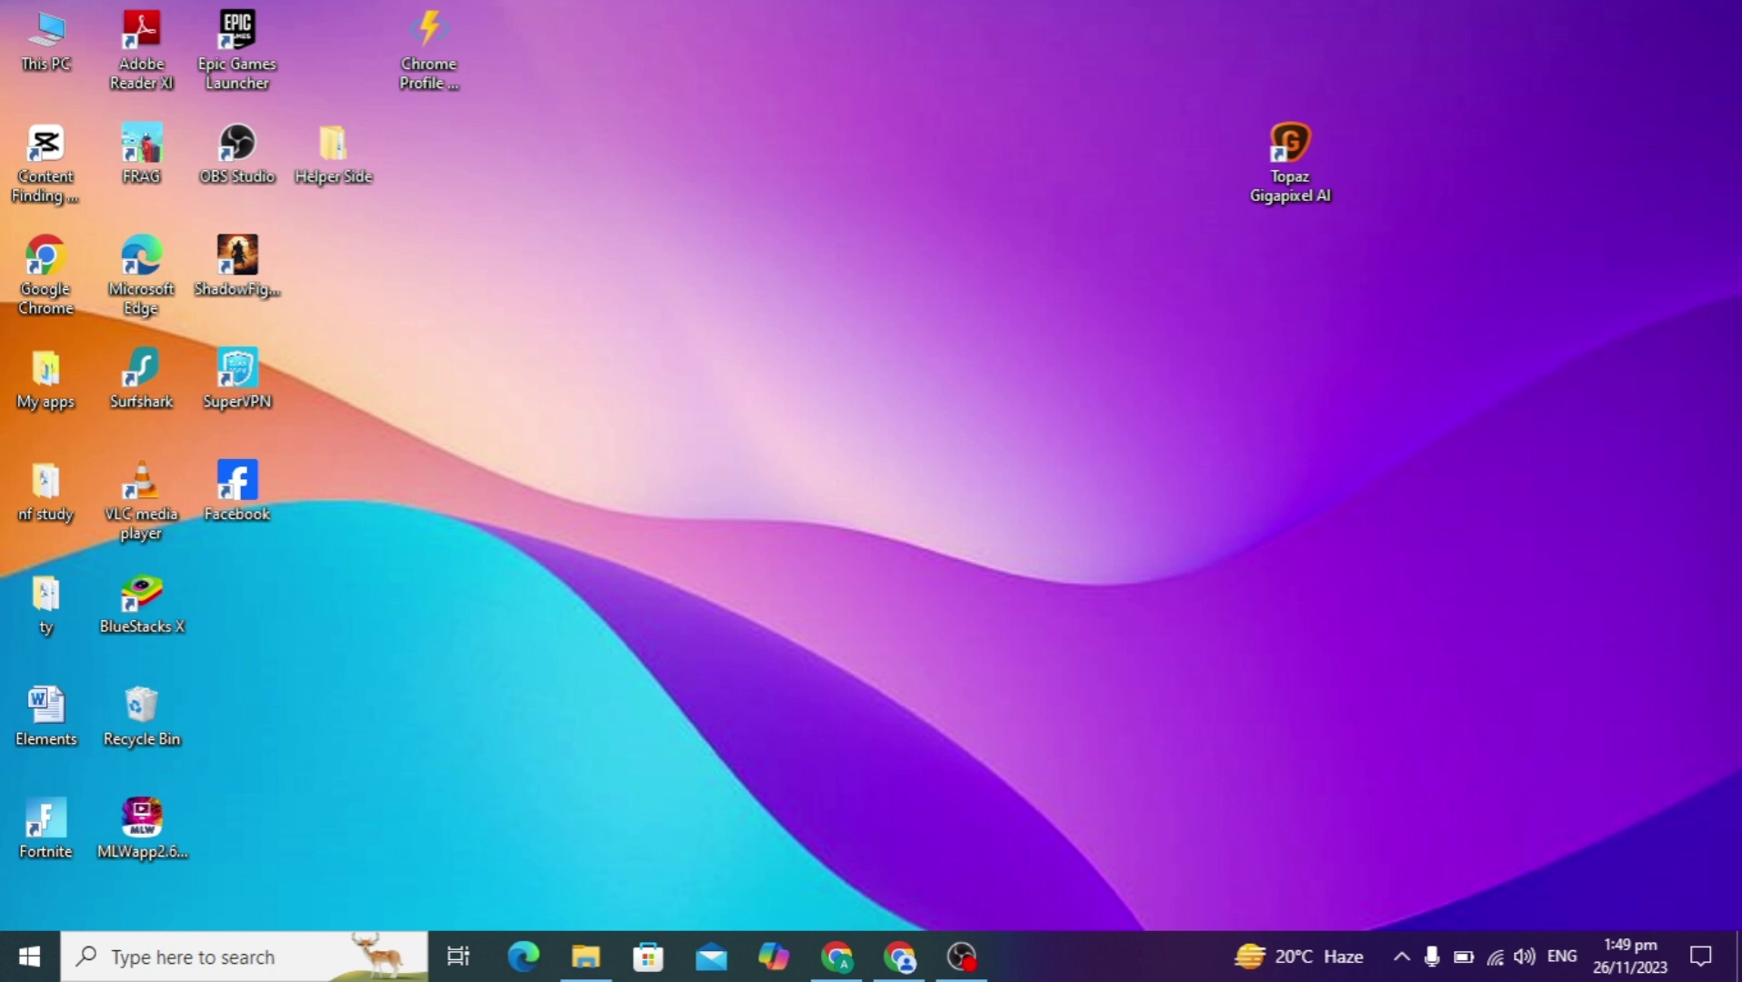
Search 'int' and launch Internet Explorer twice, closing the Edge window that opens instead each time
click(29, 955)
click(253, 946)
text(i)
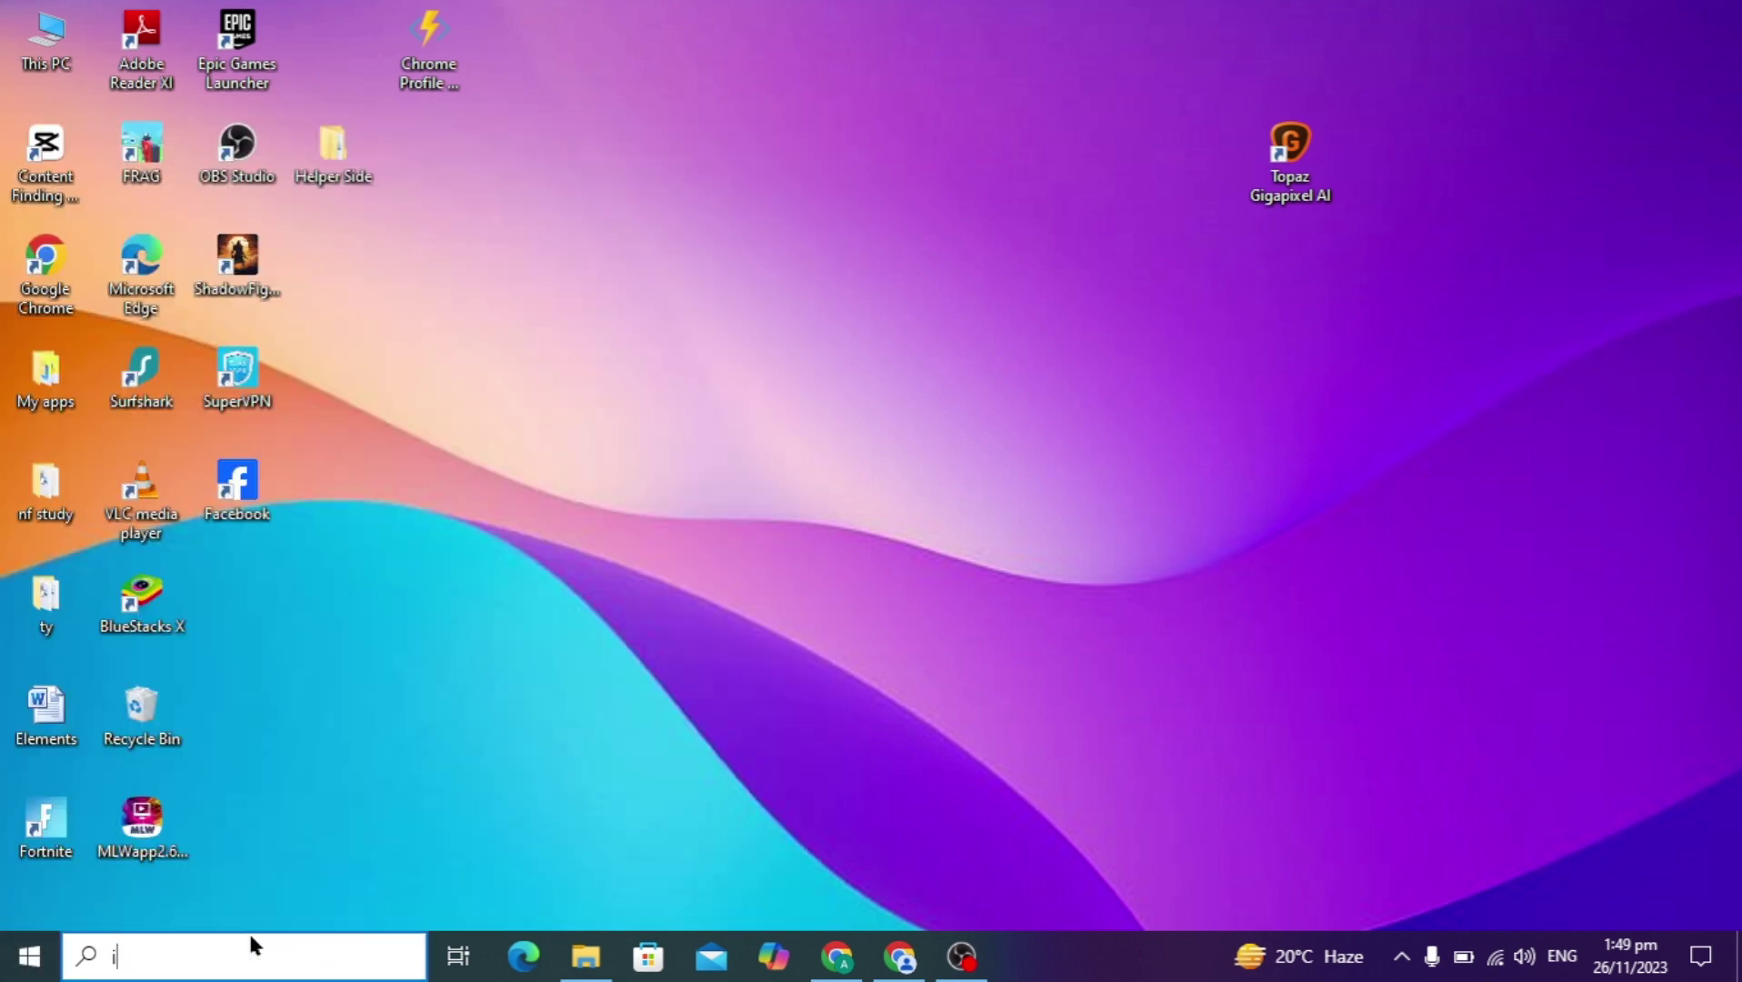
text(nt)
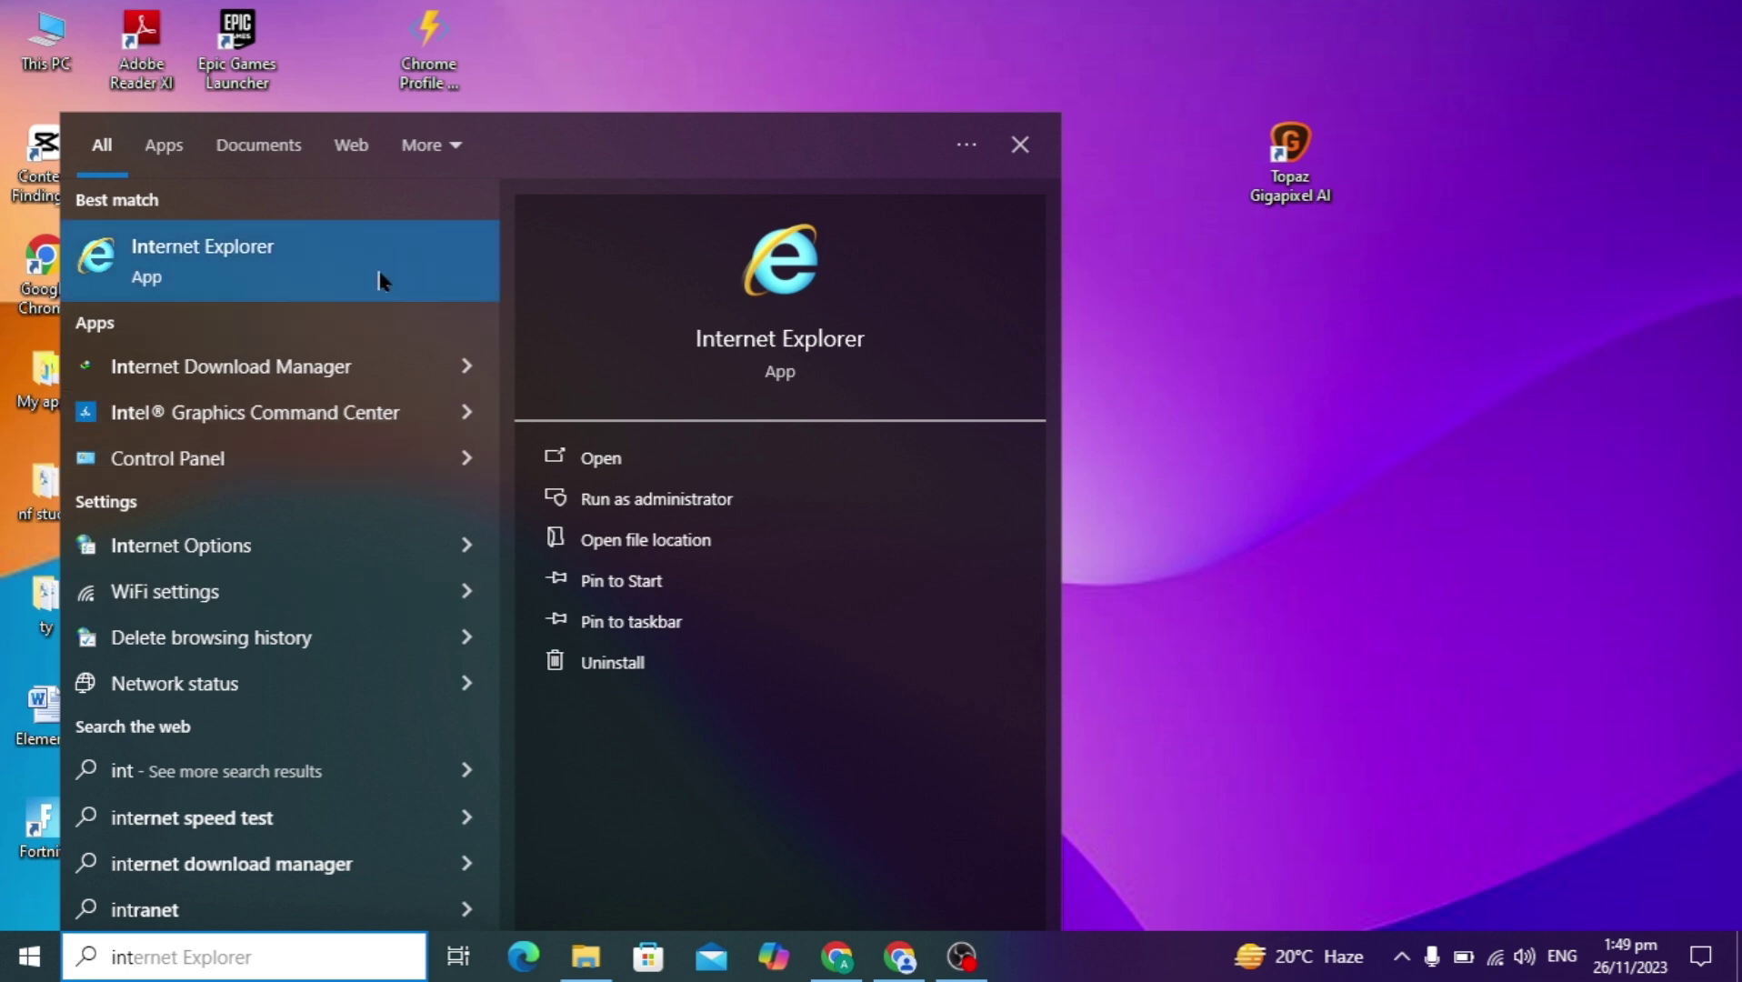
click(296, 271)
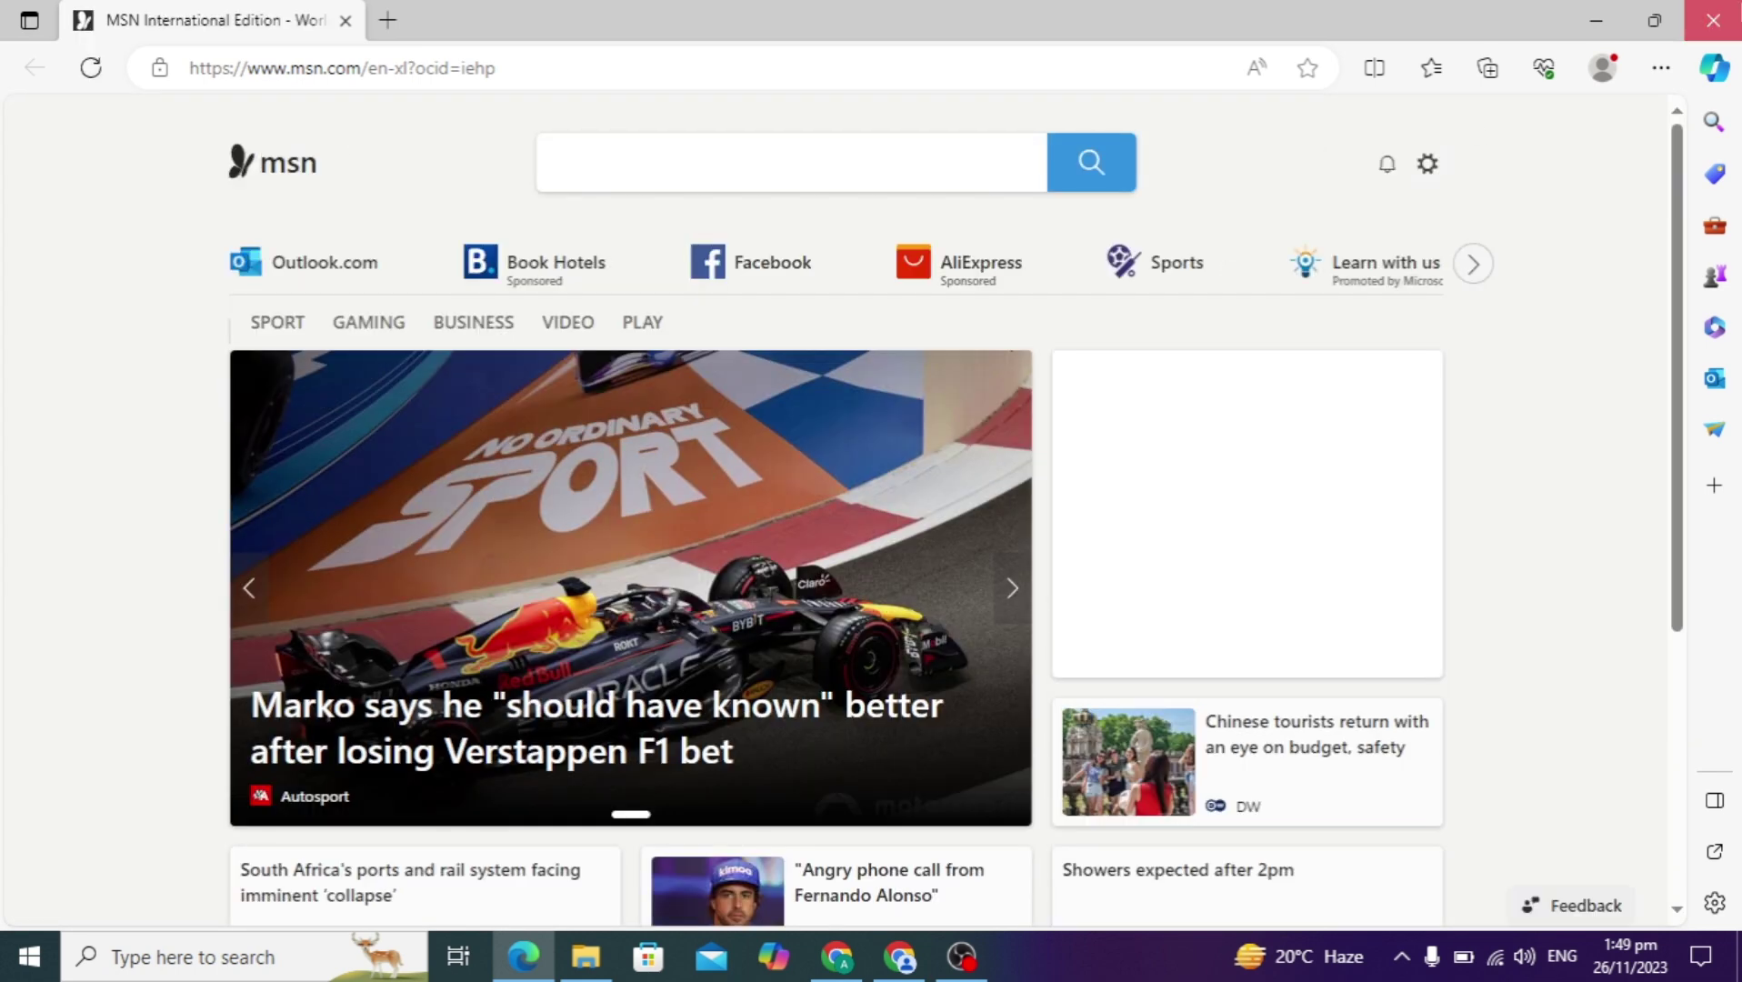
click(1713, 20)
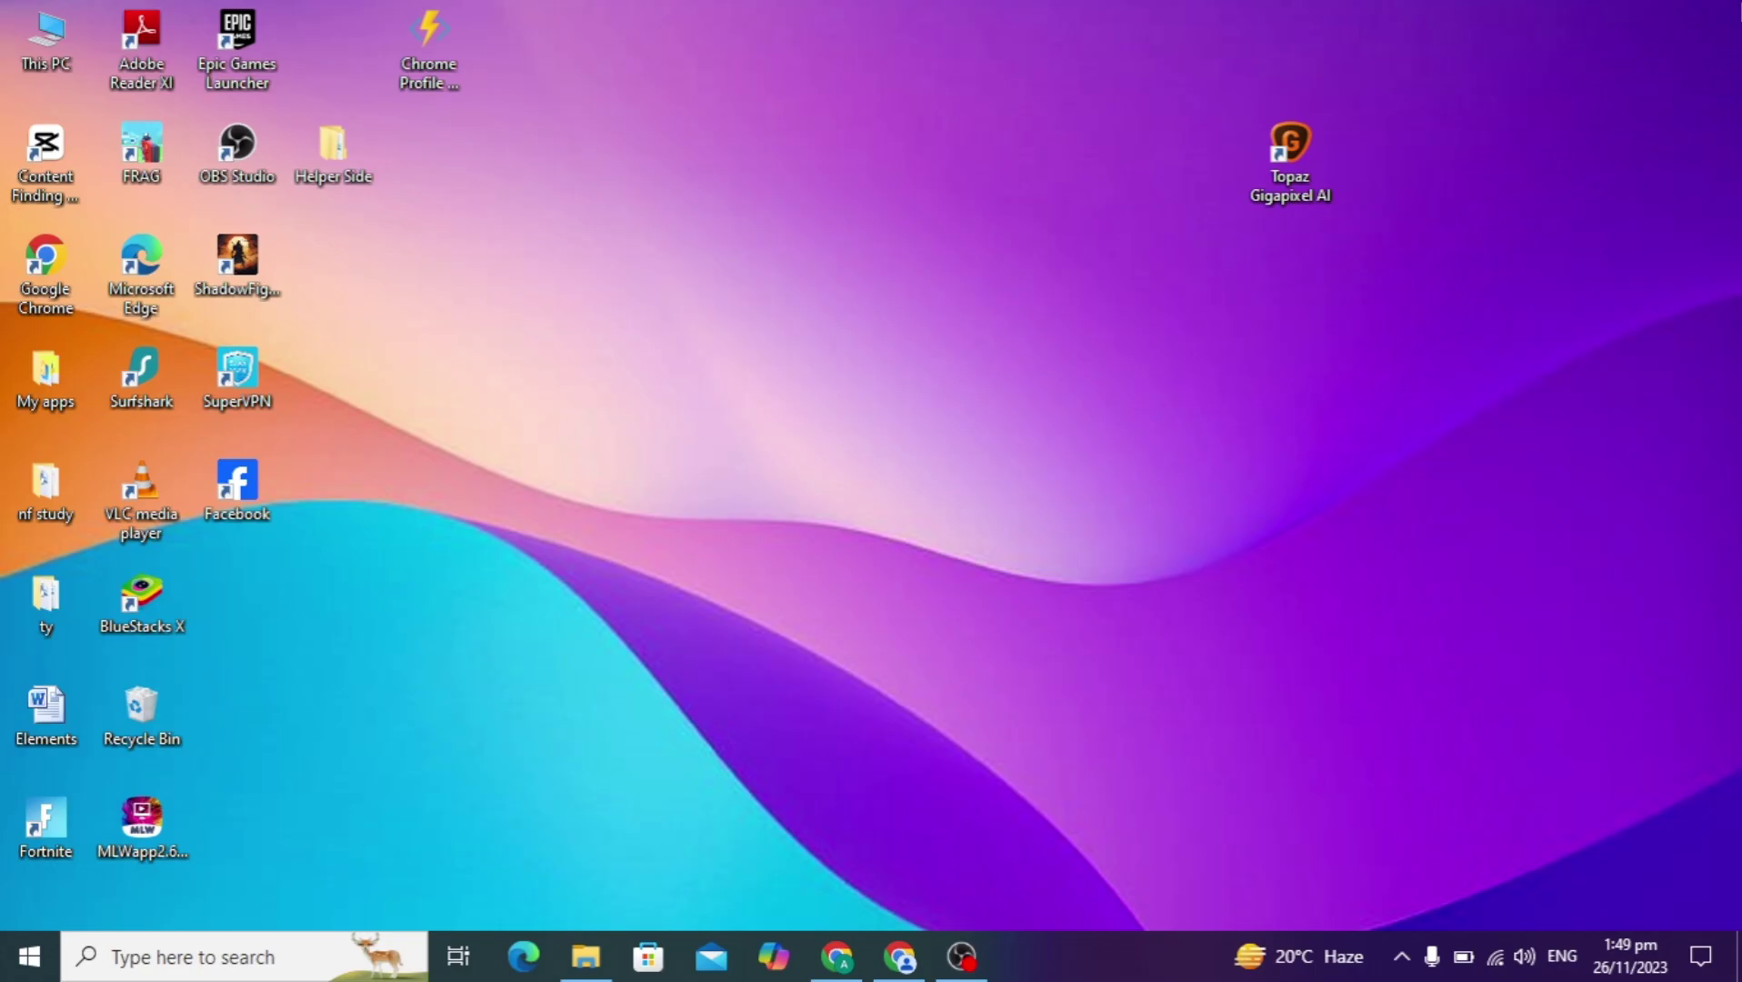
click(286, 950)
text(in)
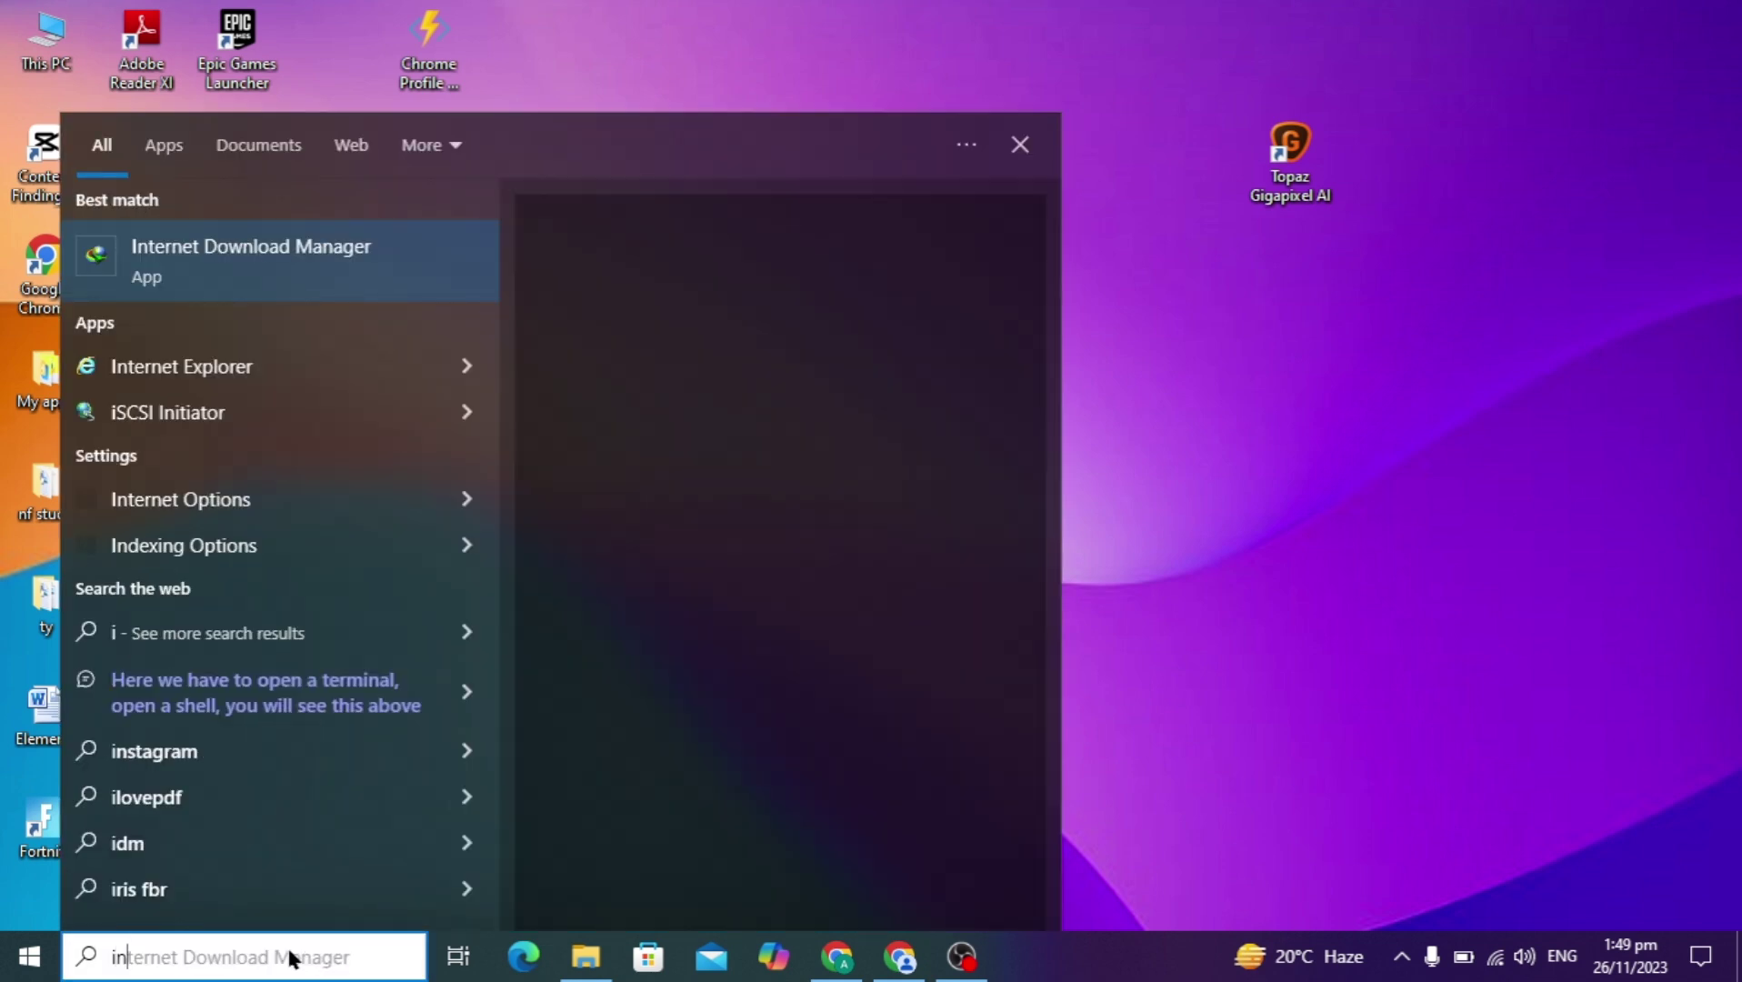
text(t)
click(343, 249)
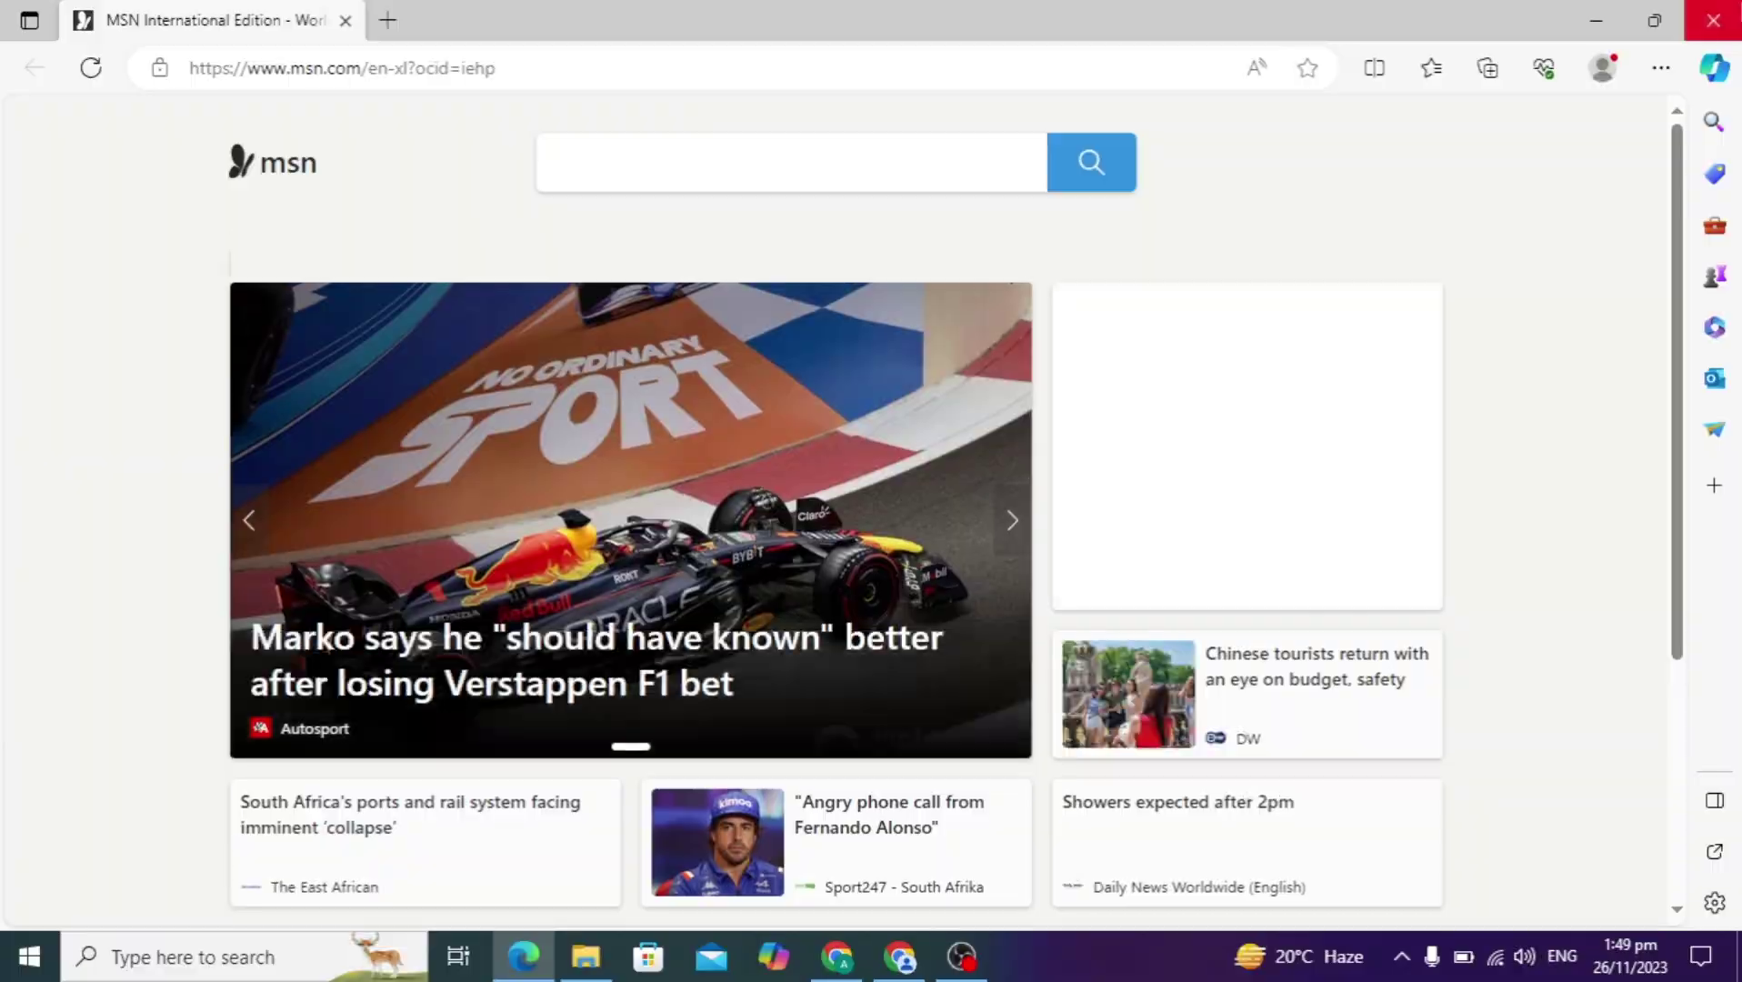
click(1712, 20)
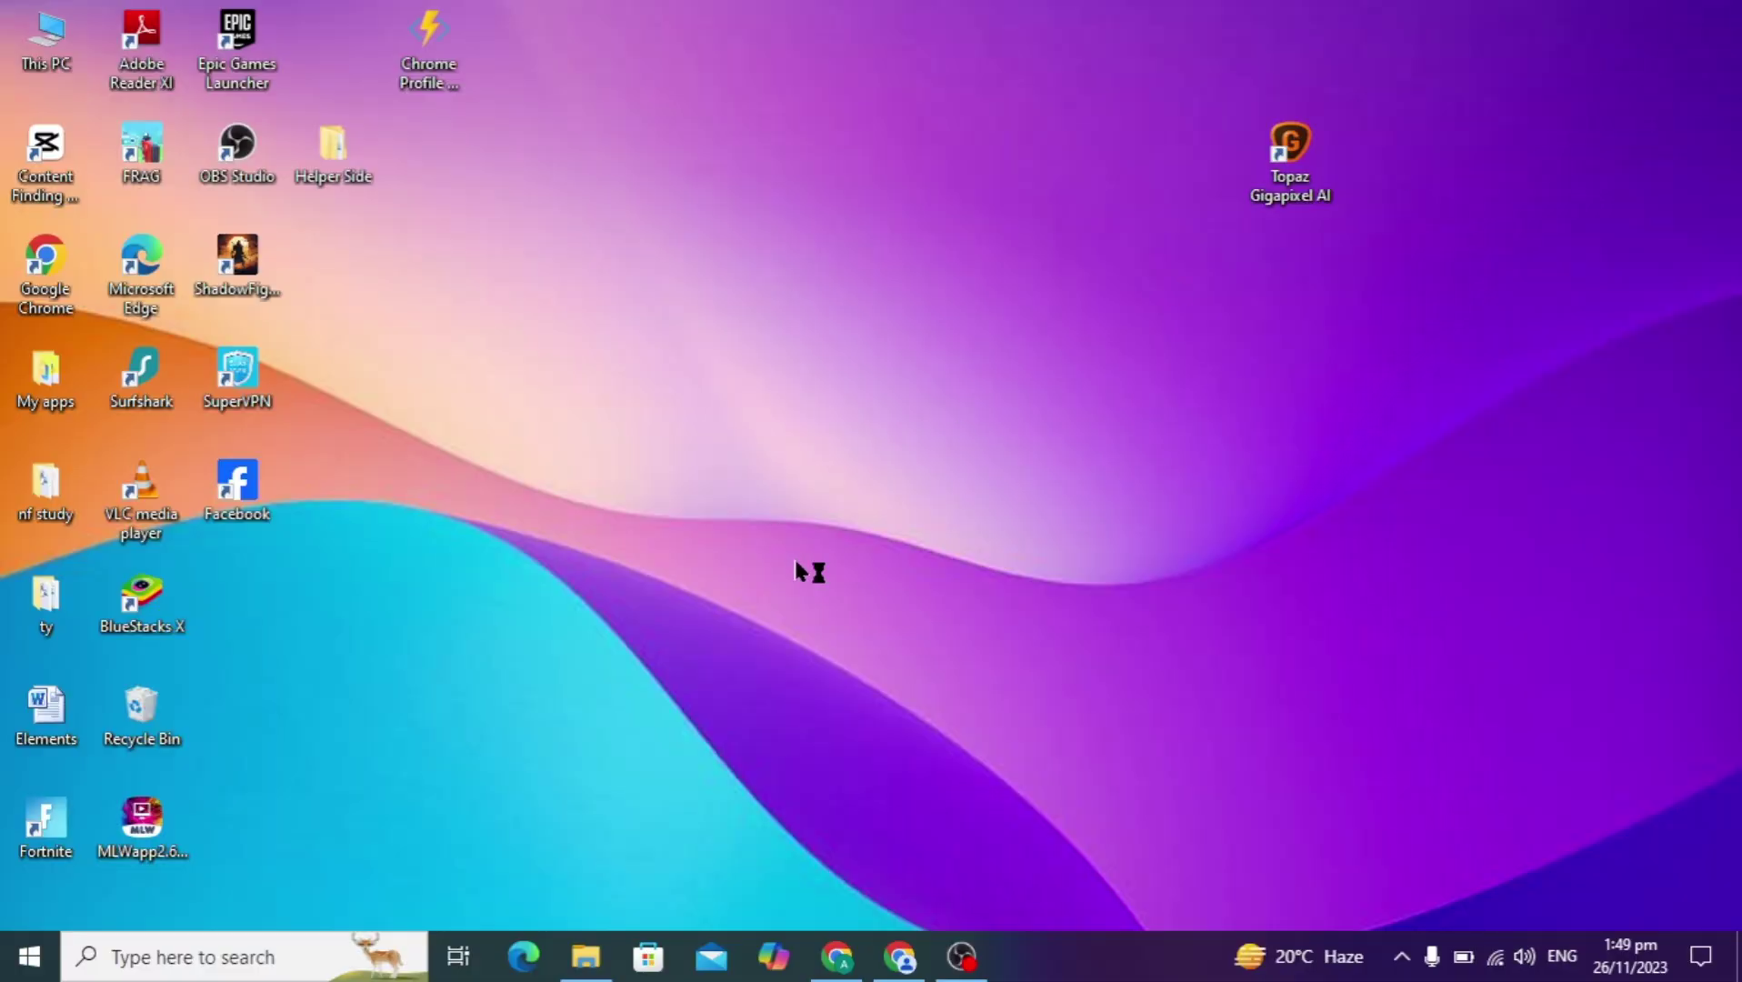
Open the Run dialog from the Win+X menu and enter inetcpl.cpl
click(174, 948)
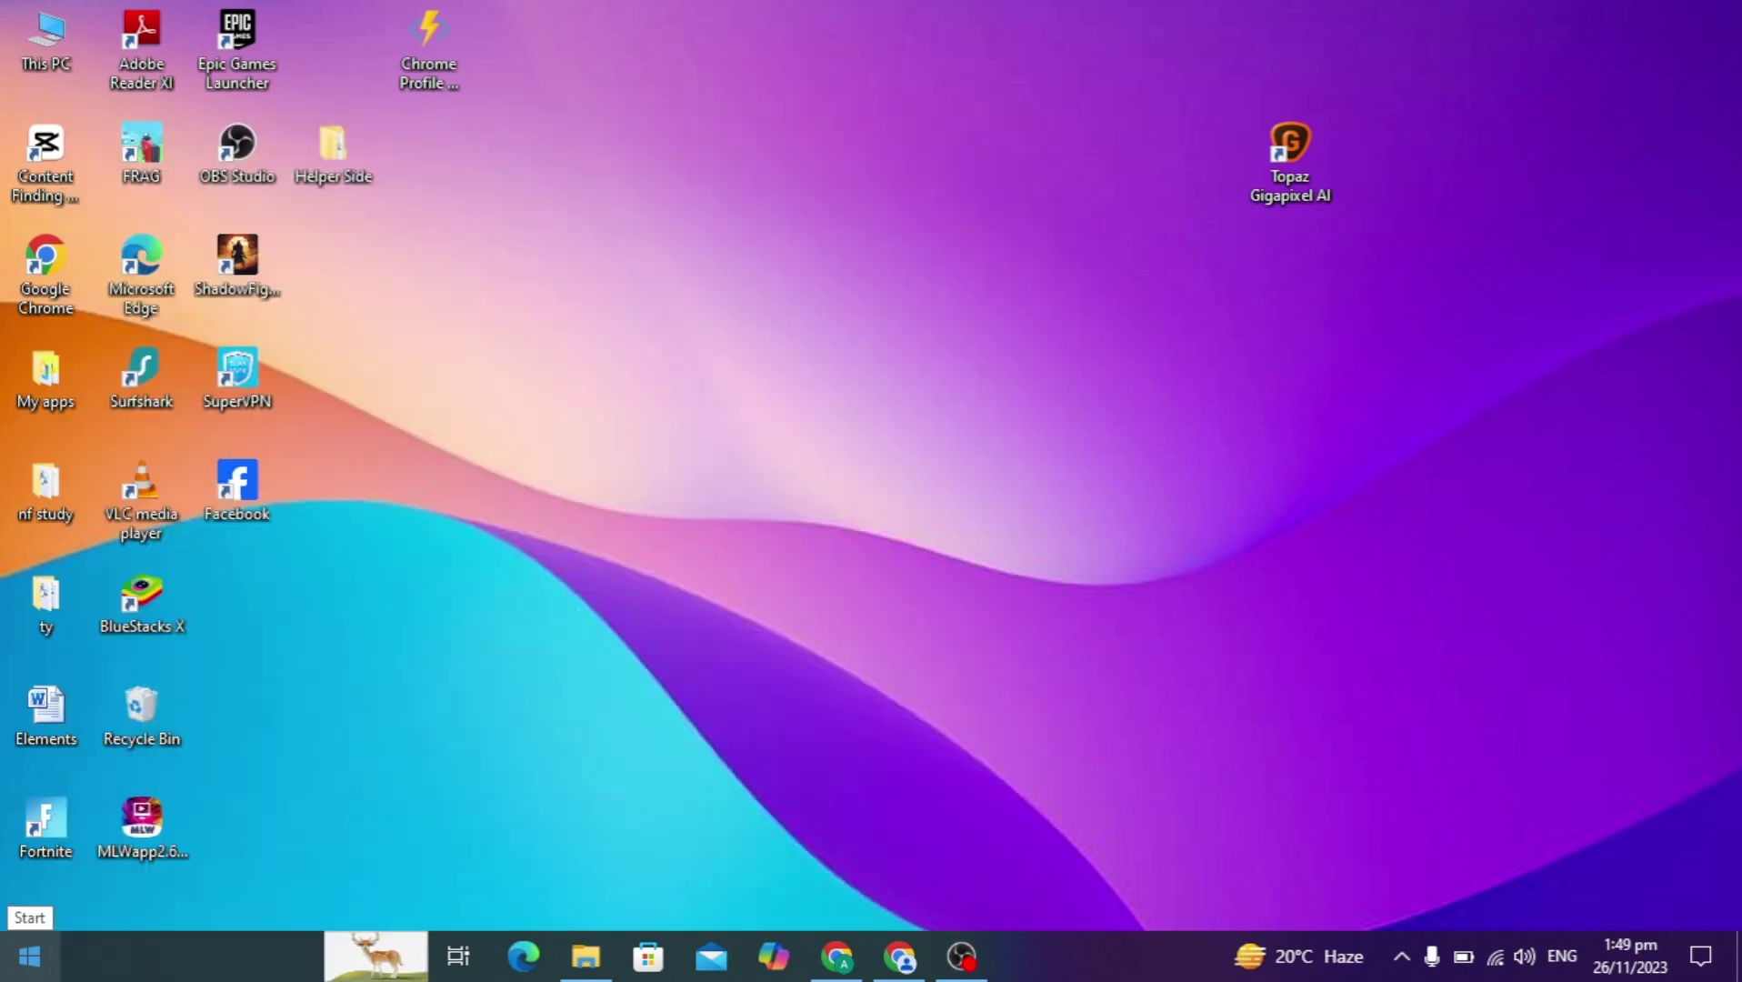
right_click(4, 976)
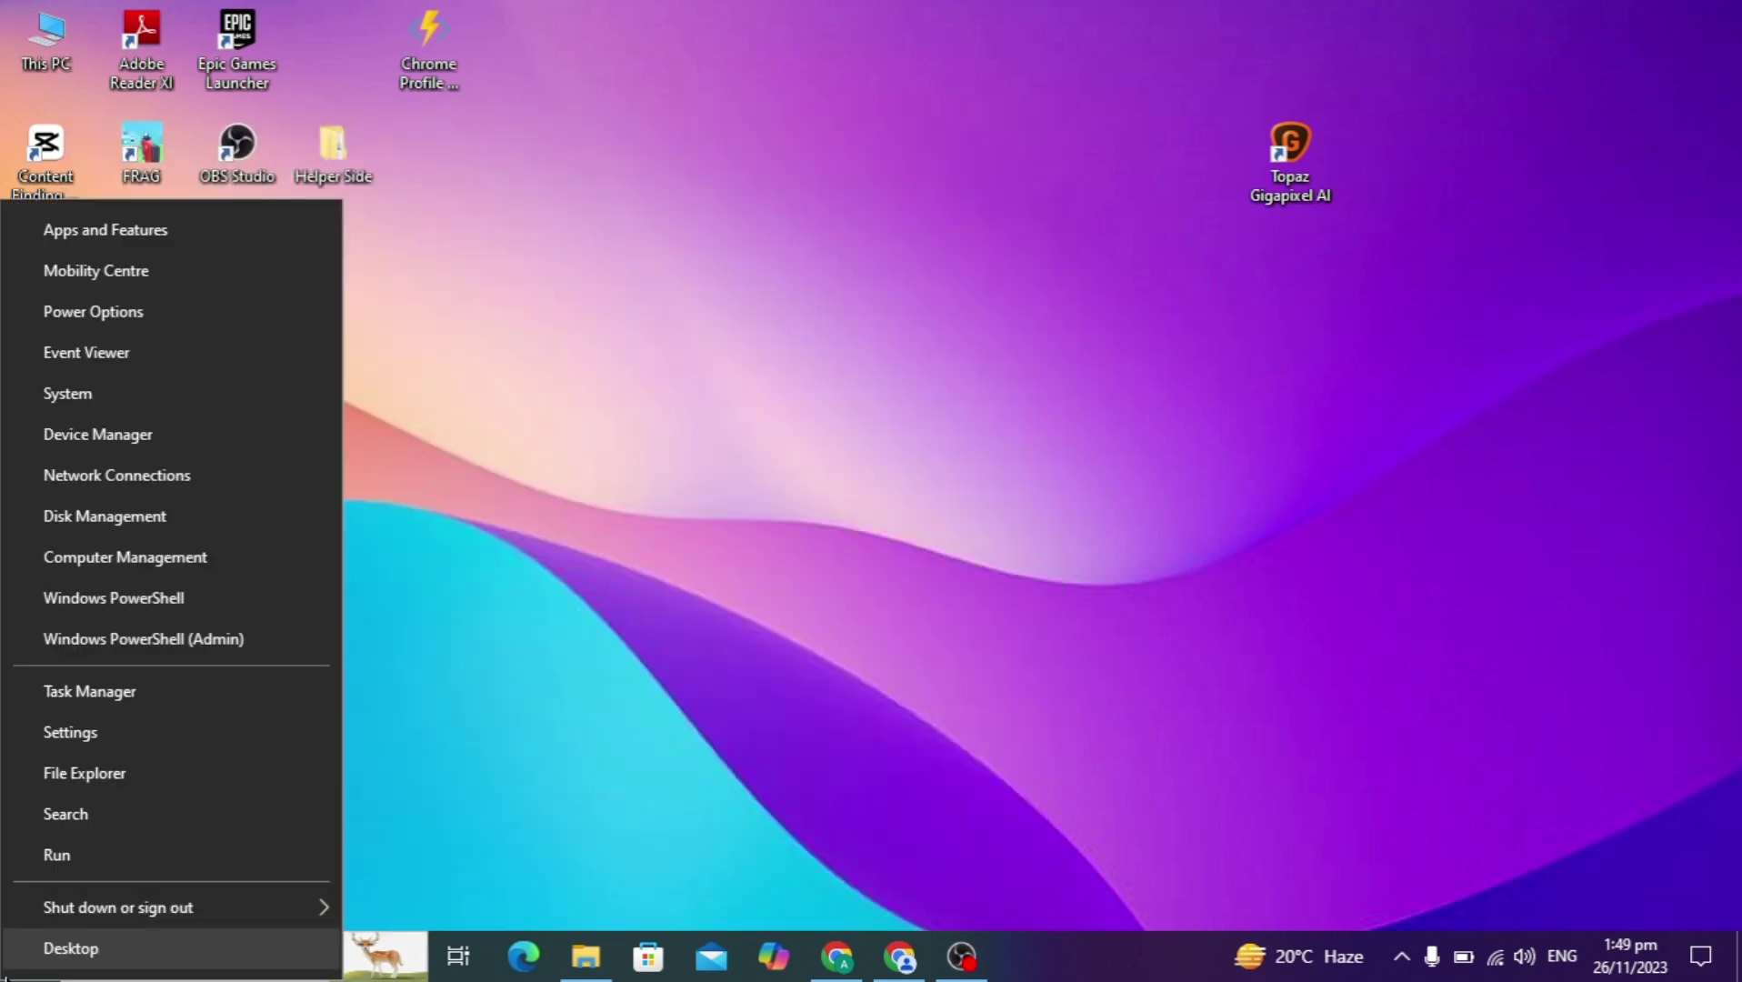
click(91, 856)
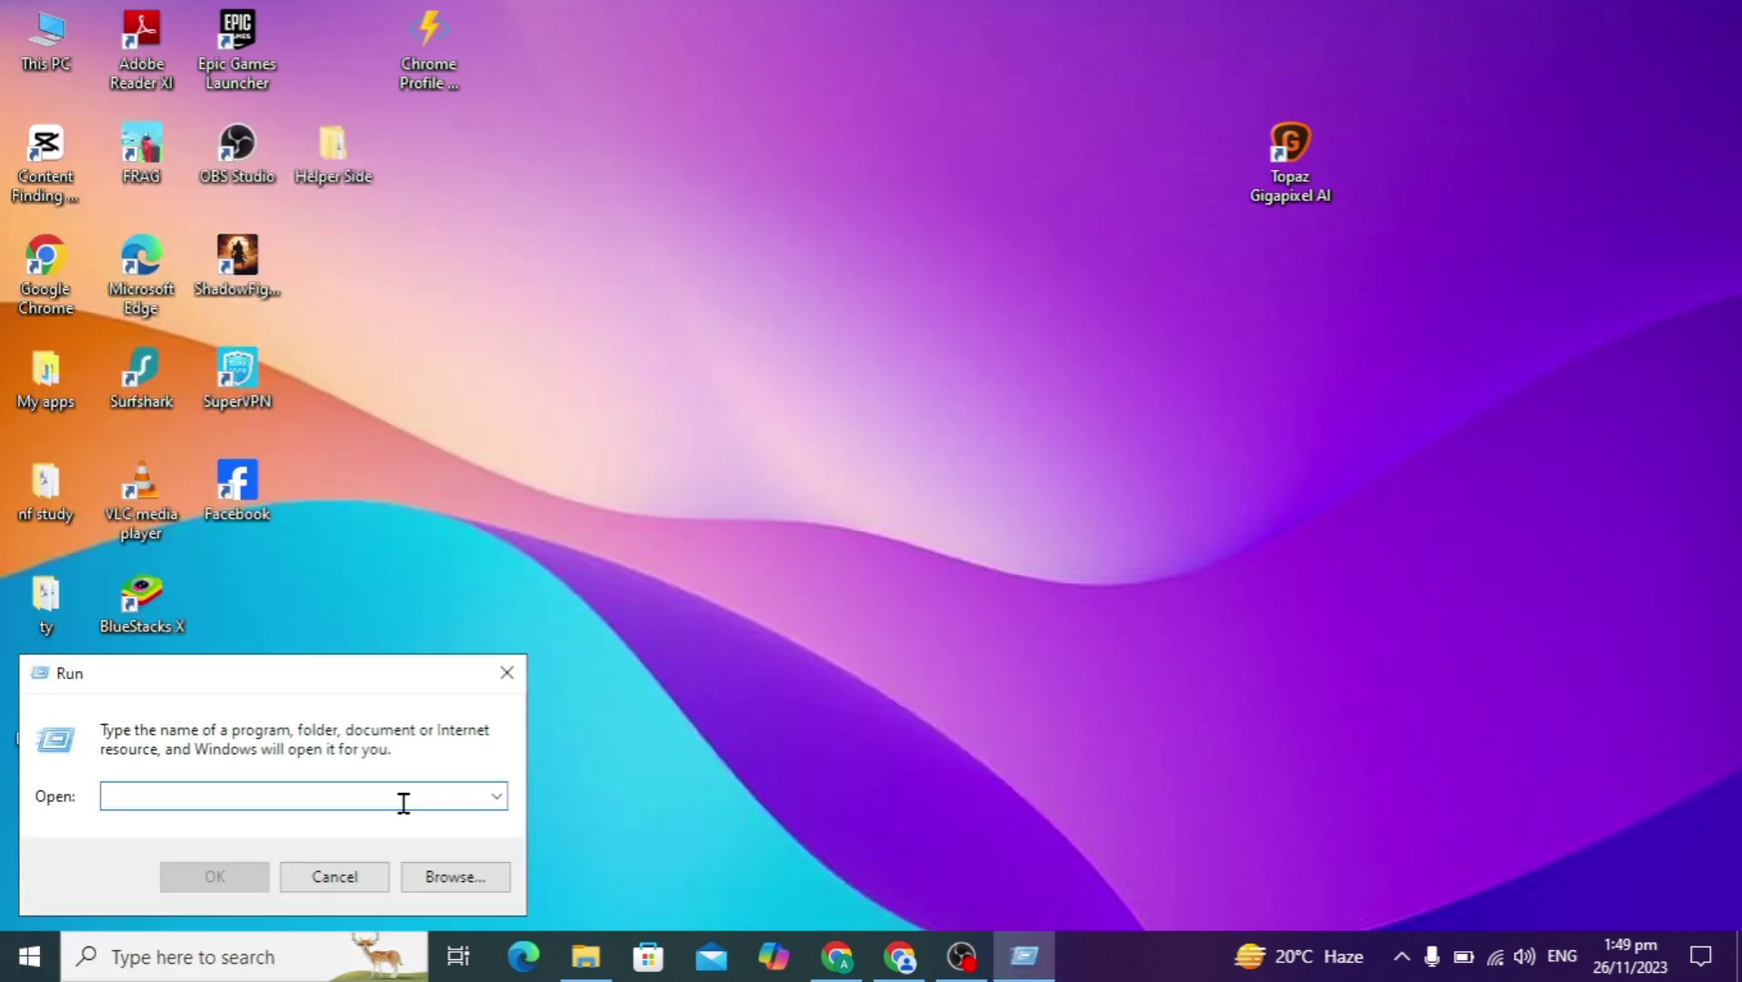
text(inet)
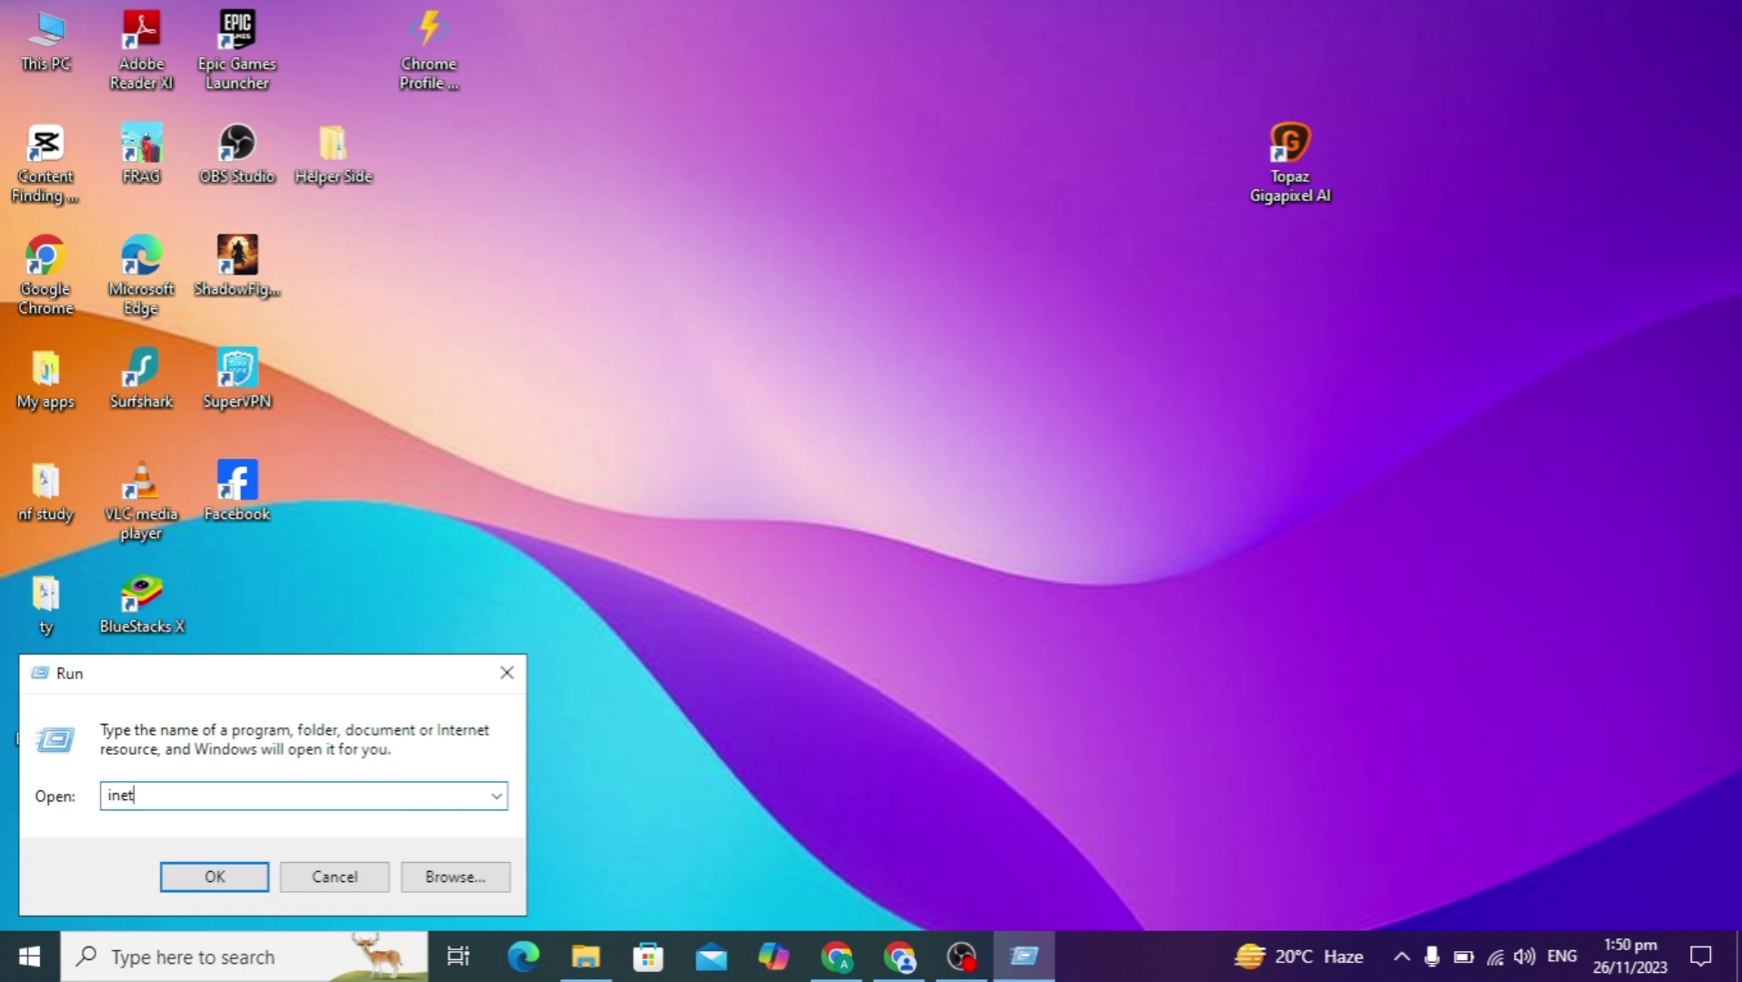
text(cpl.cpl)
Run inetcpl.cpl and open Manage add-ons from the Programs page of Internet Properties
click(214, 877)
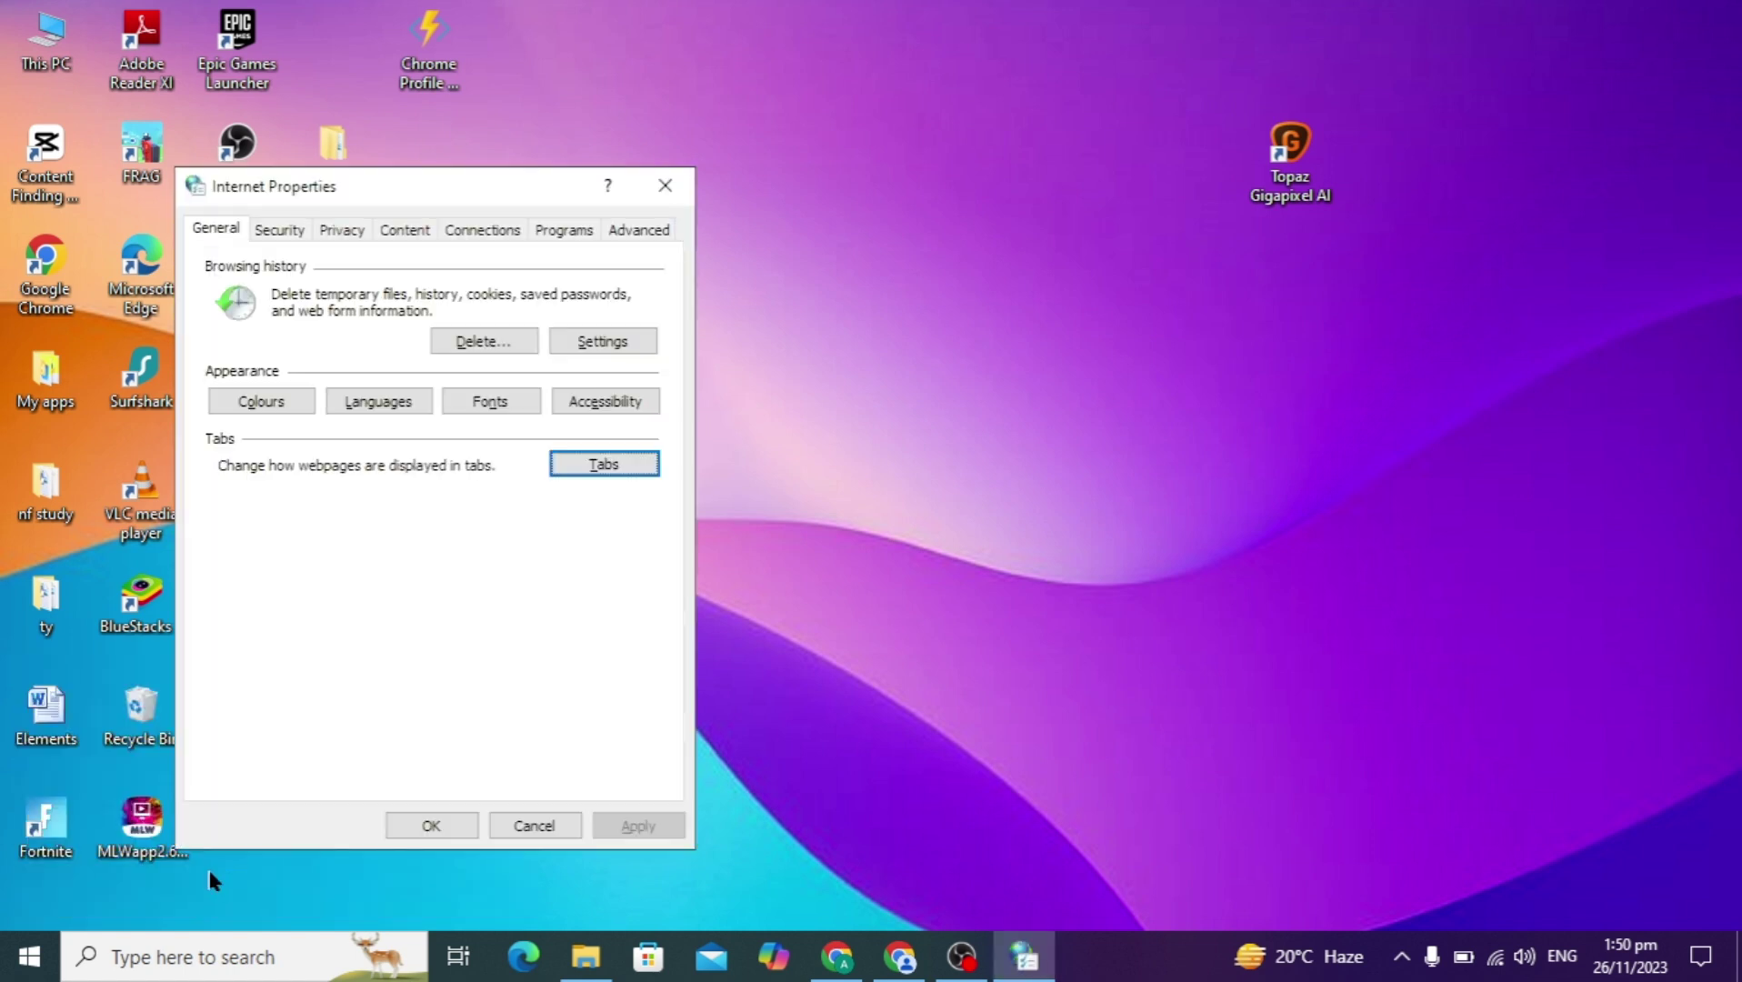
drag(451, 185, 836, 149)
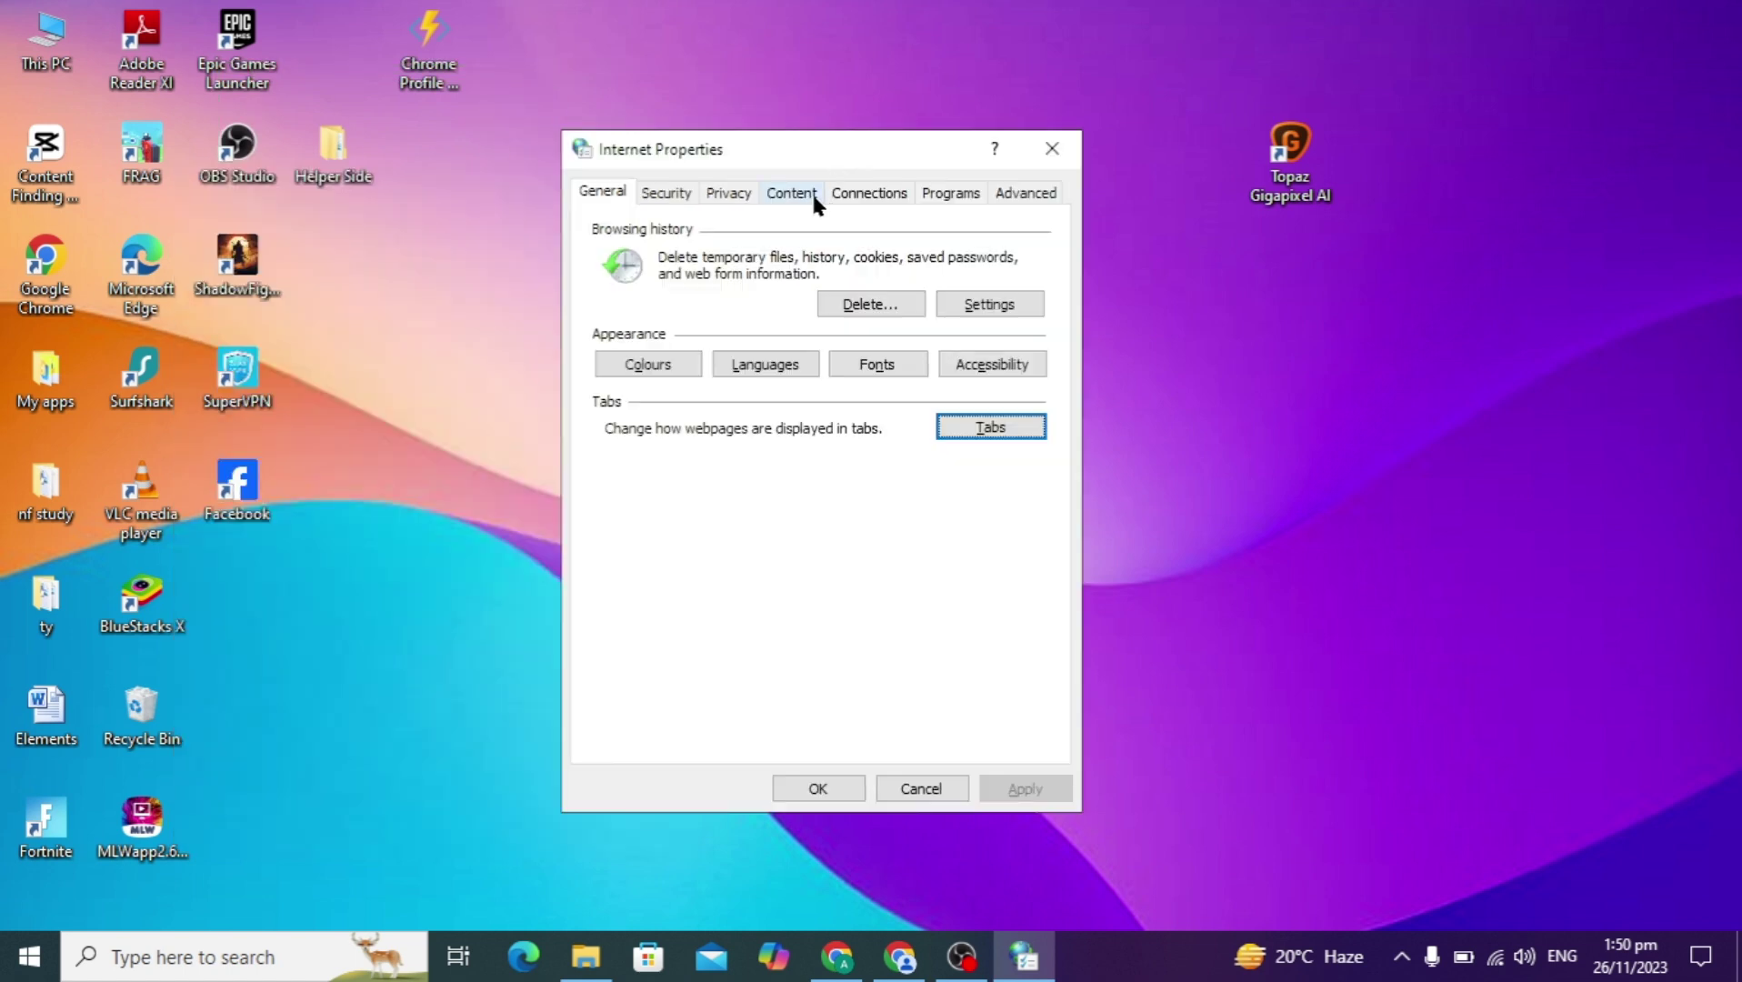
click(950, 193)
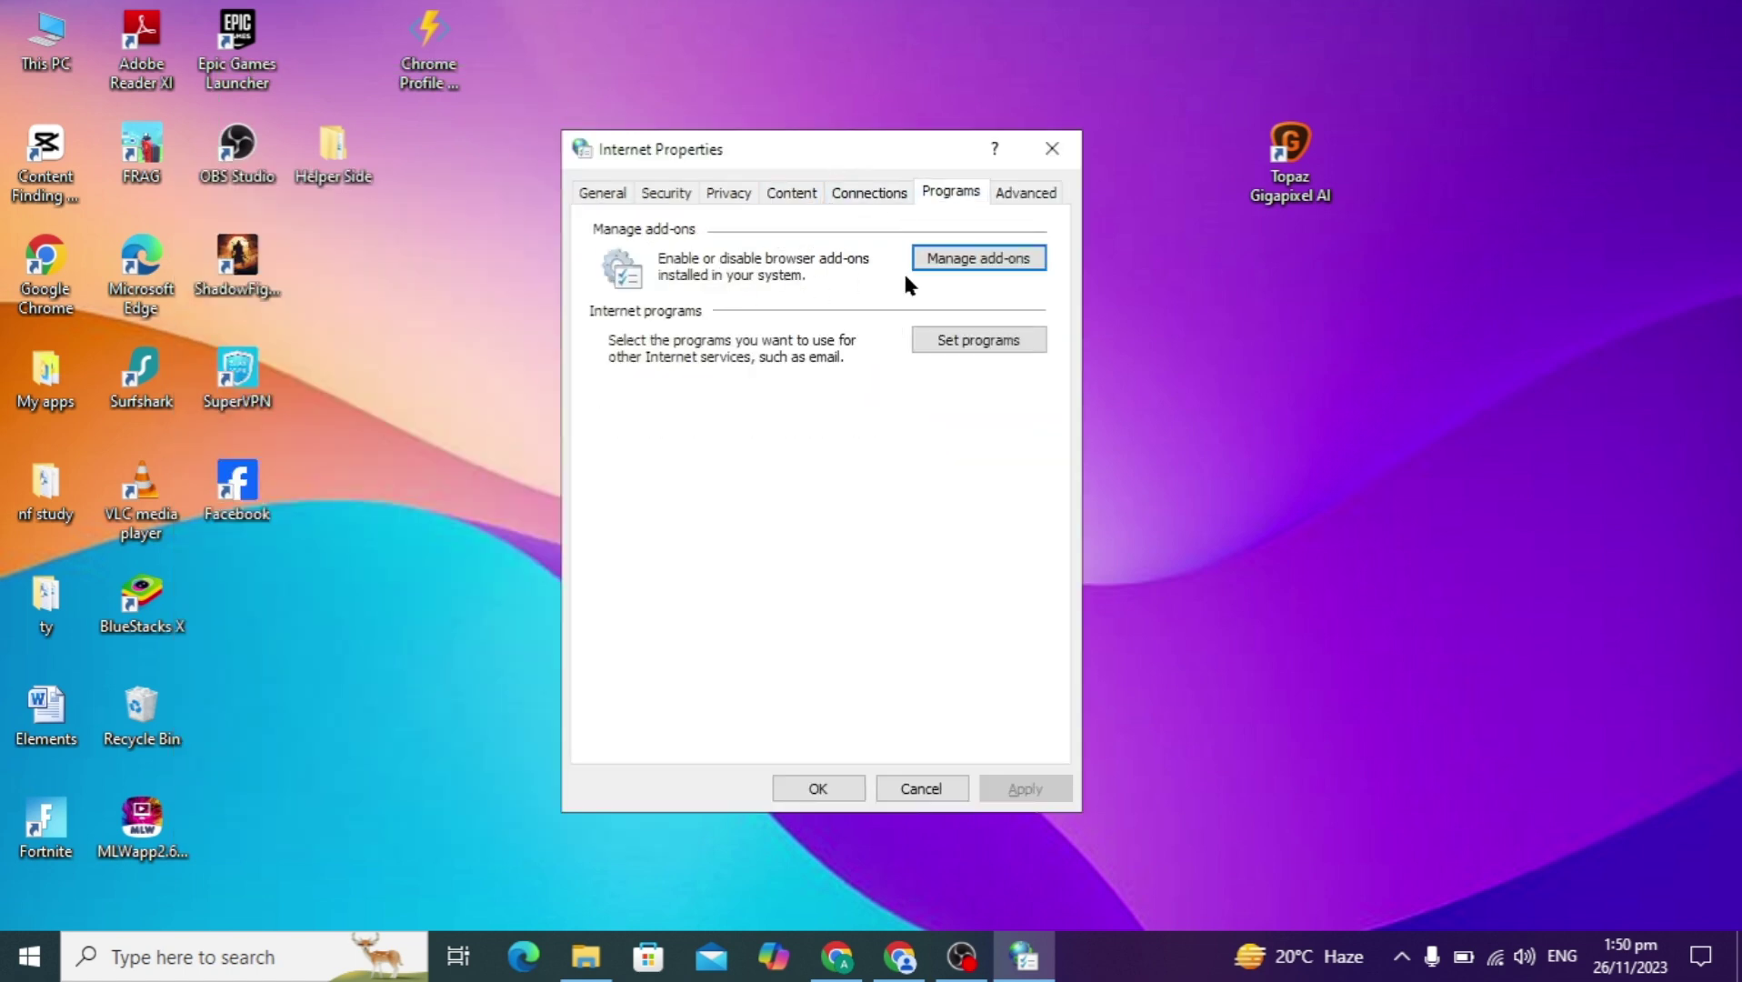
click(979, 257)
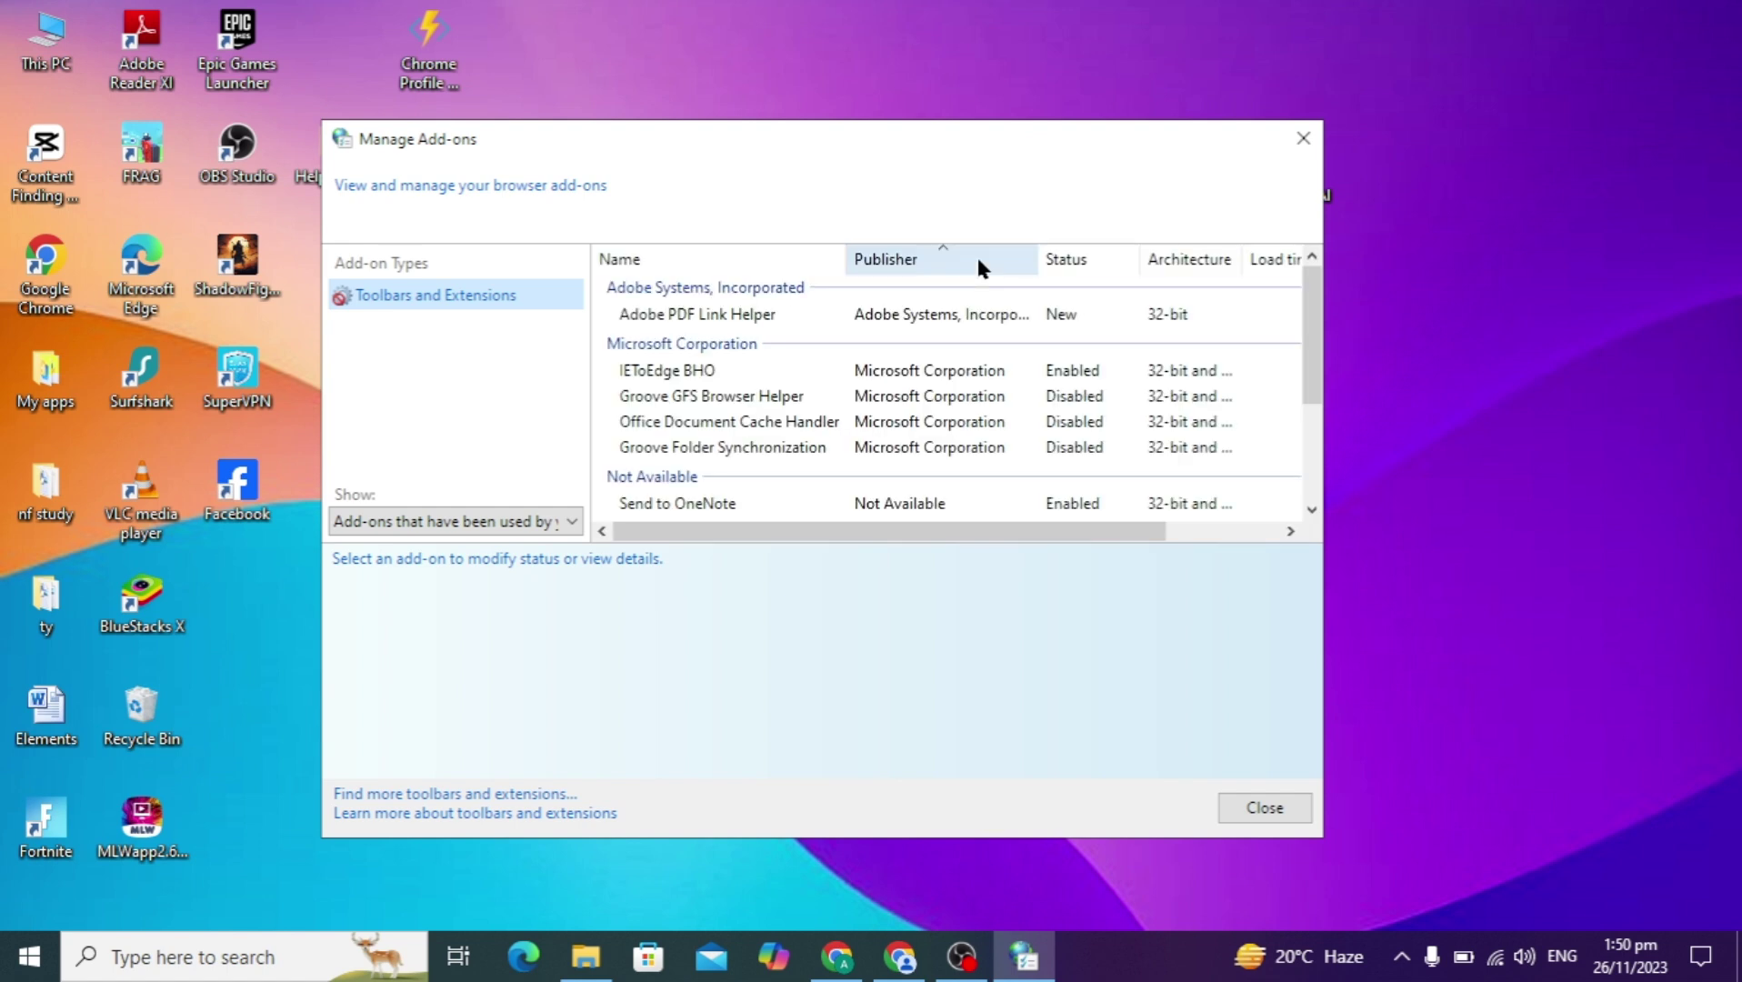
View the IEToEdge BHO add-on's details, then close Manage Add-ons and Internet Properties
click(630, 376)
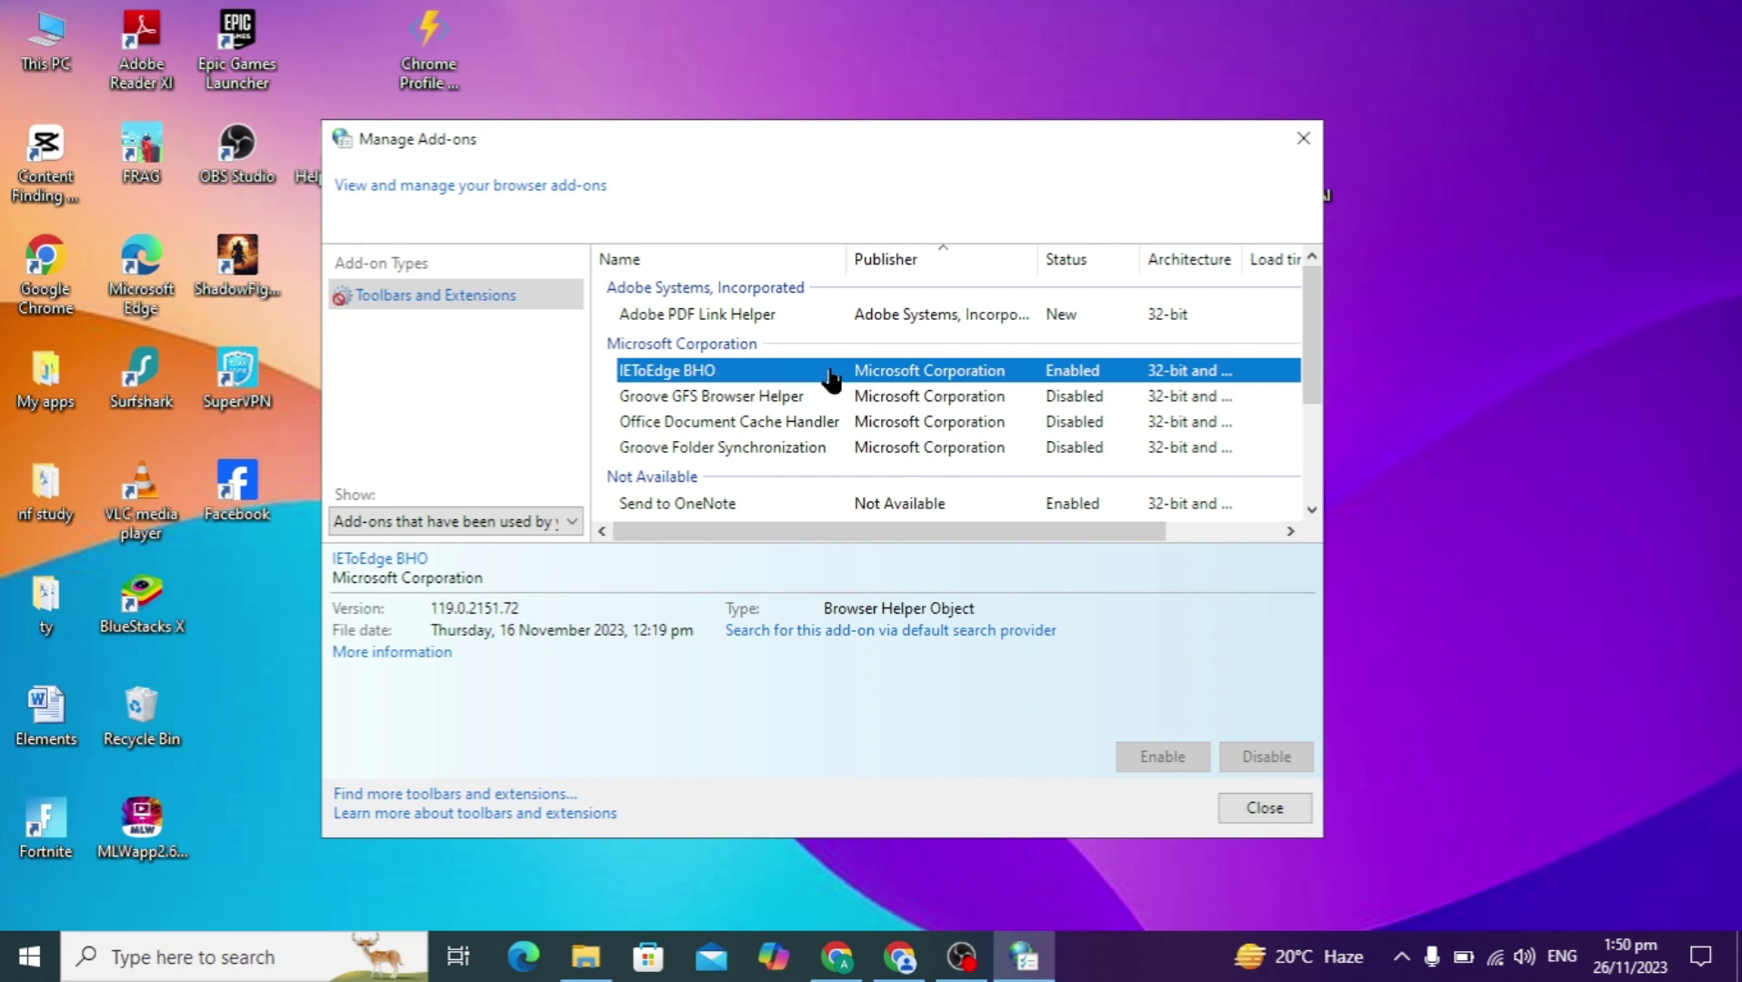
click(1303, 140)
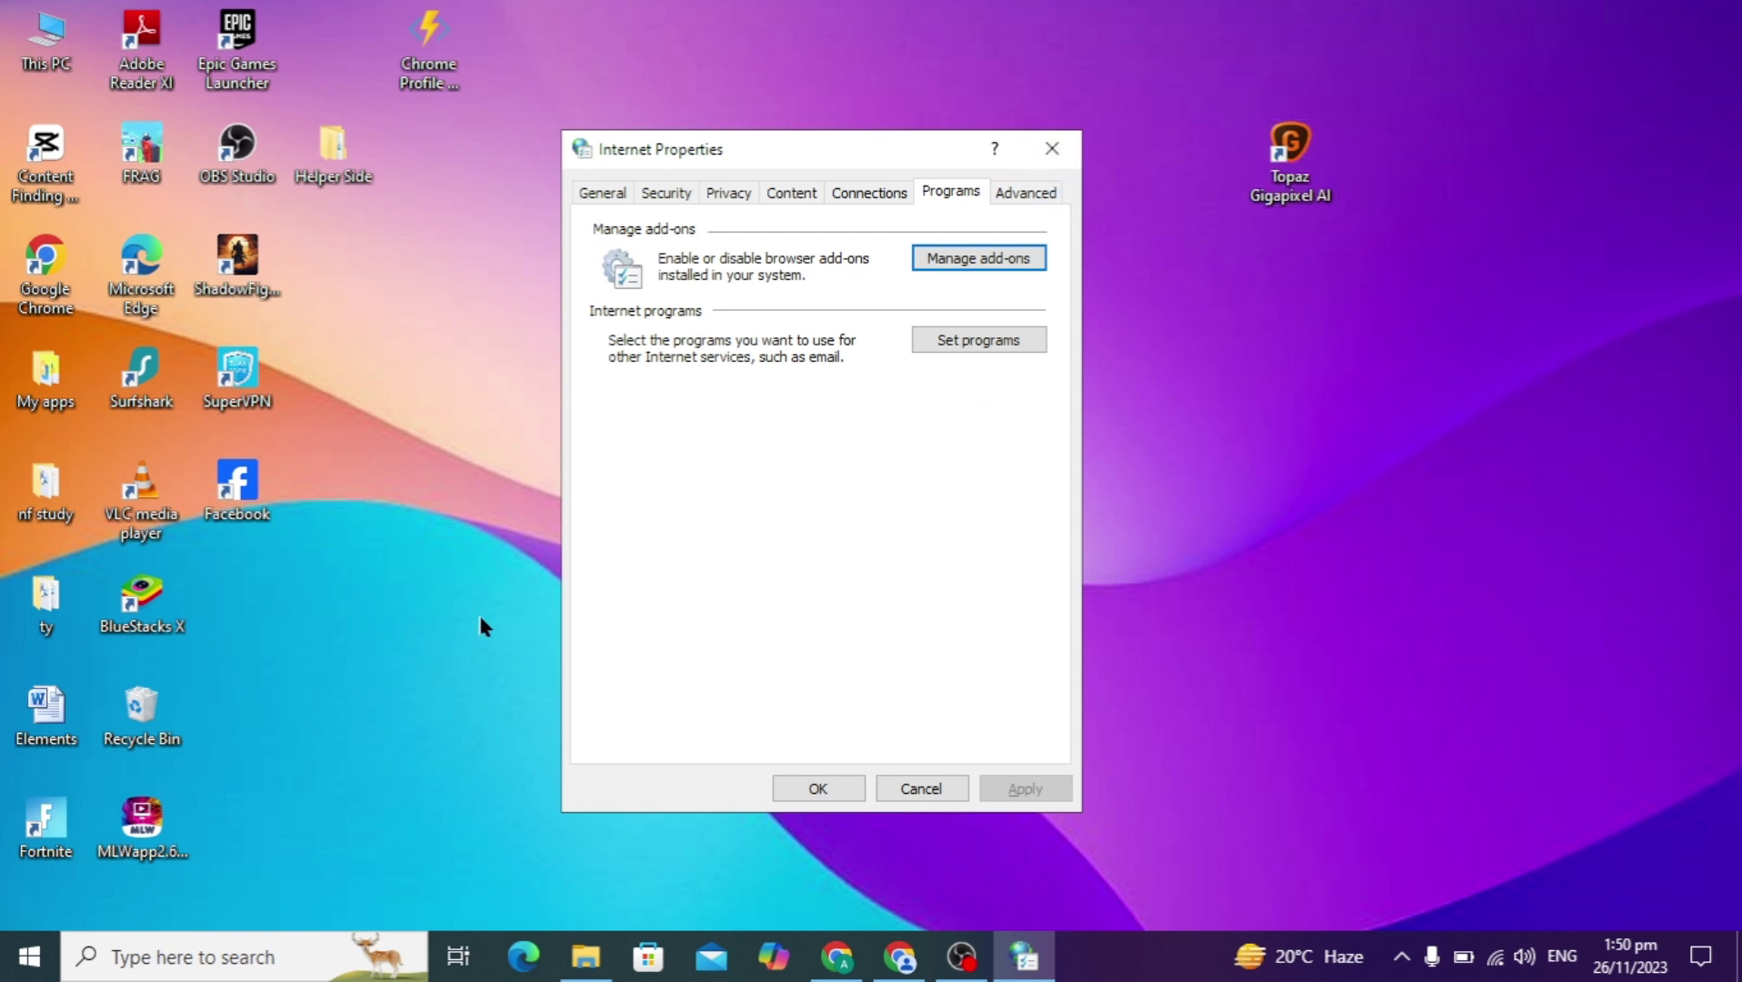
click(1052, 147)
Search 'regi' in Windows Search and launch the Registry Editor best match
click(268, 945)
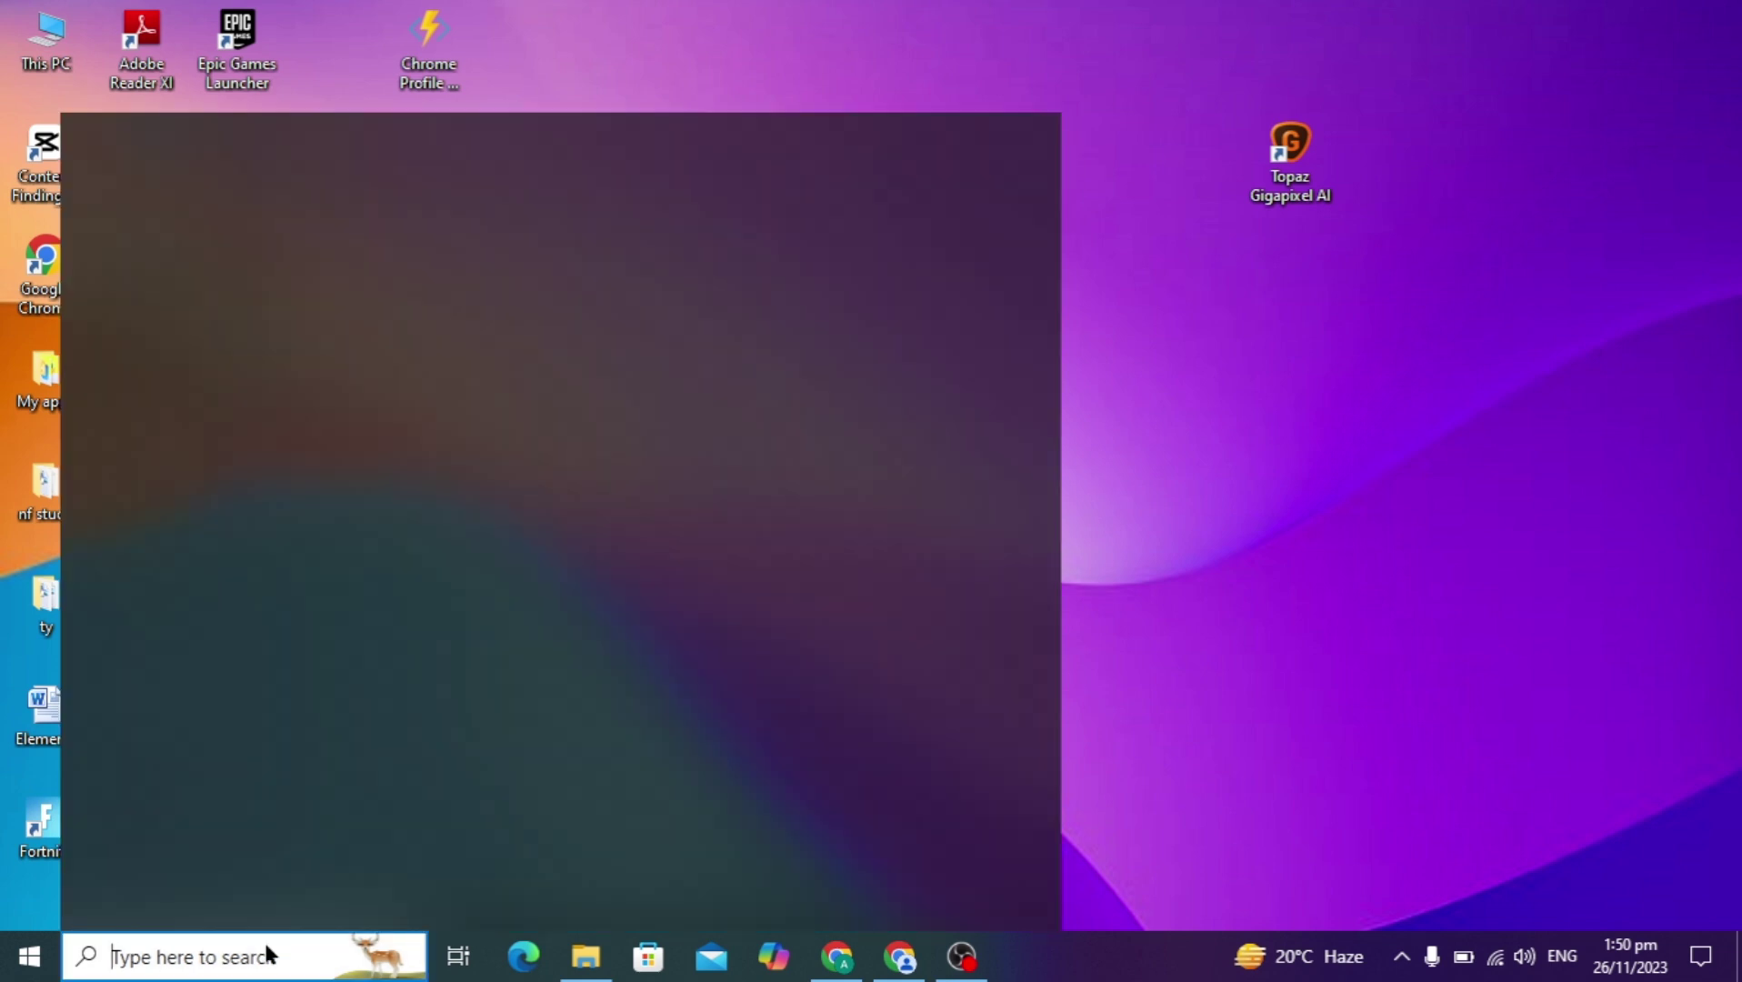
text(r)
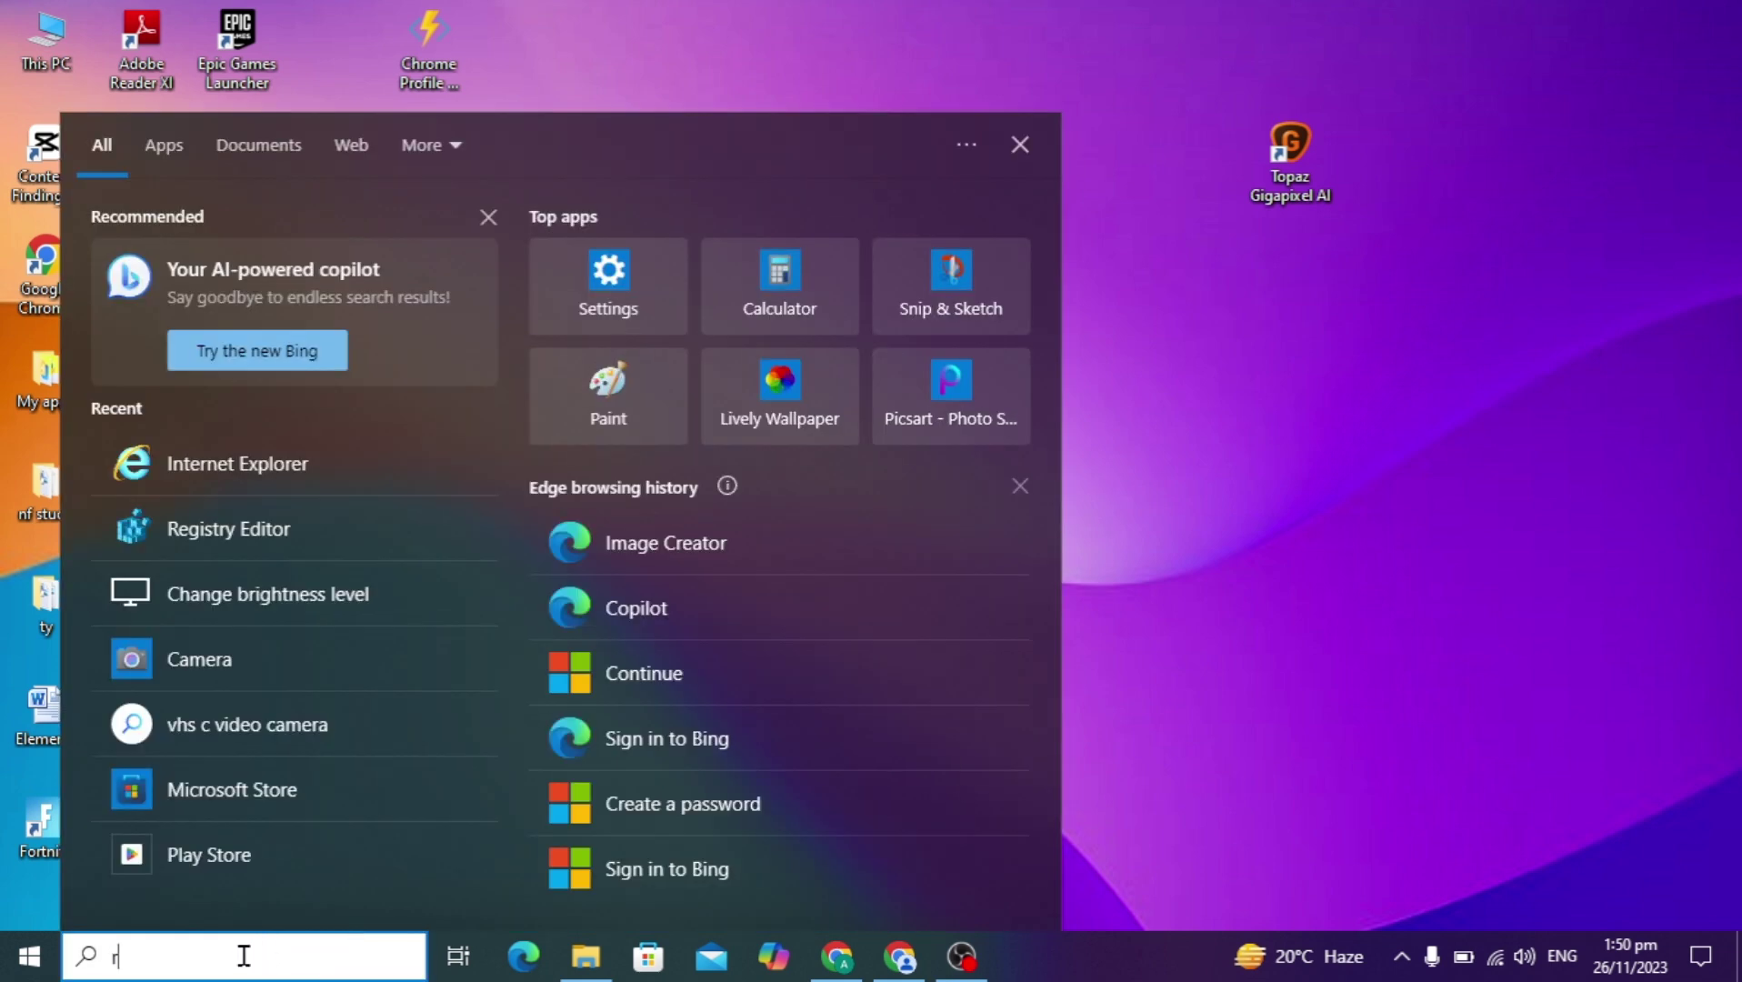
text(egi)
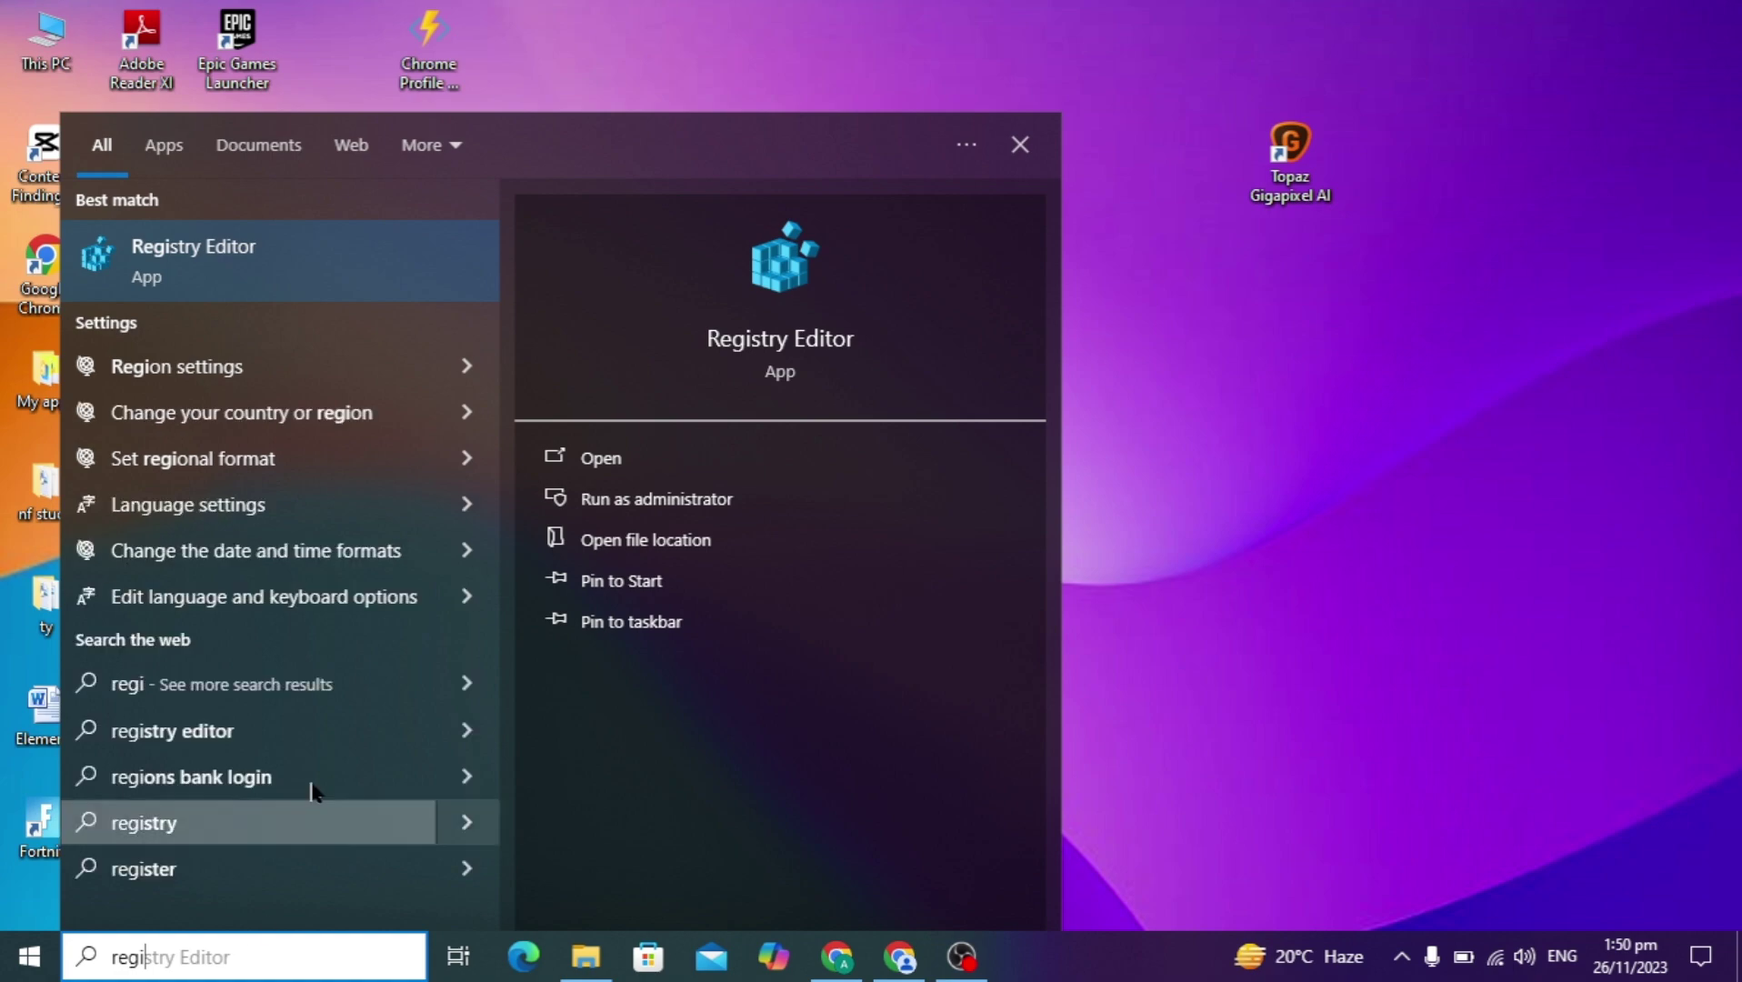
click(315, 255)
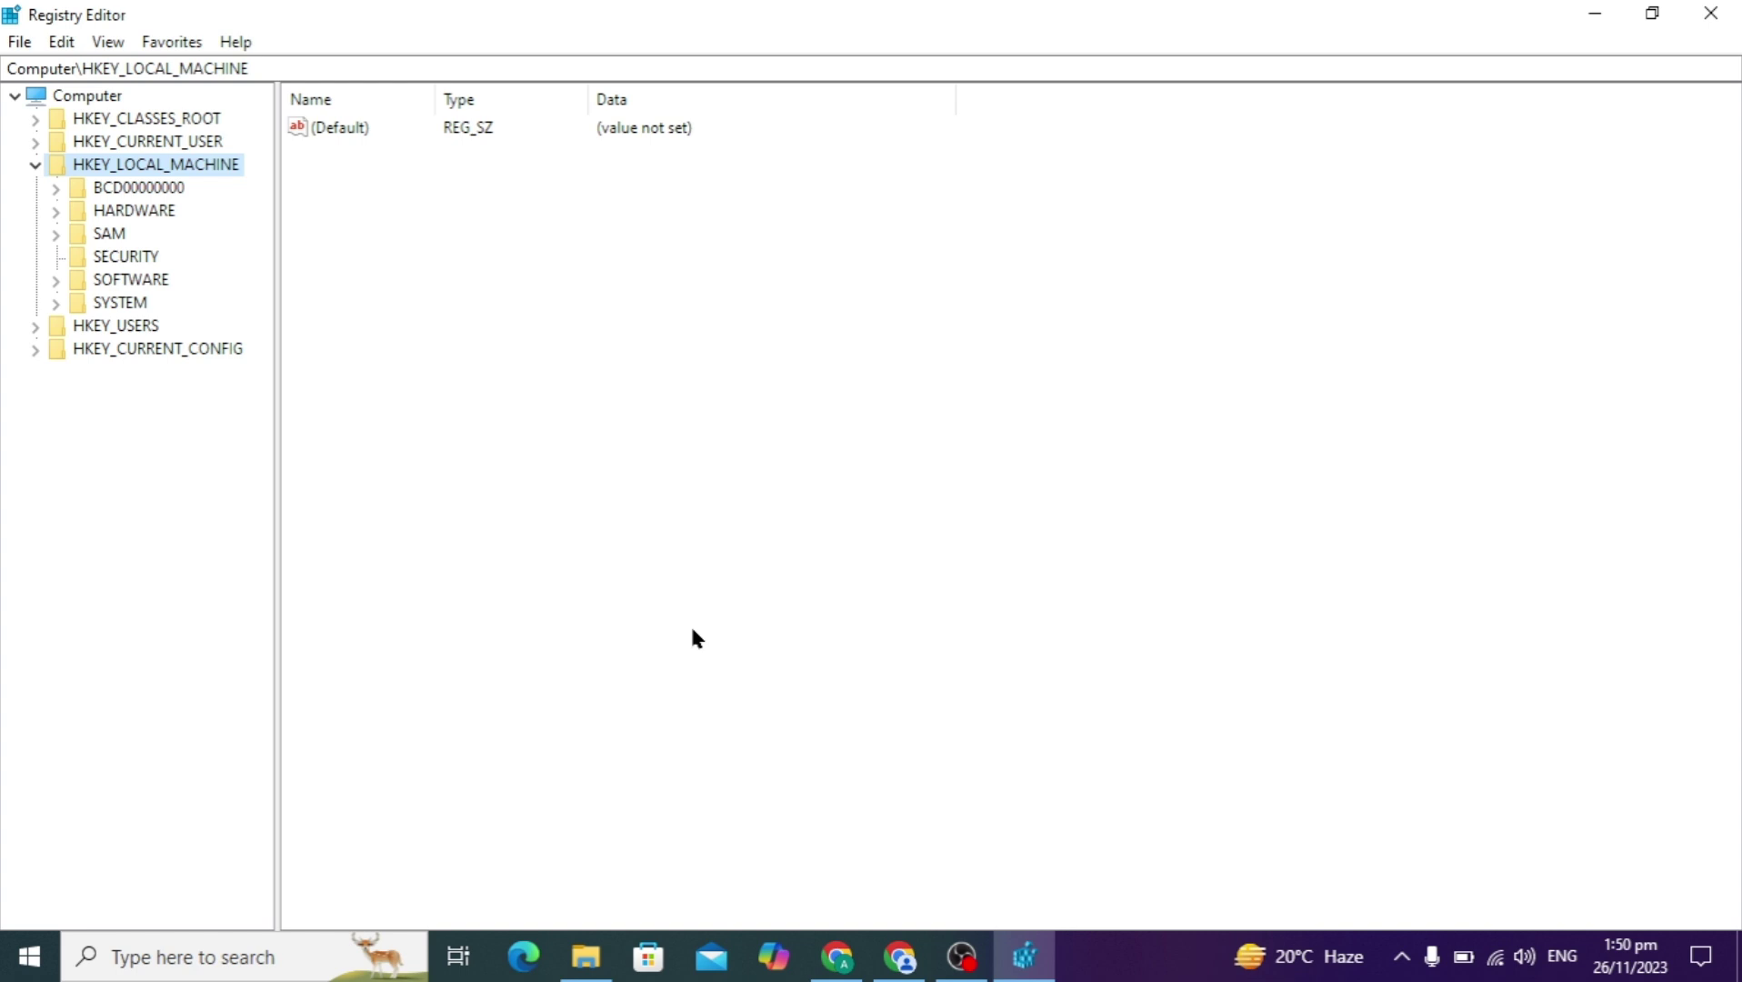
Expand HKEY_LOCAL_MACHINE\SOFTWARE\Microsoft\Windows\CurrentVersion\Policies down to the Ext key's CLSID subkey
click(35, 164)
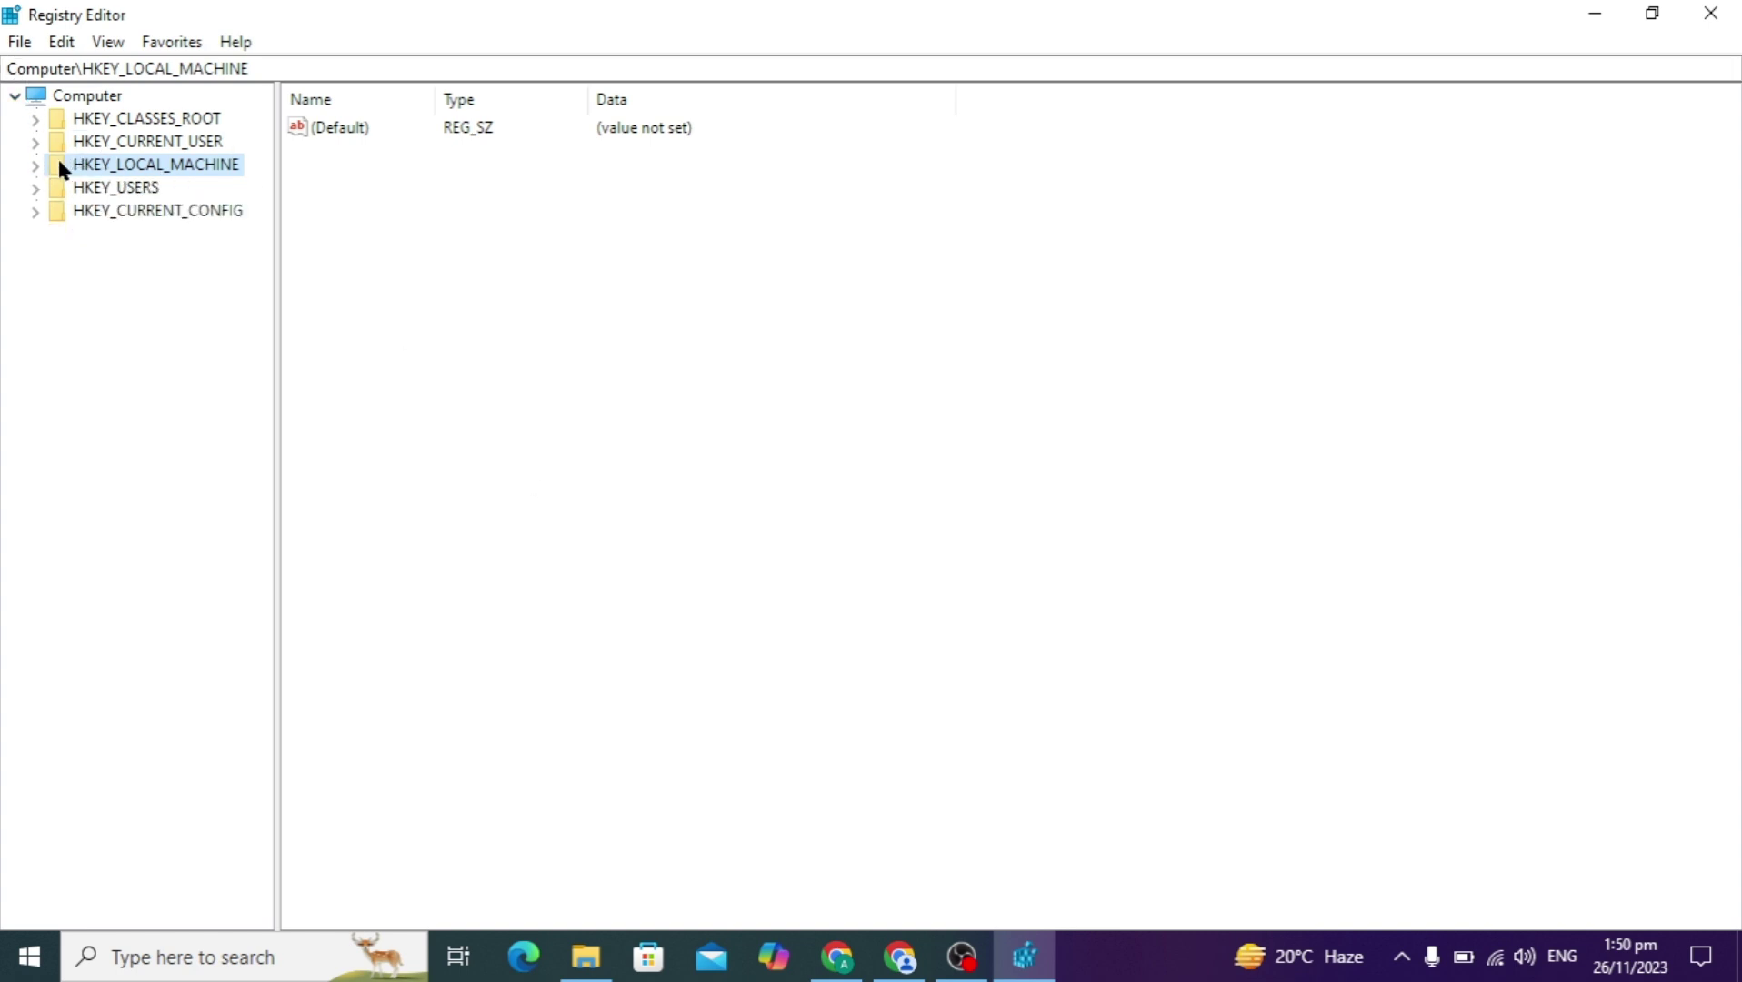
click(36, 165)
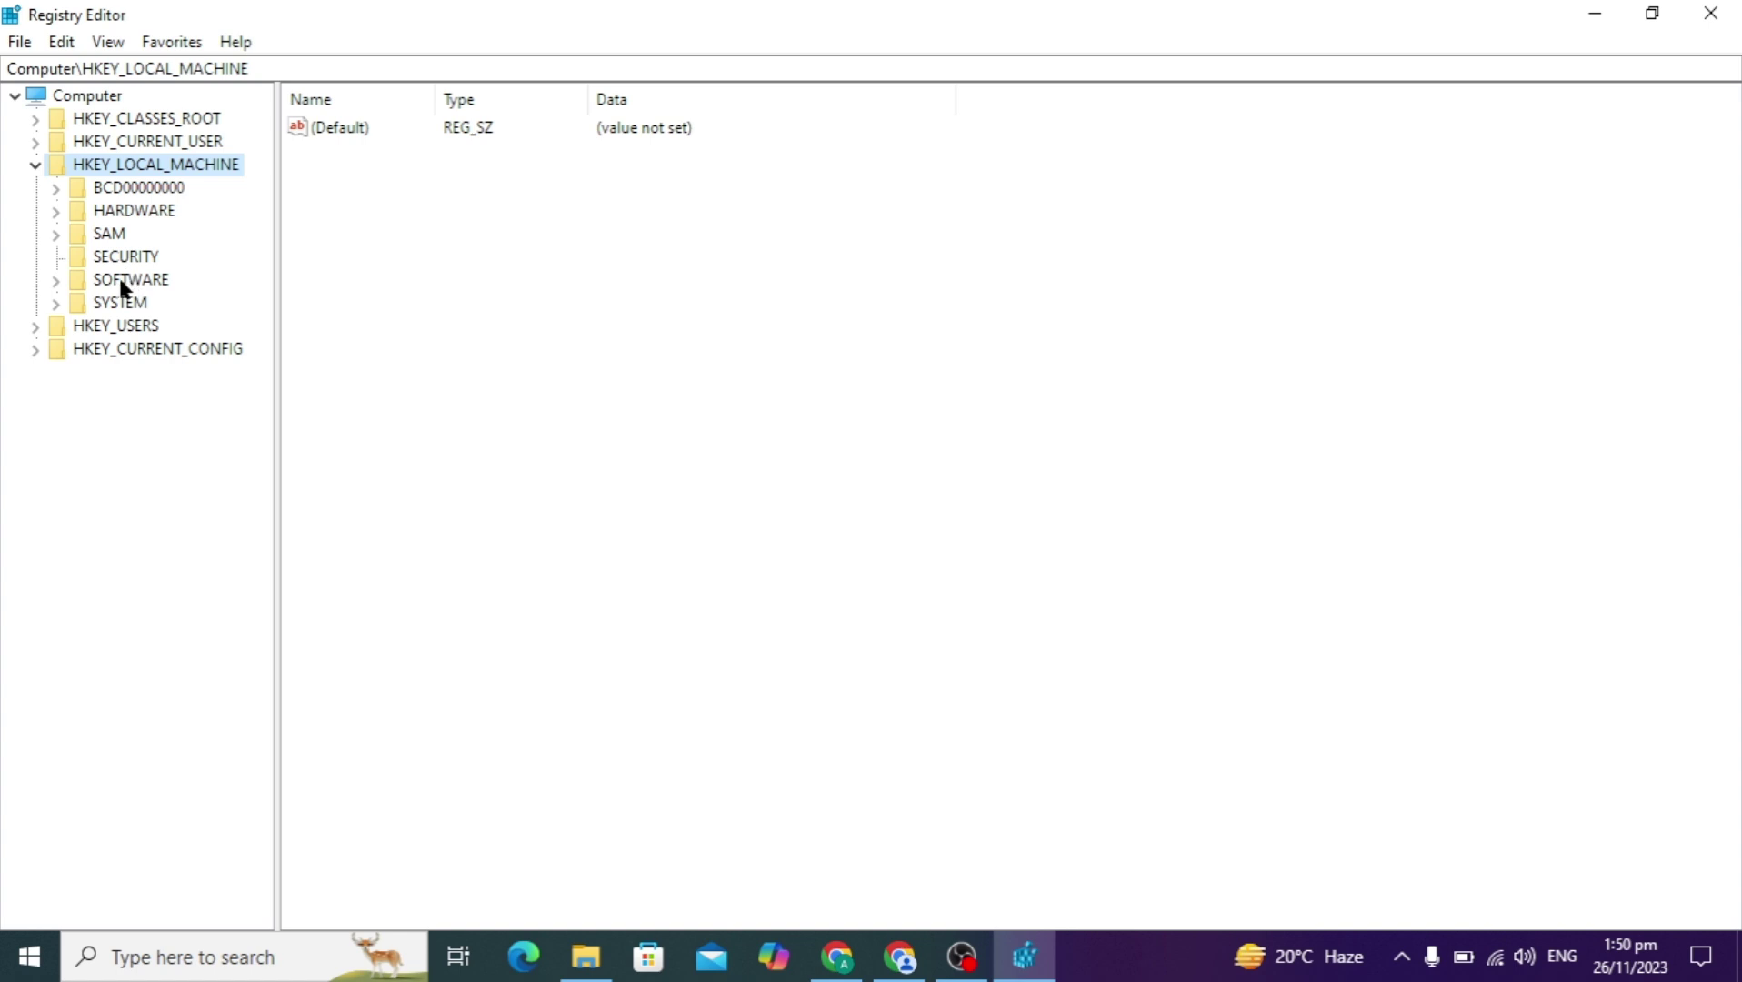
click(56, 281)
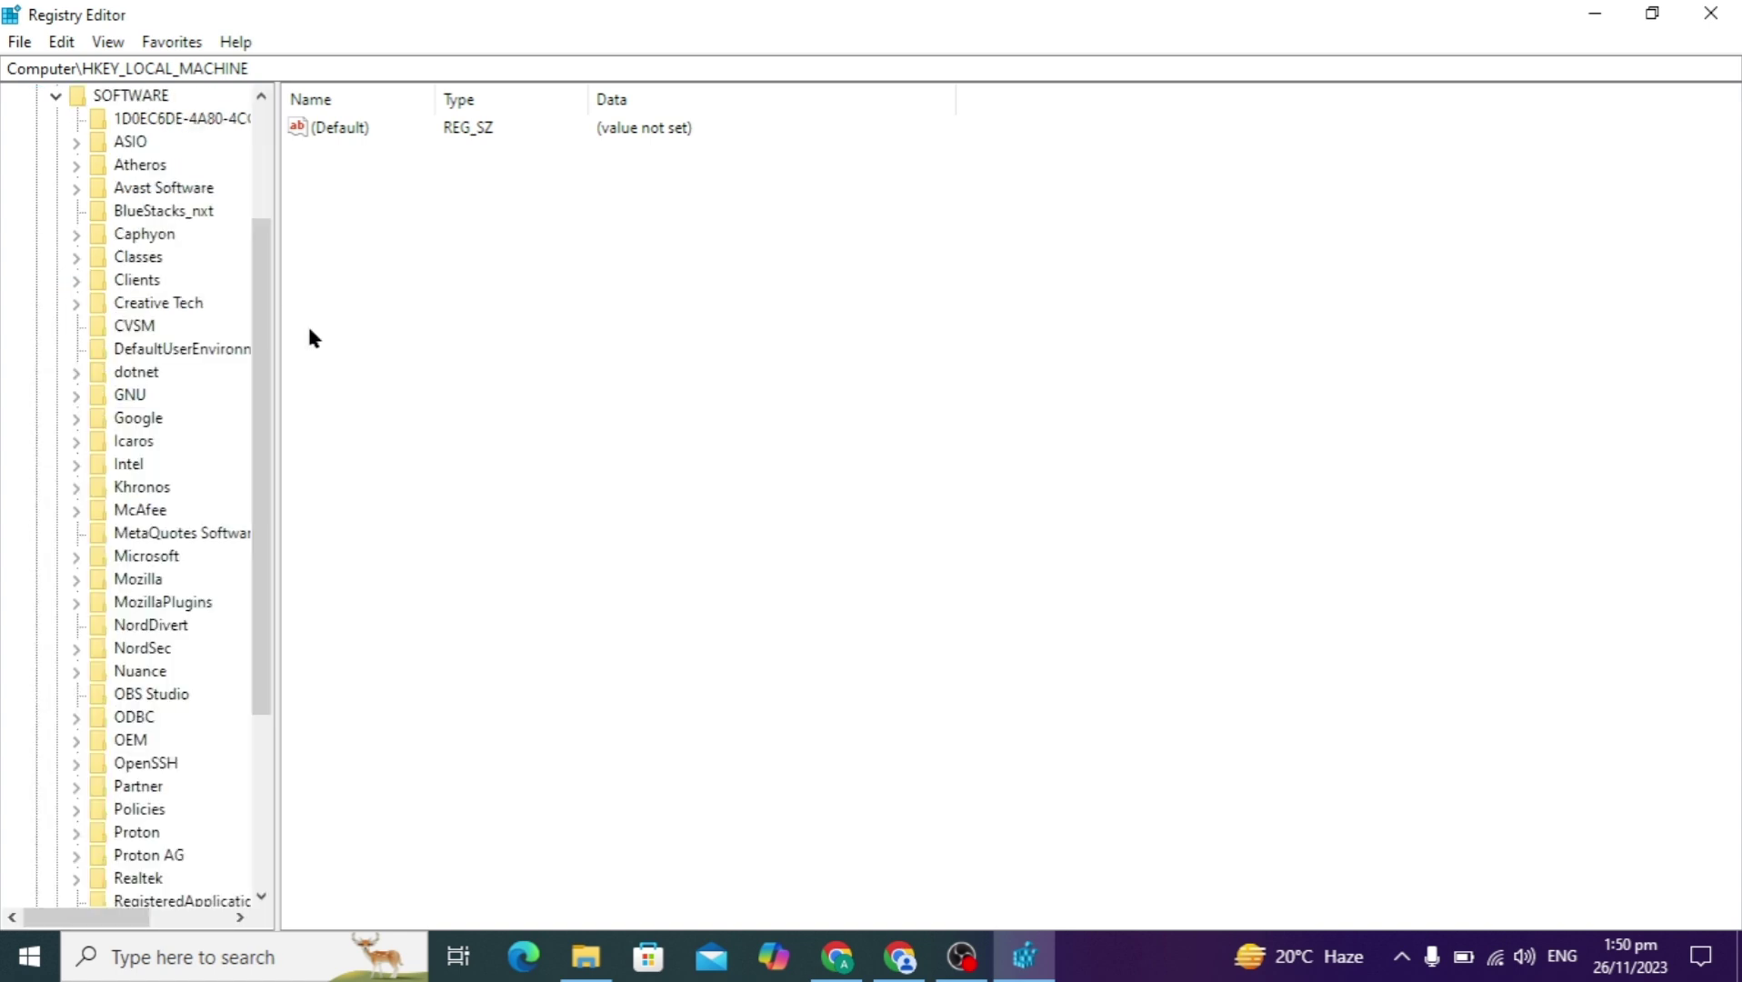
drag(264, 339, 249, 371)
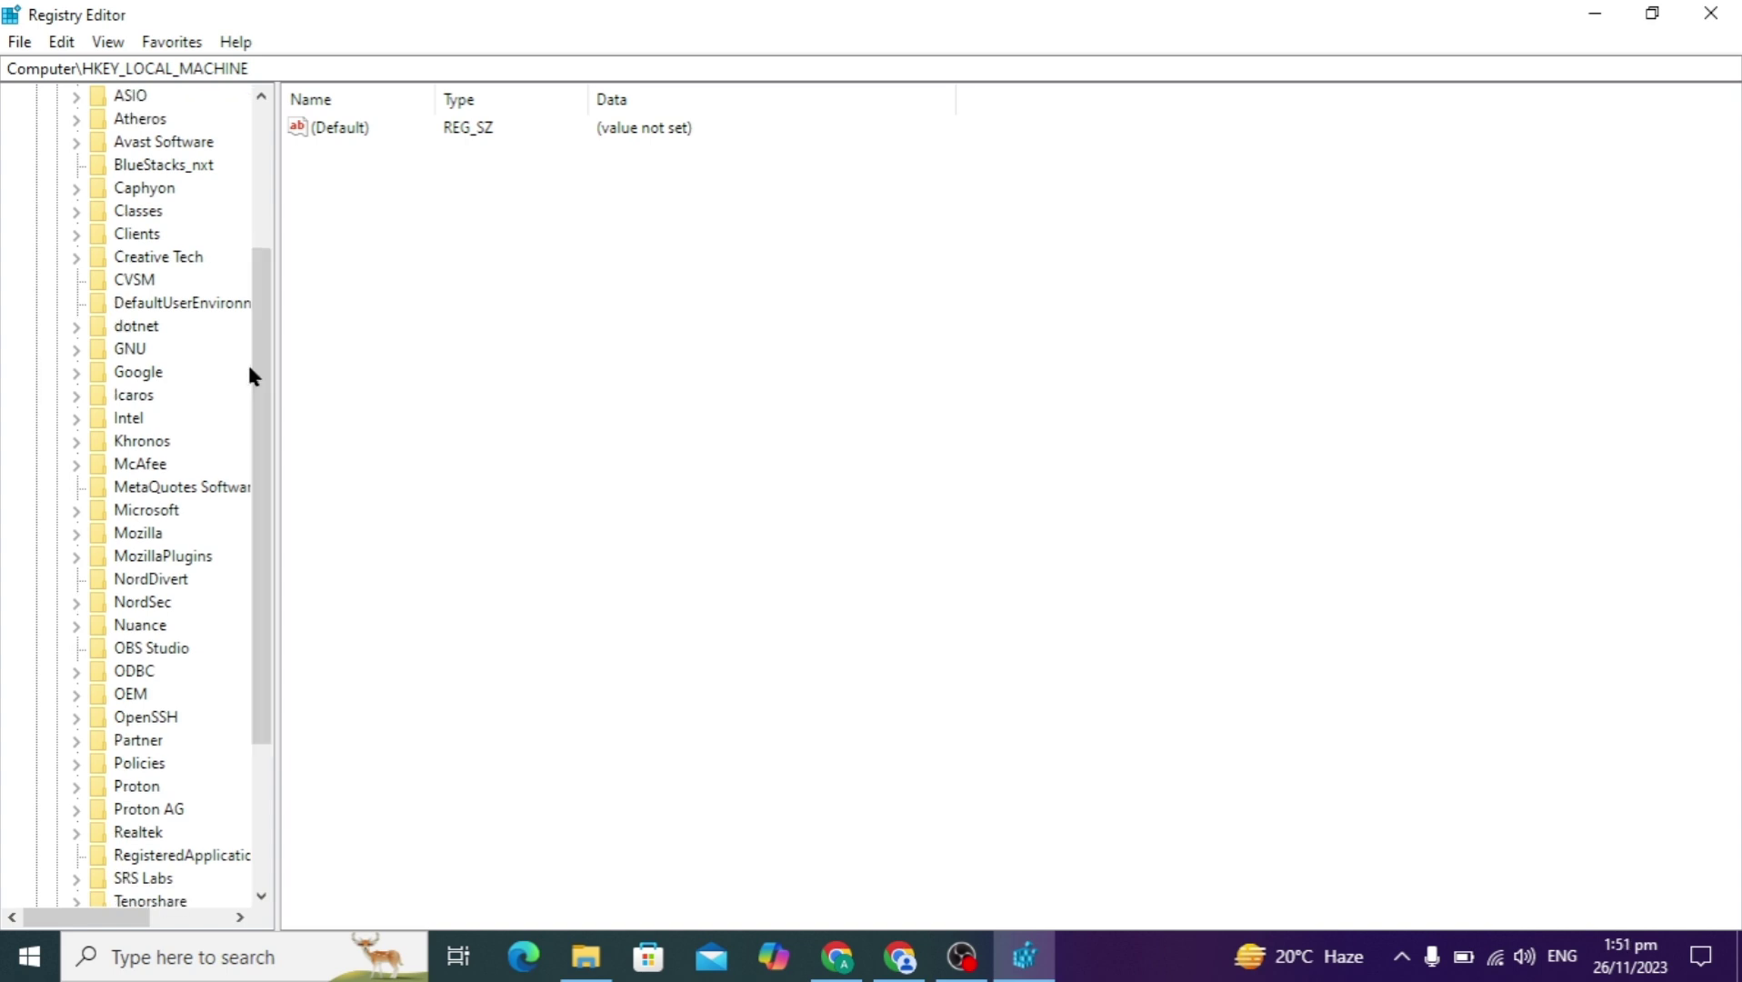
click(76, 510)
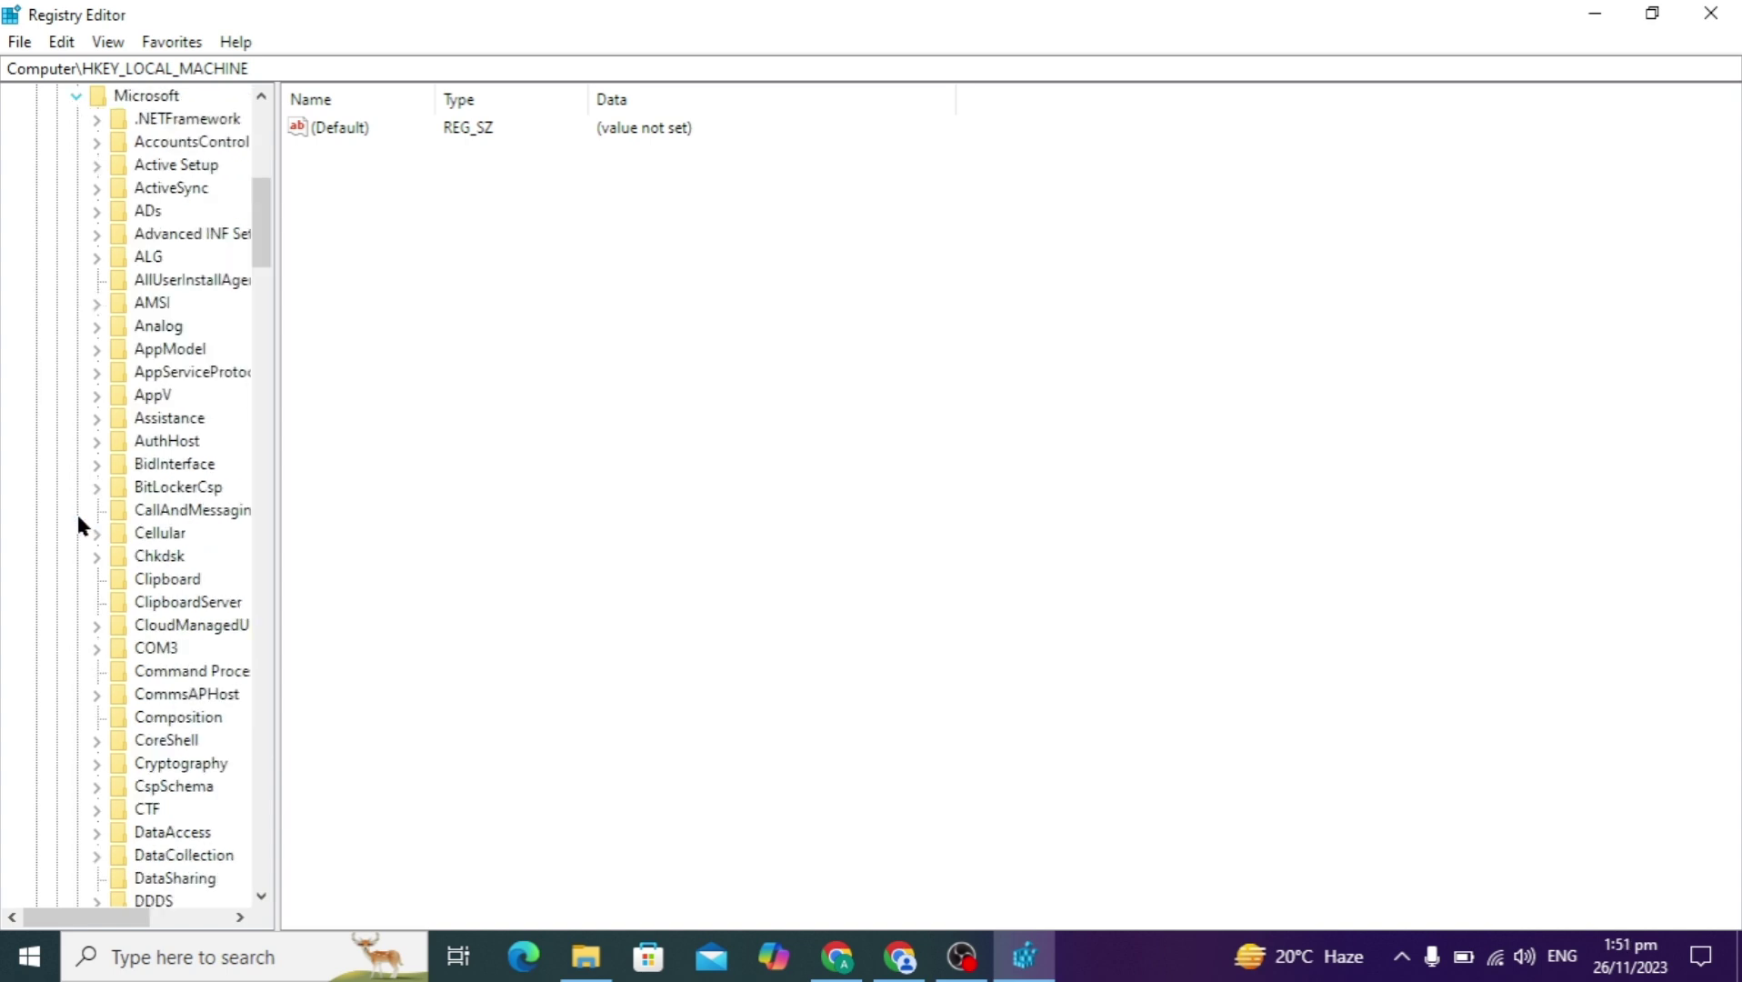
drag(264, 229, 263, 736)
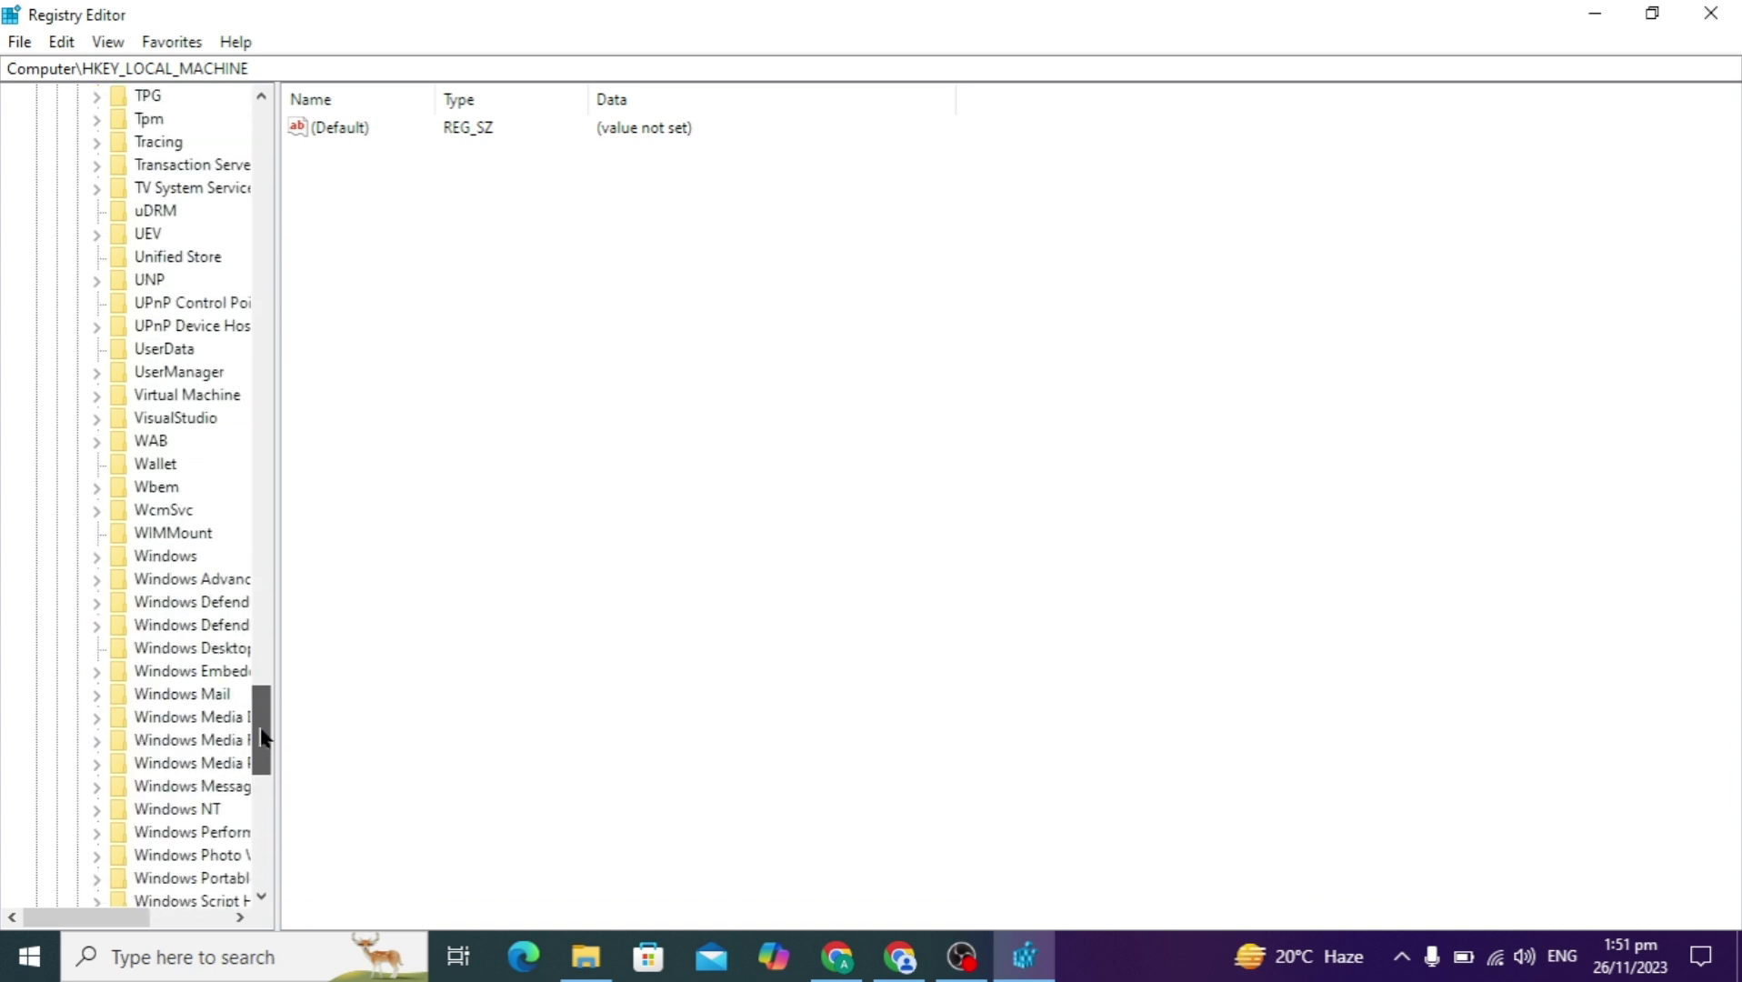
click(95, 555)
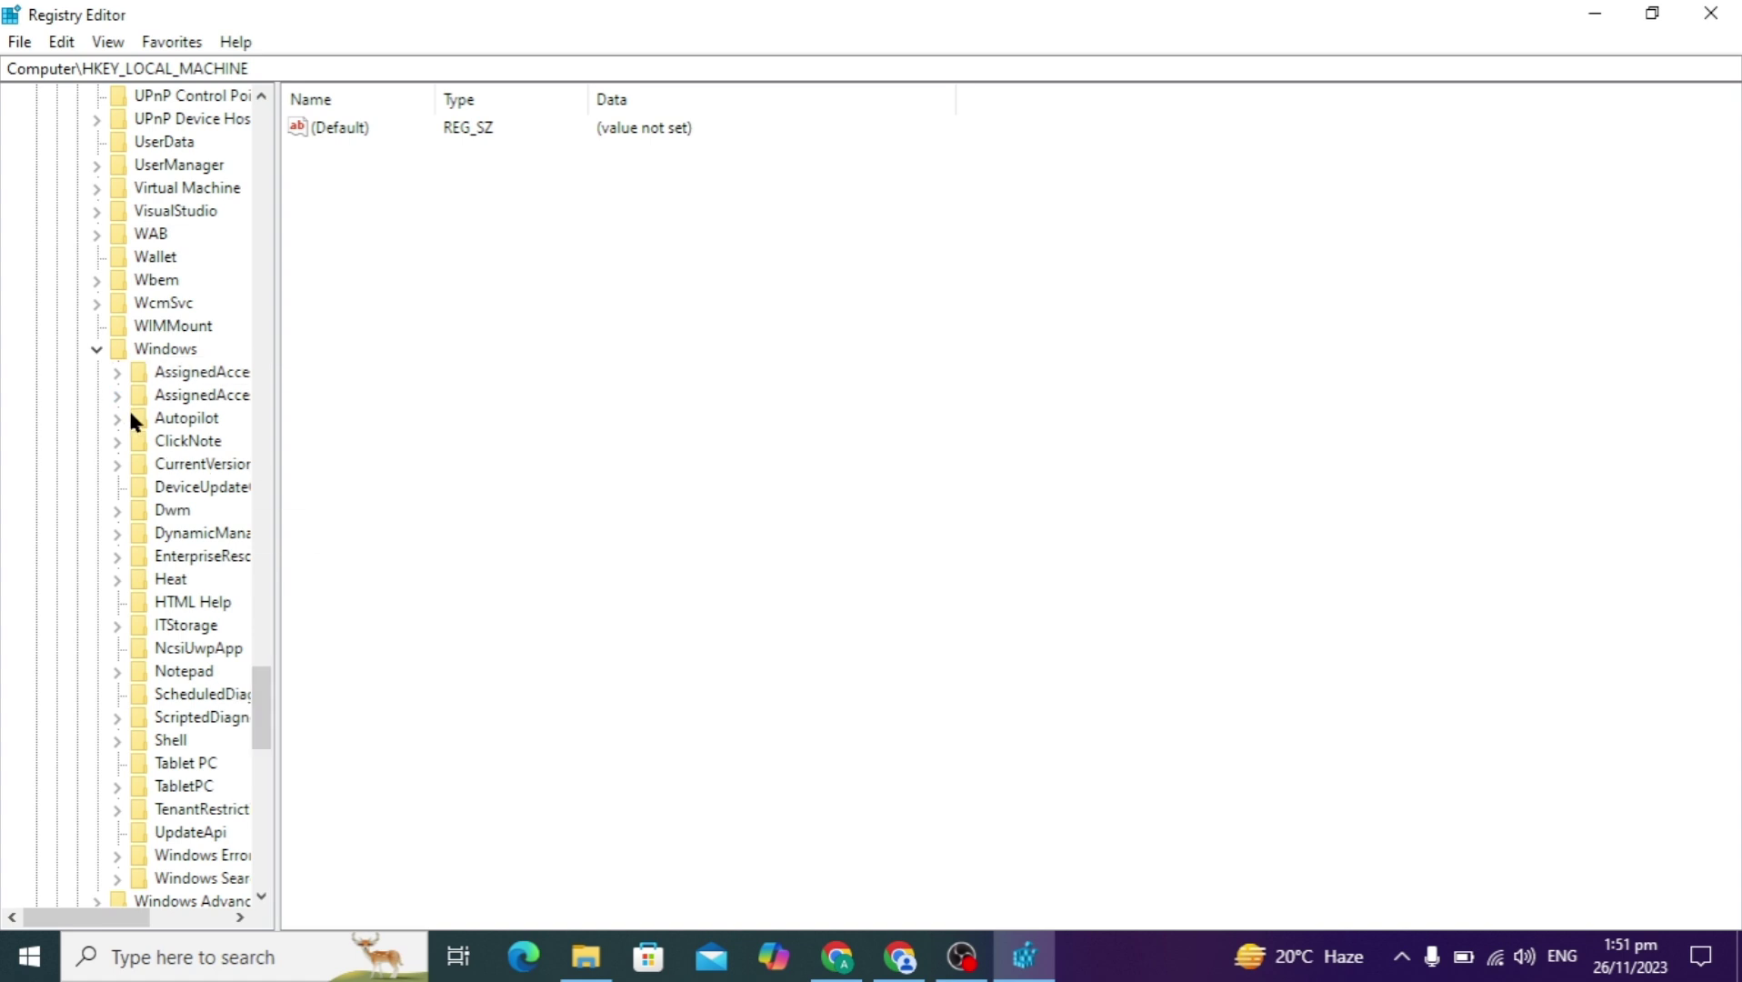
scroll(82, 468, right, 1)
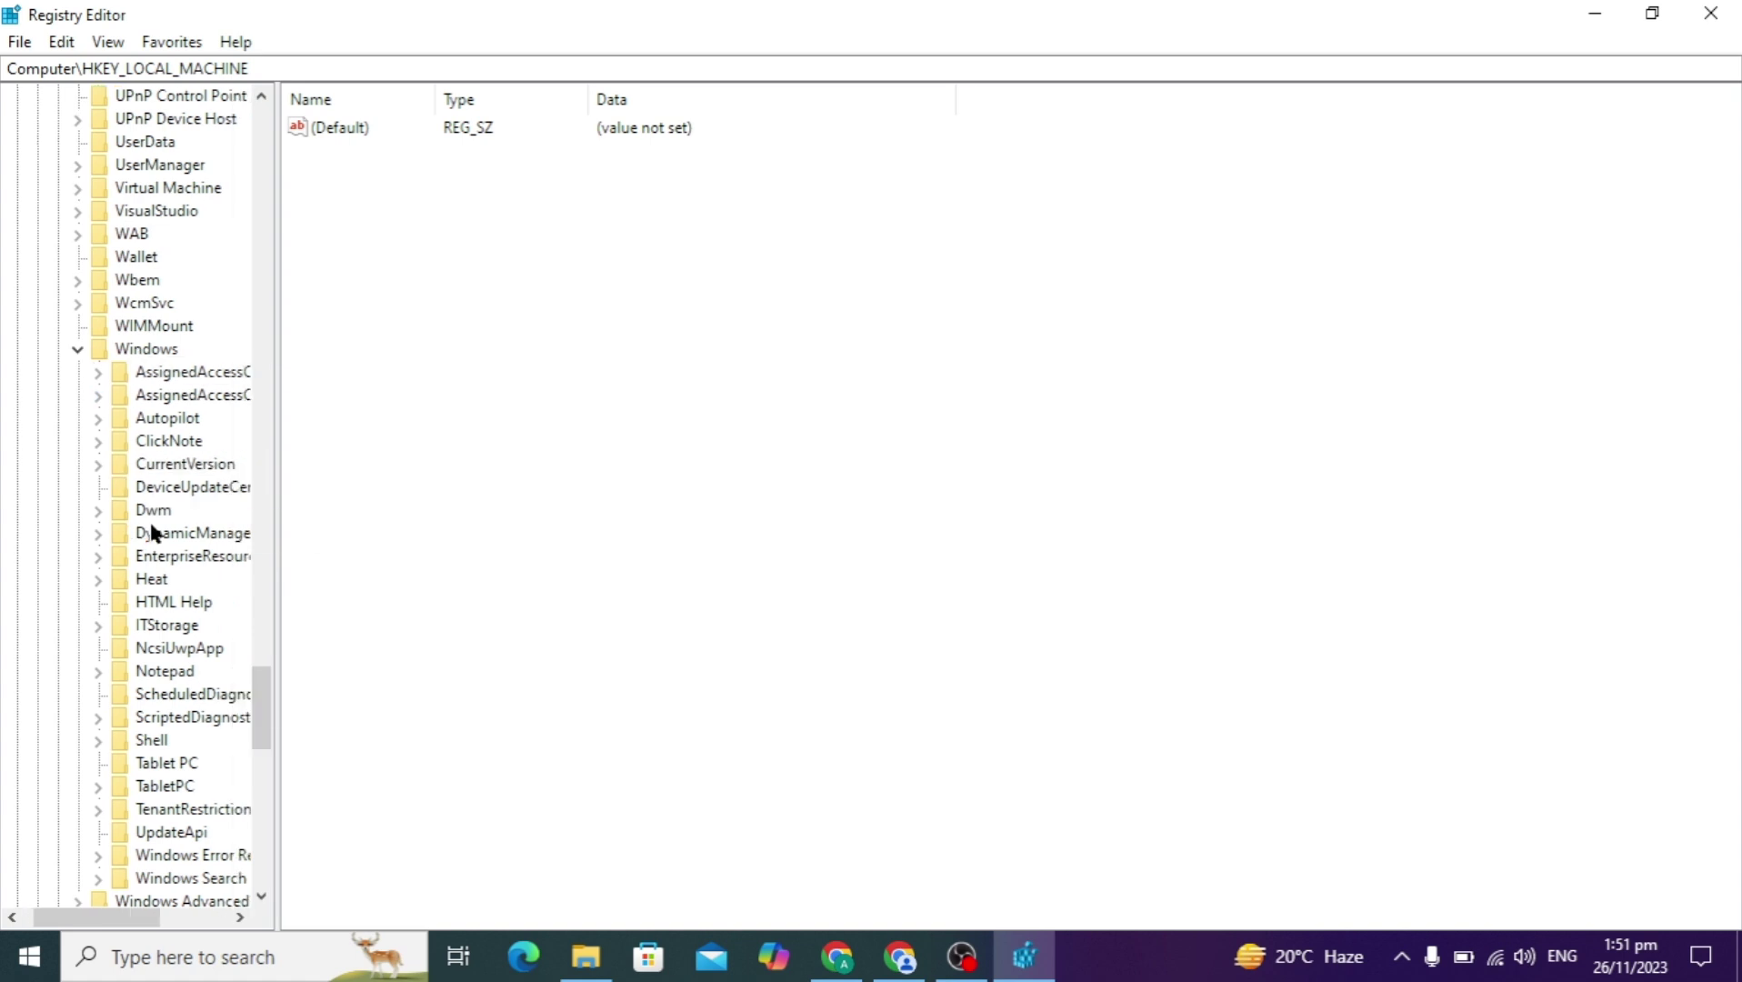
click(99, 464)
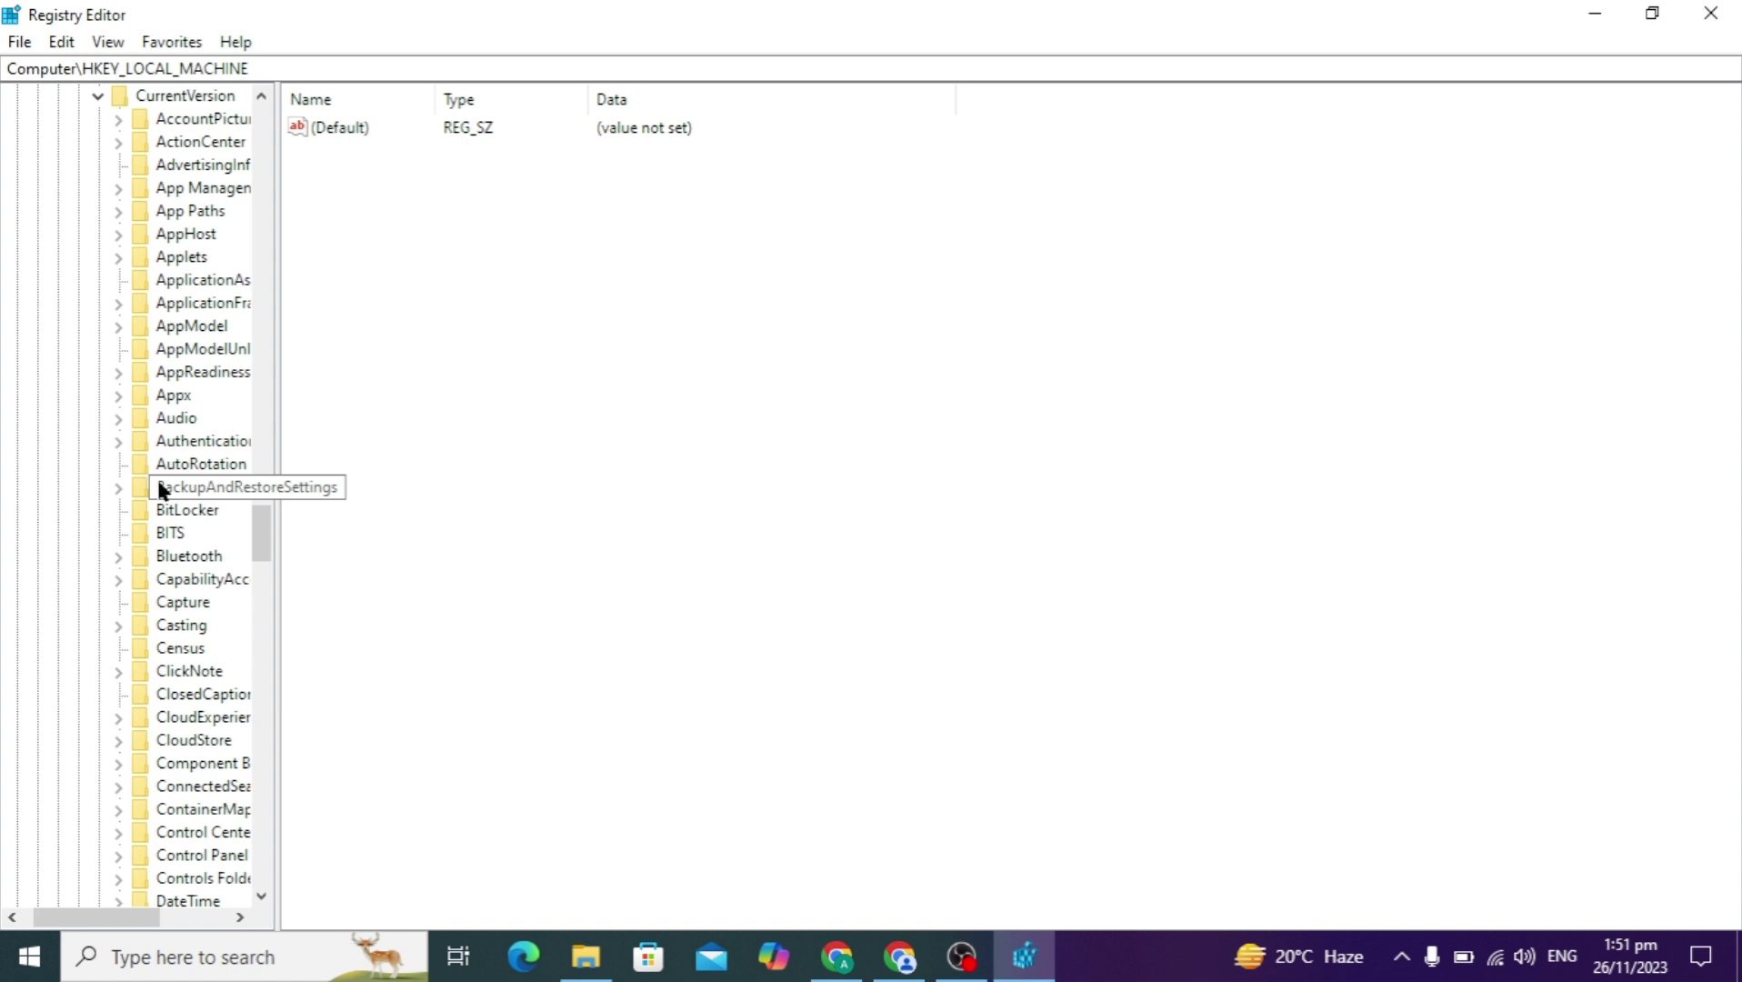
drag(261, 534, 256, 660)
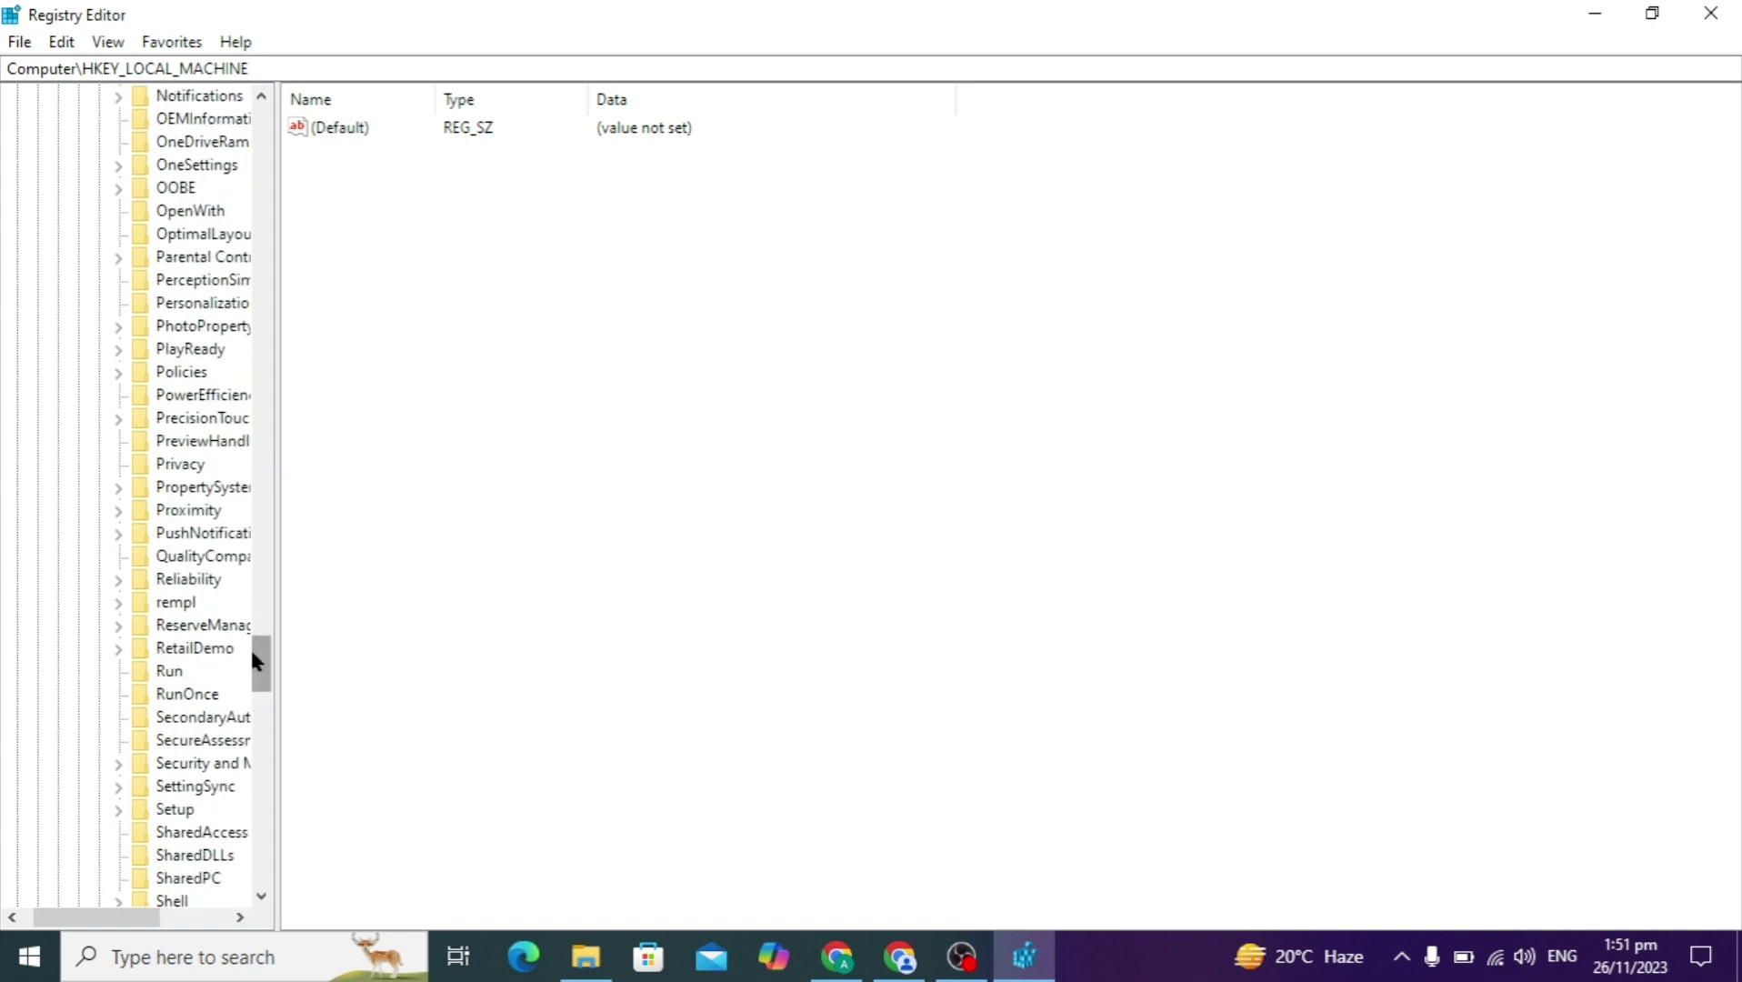
click(119, 373)
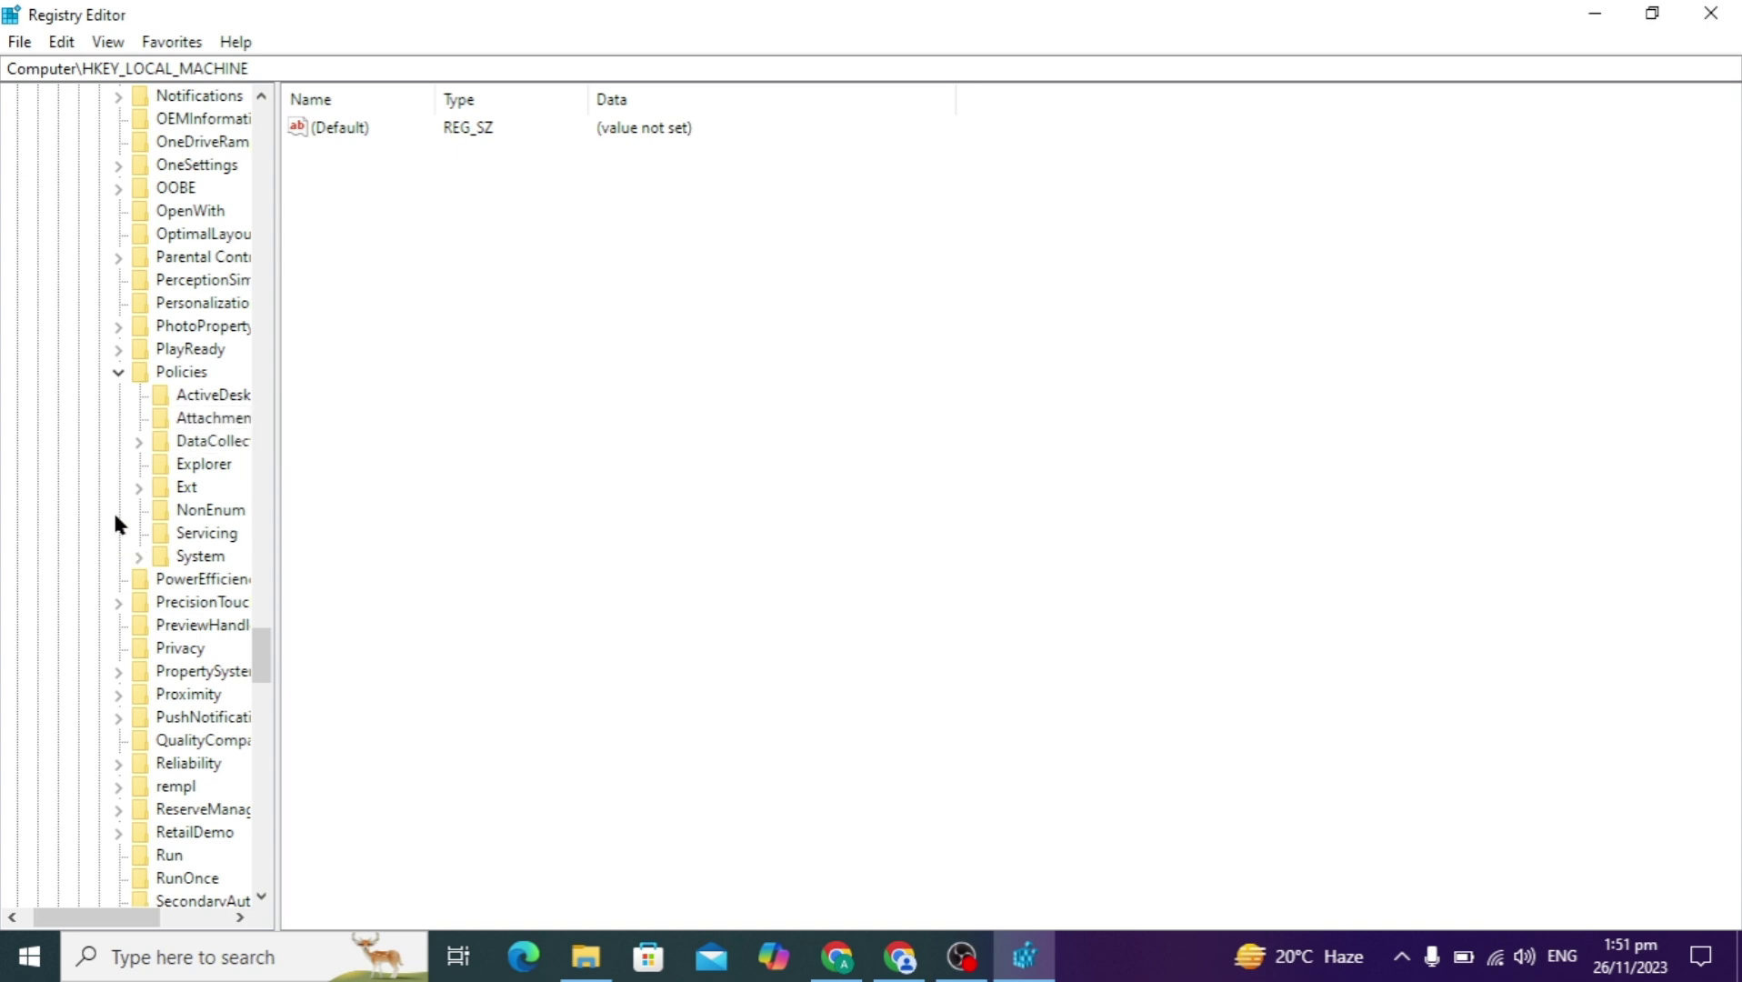
click(139, 488)
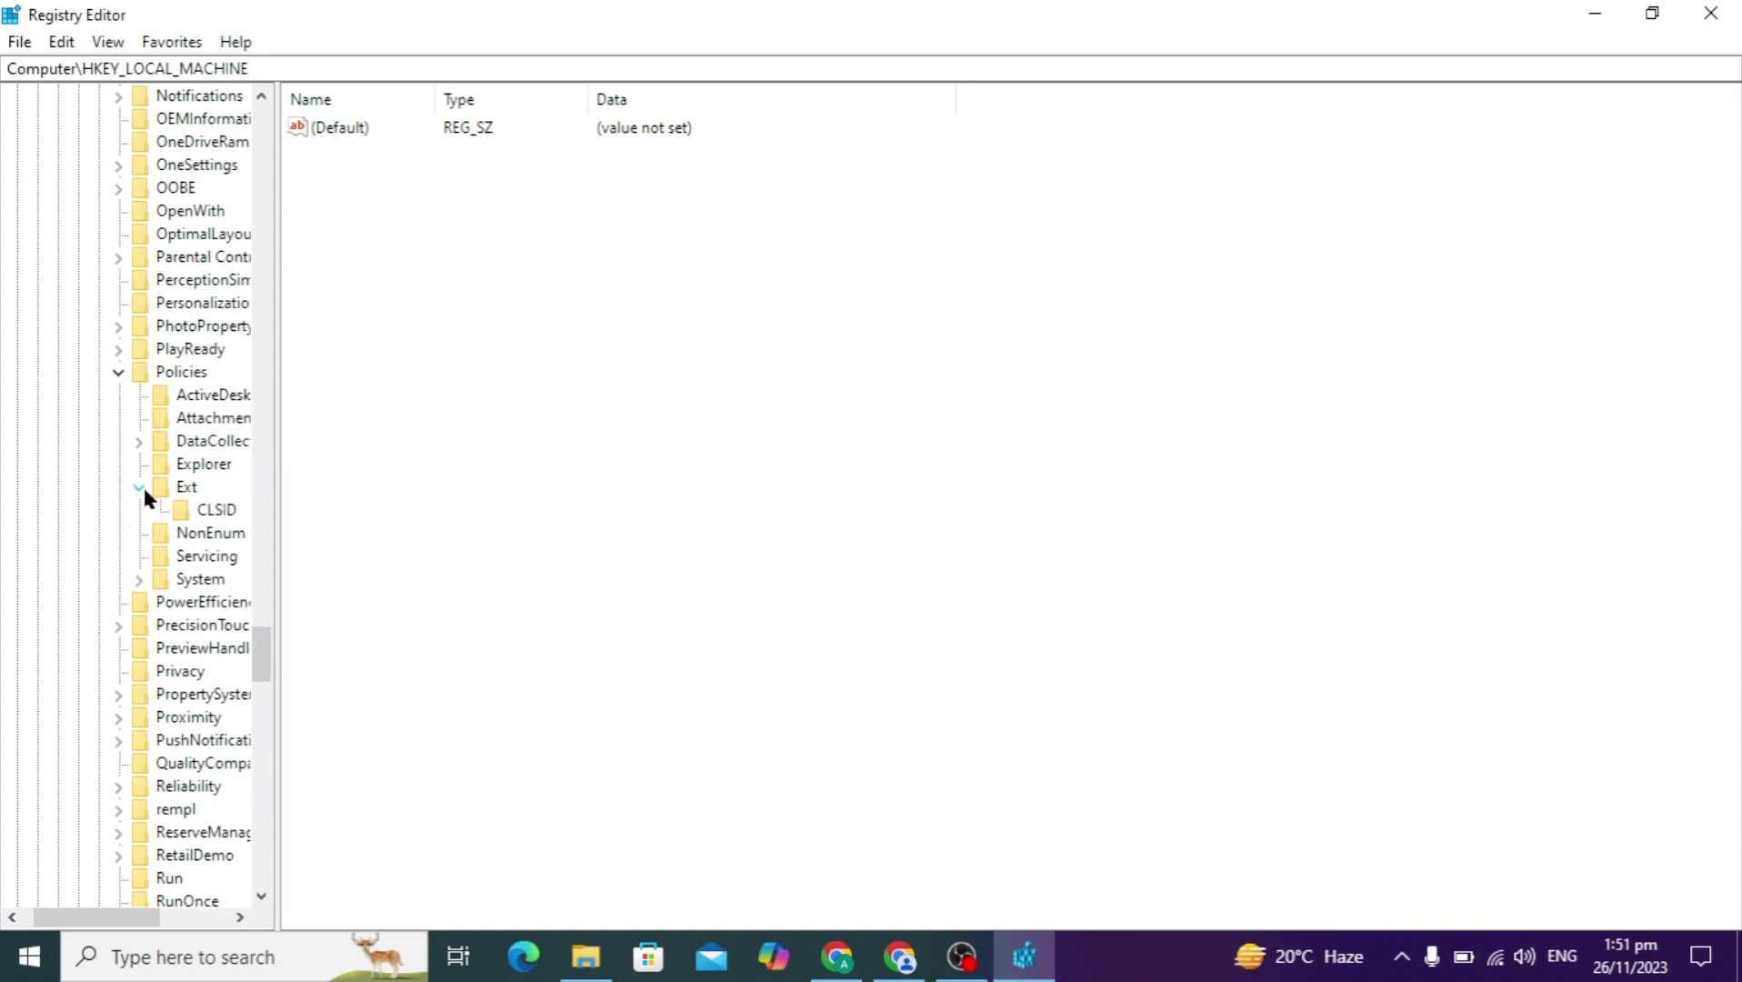
Change the {1FD49718-1D00-4B19-AF5F-070AF6D5D54C} value under Ext\CLSID to 0, then close Registry Editor
click(219, 511)
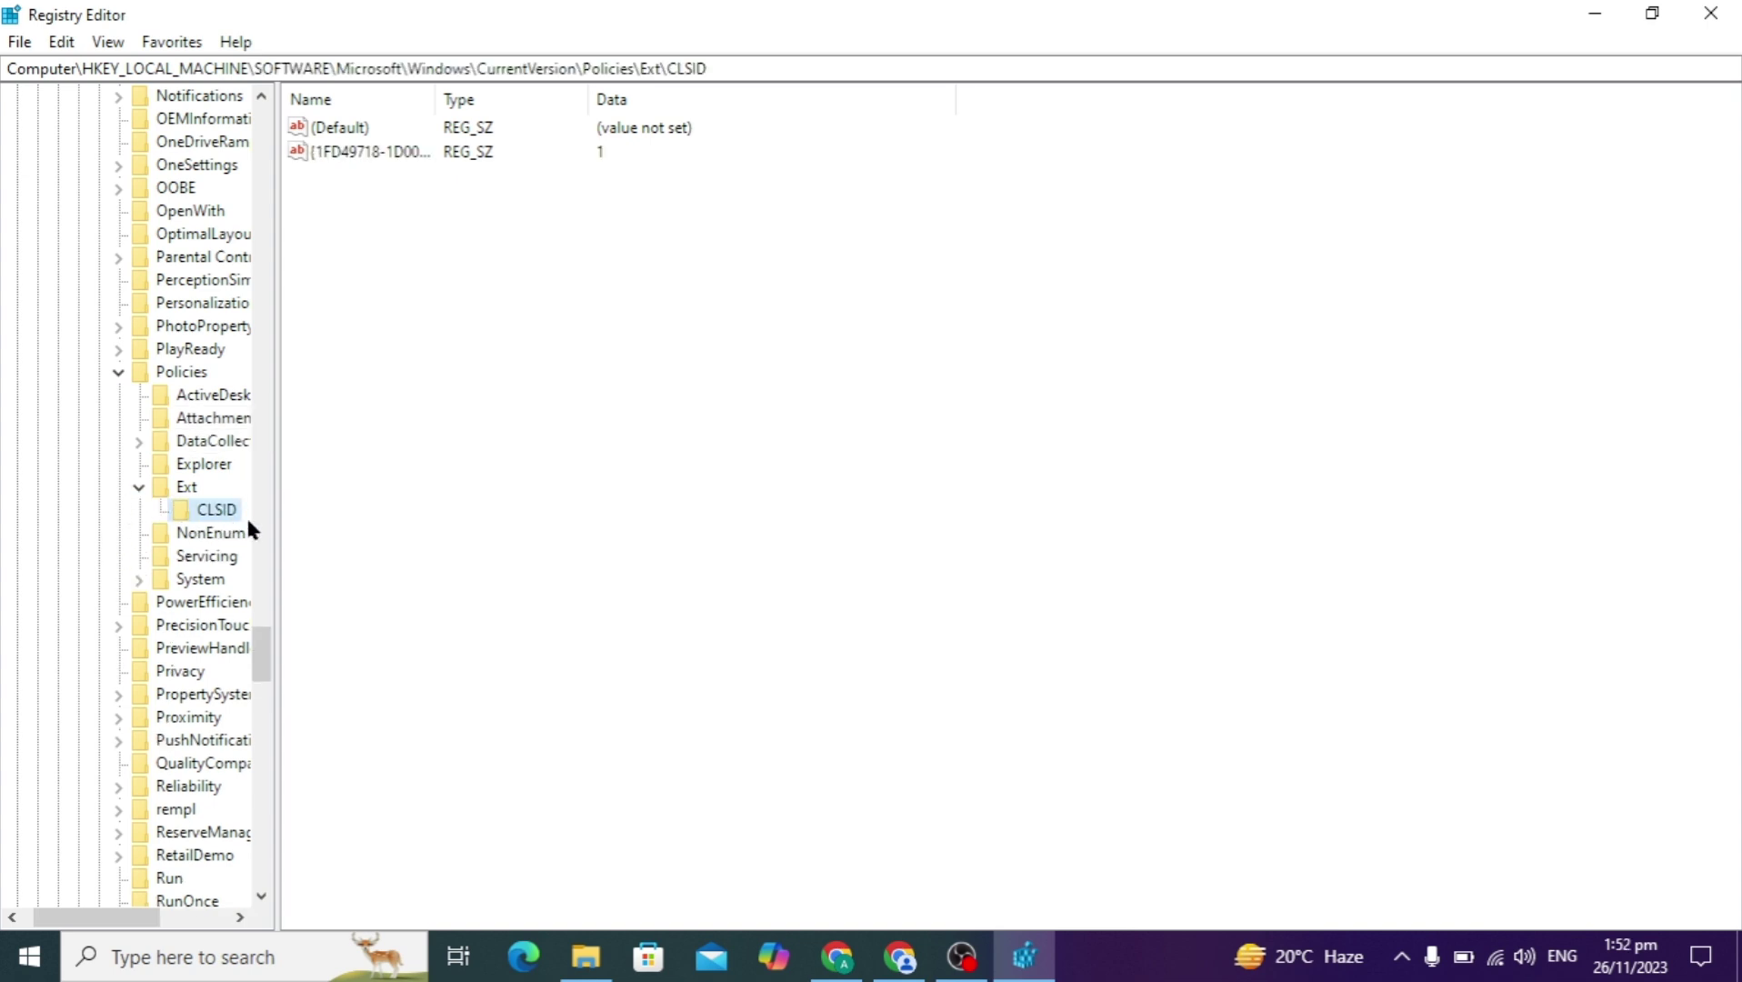
double_click(411, 155)
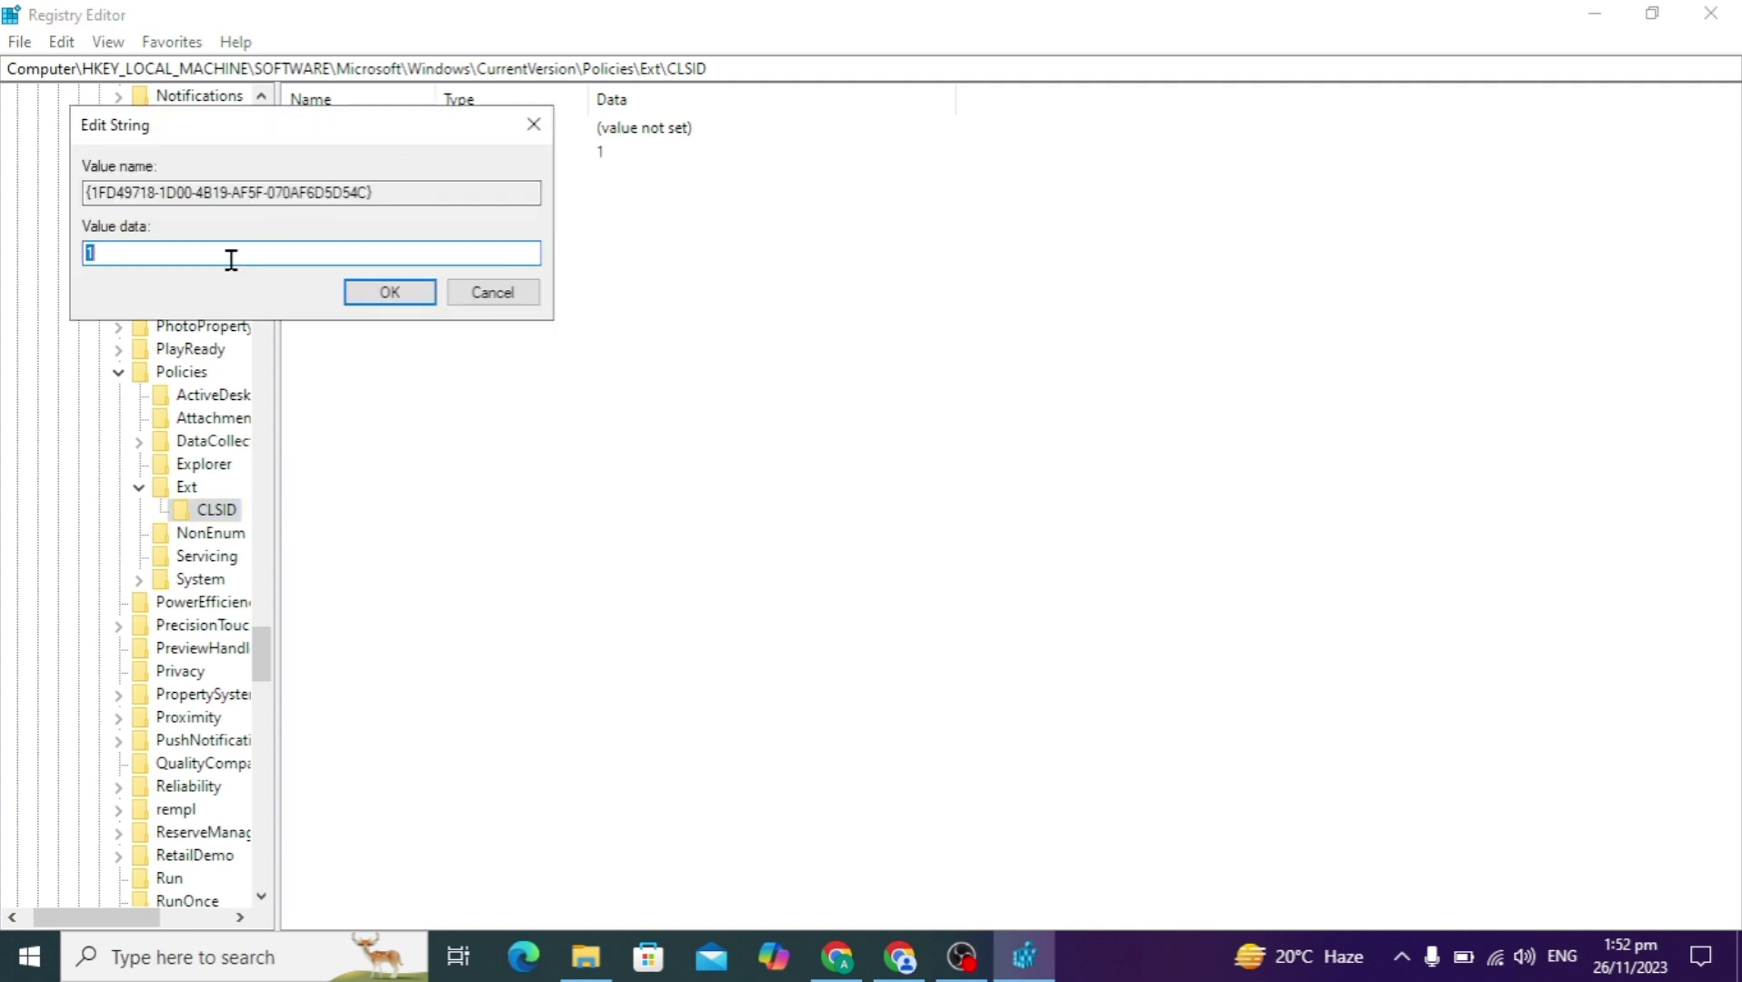
text(0)
click(415, 293)
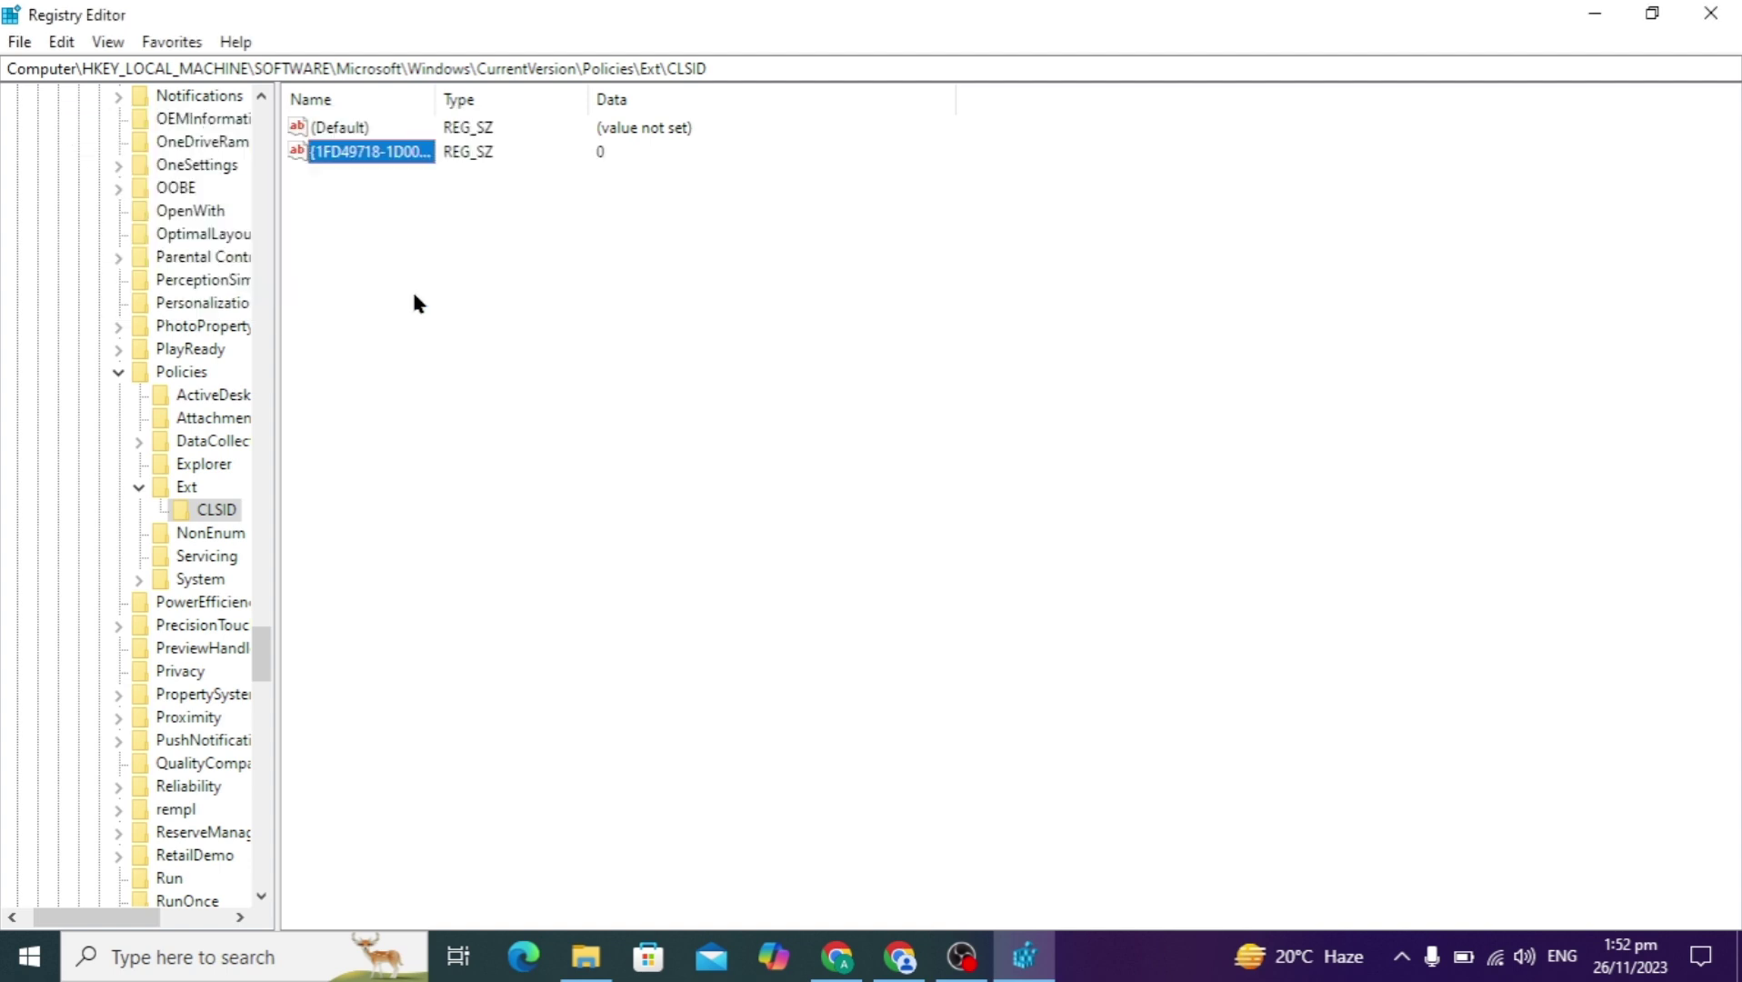
click(601, 290)
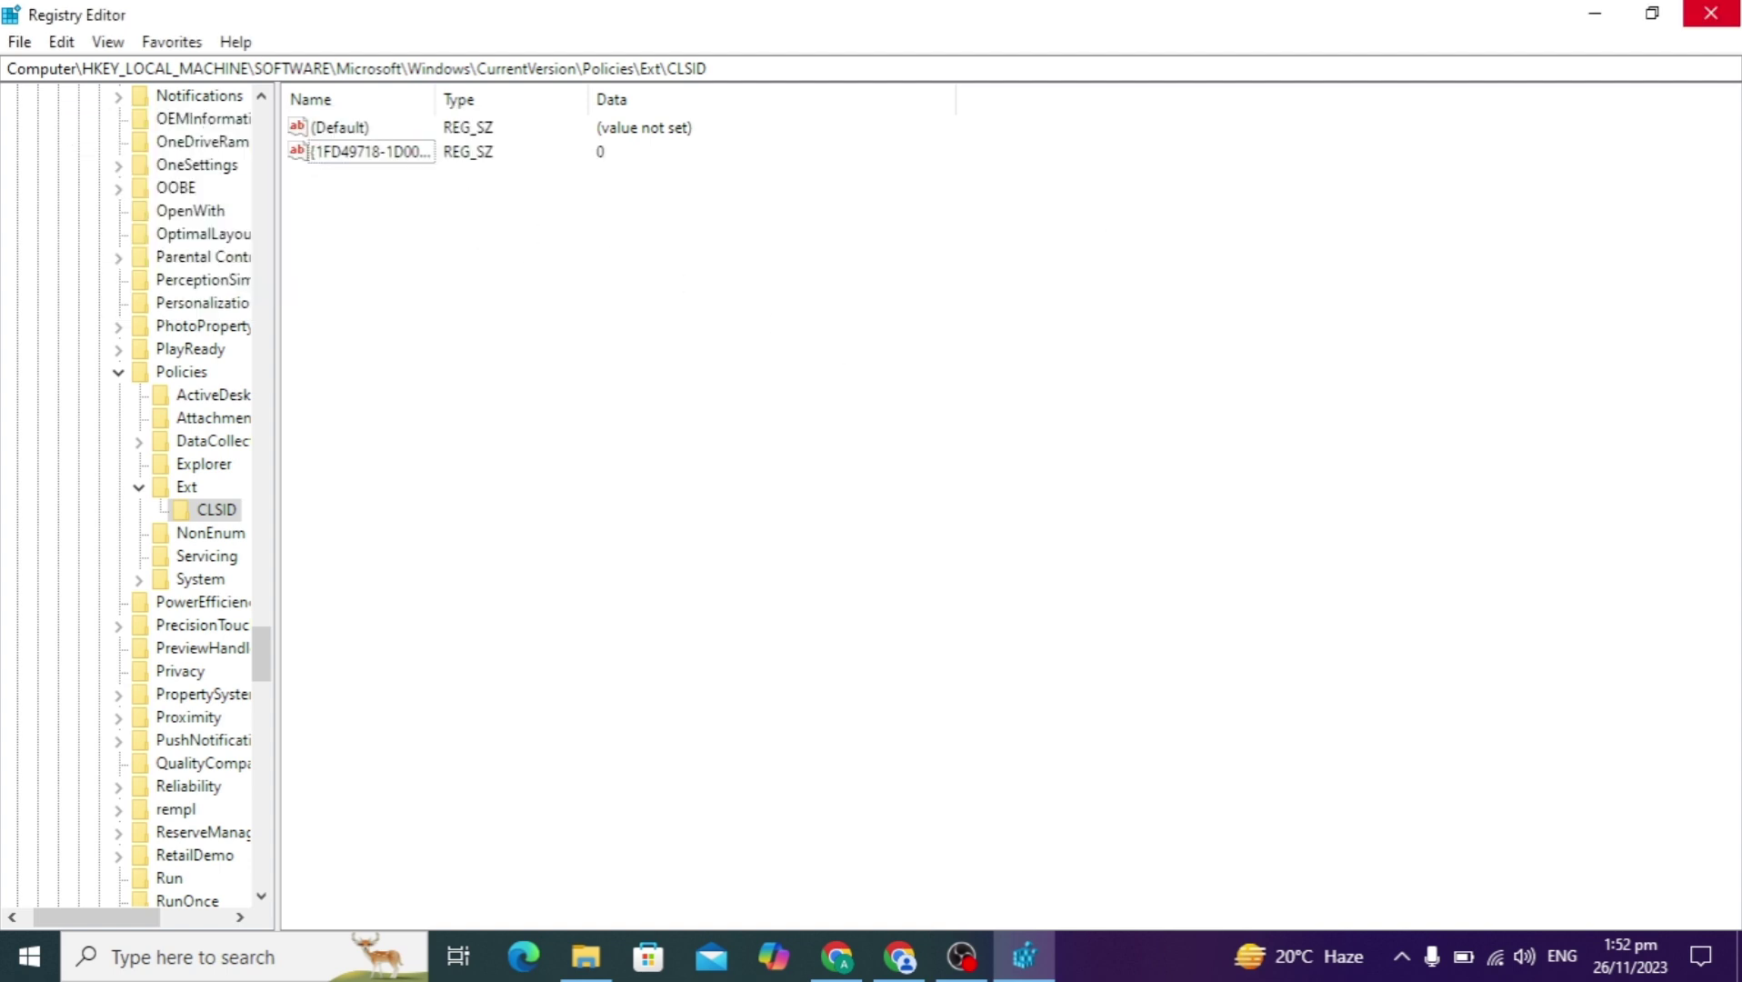
click(1710, 13)
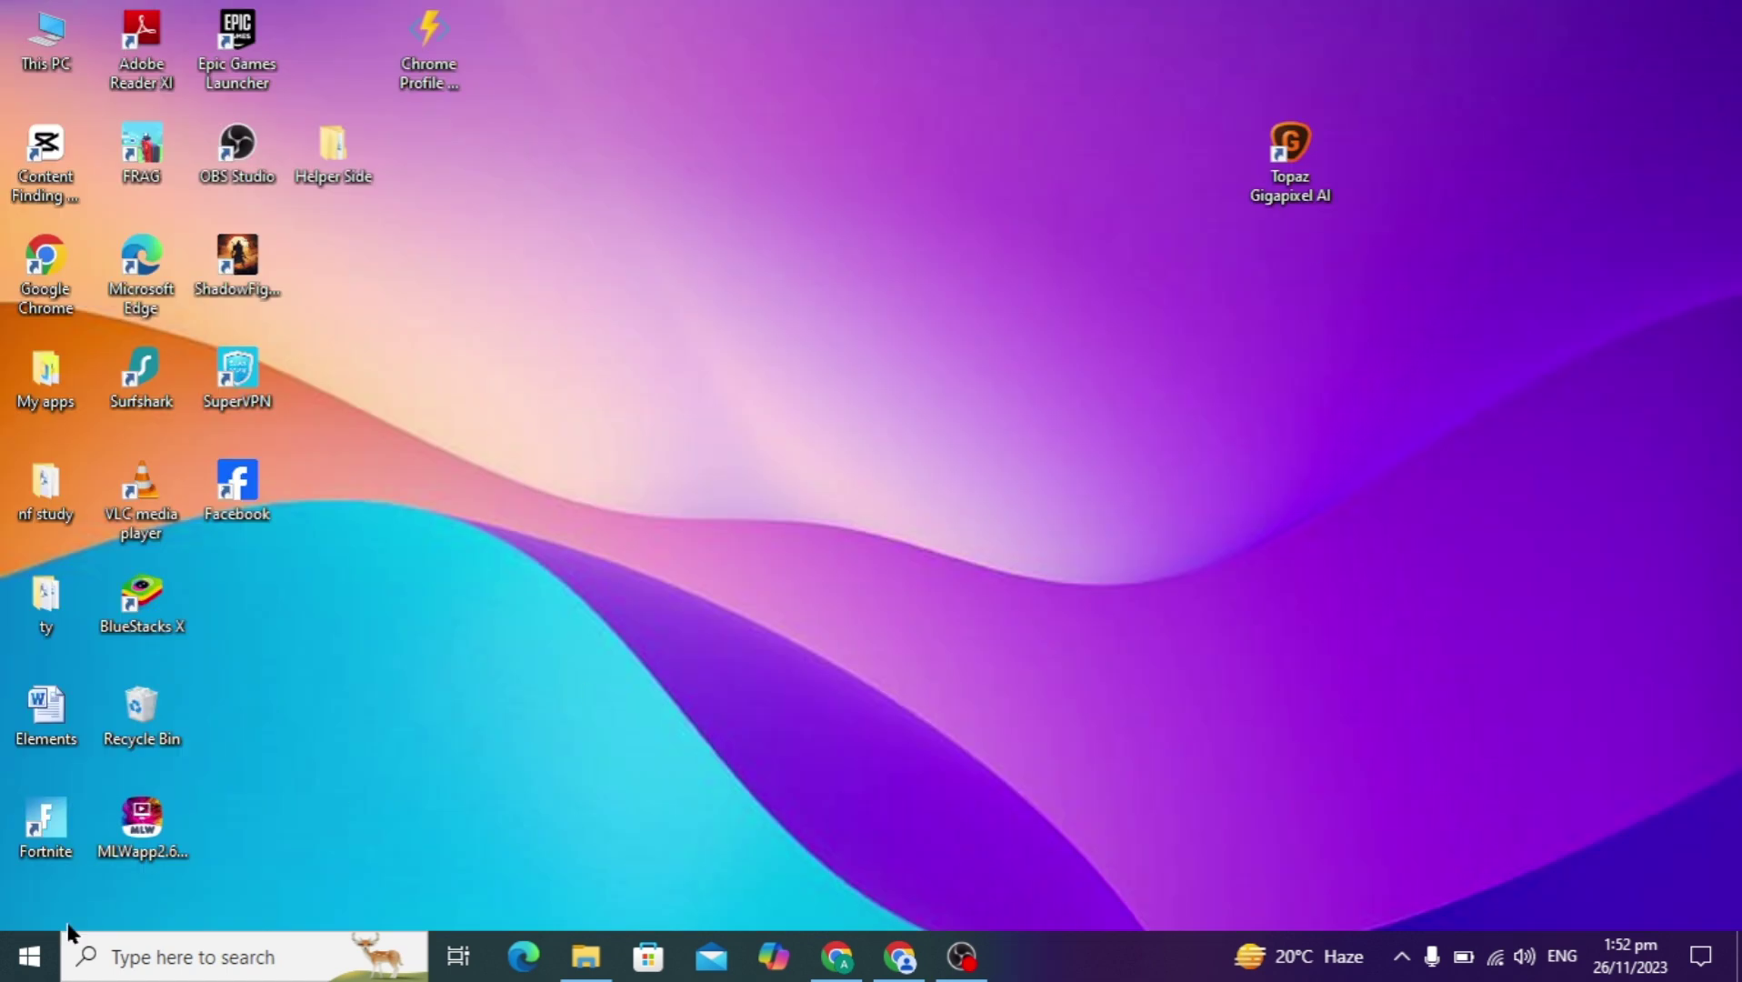
right_click(29, 946)
click(58, 847)
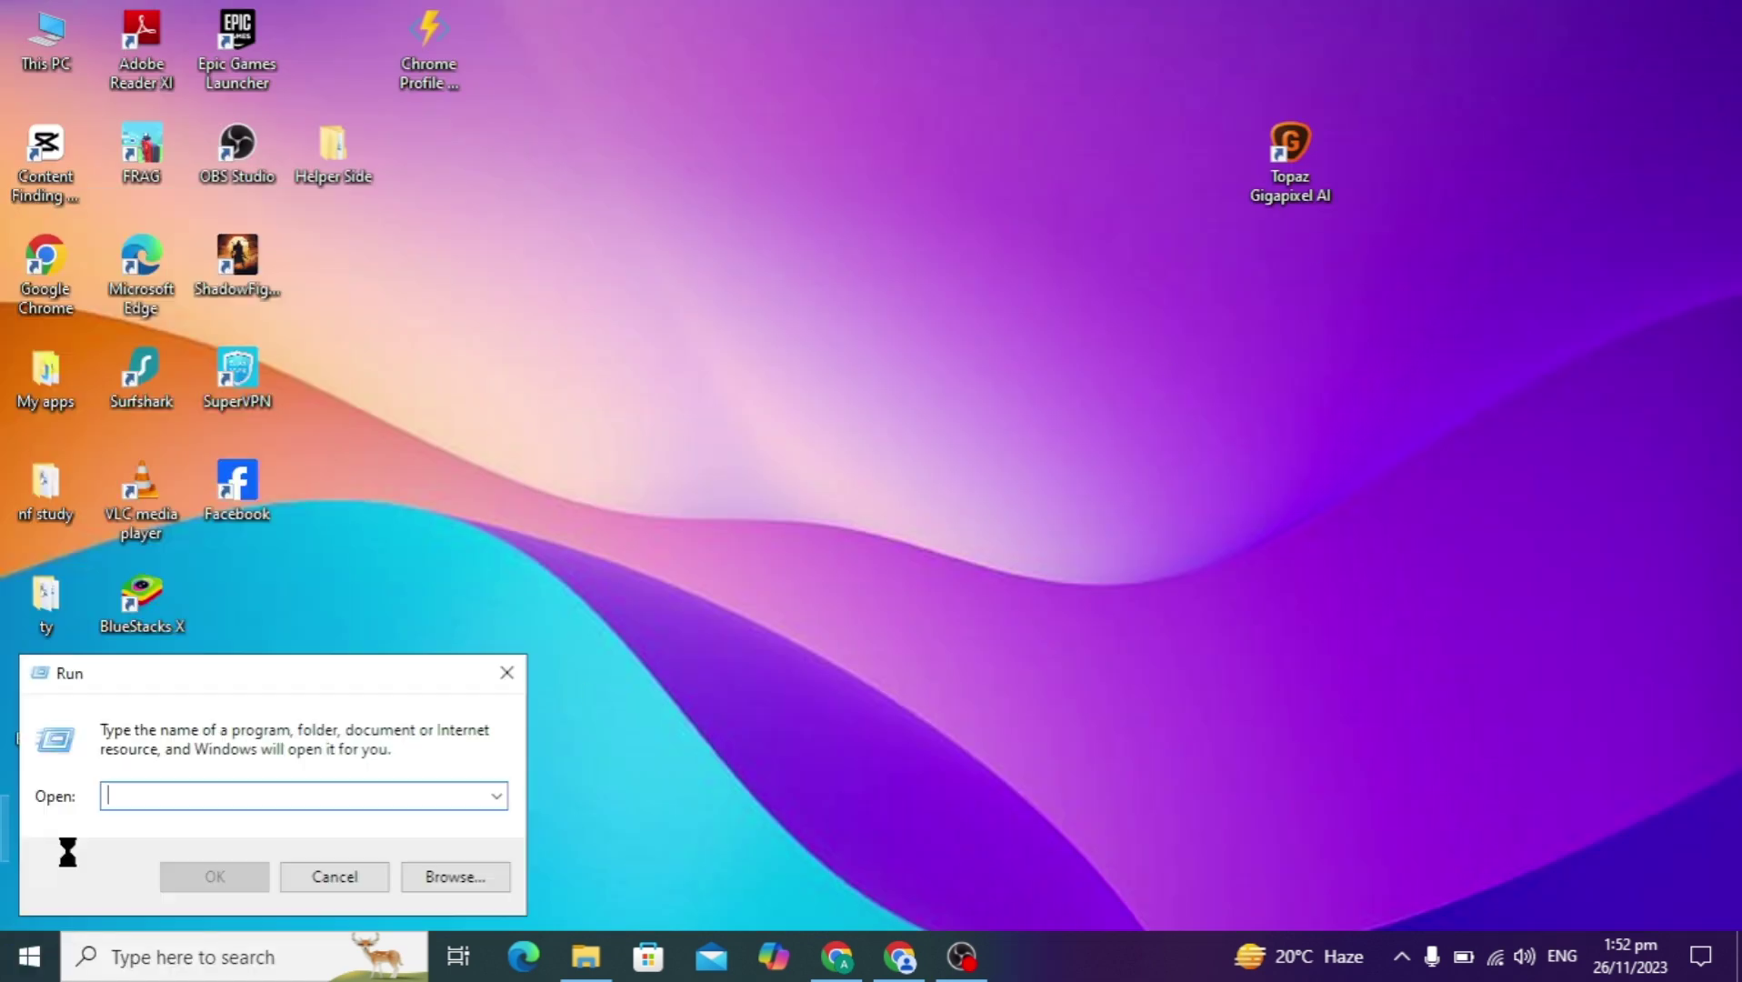
text(in)
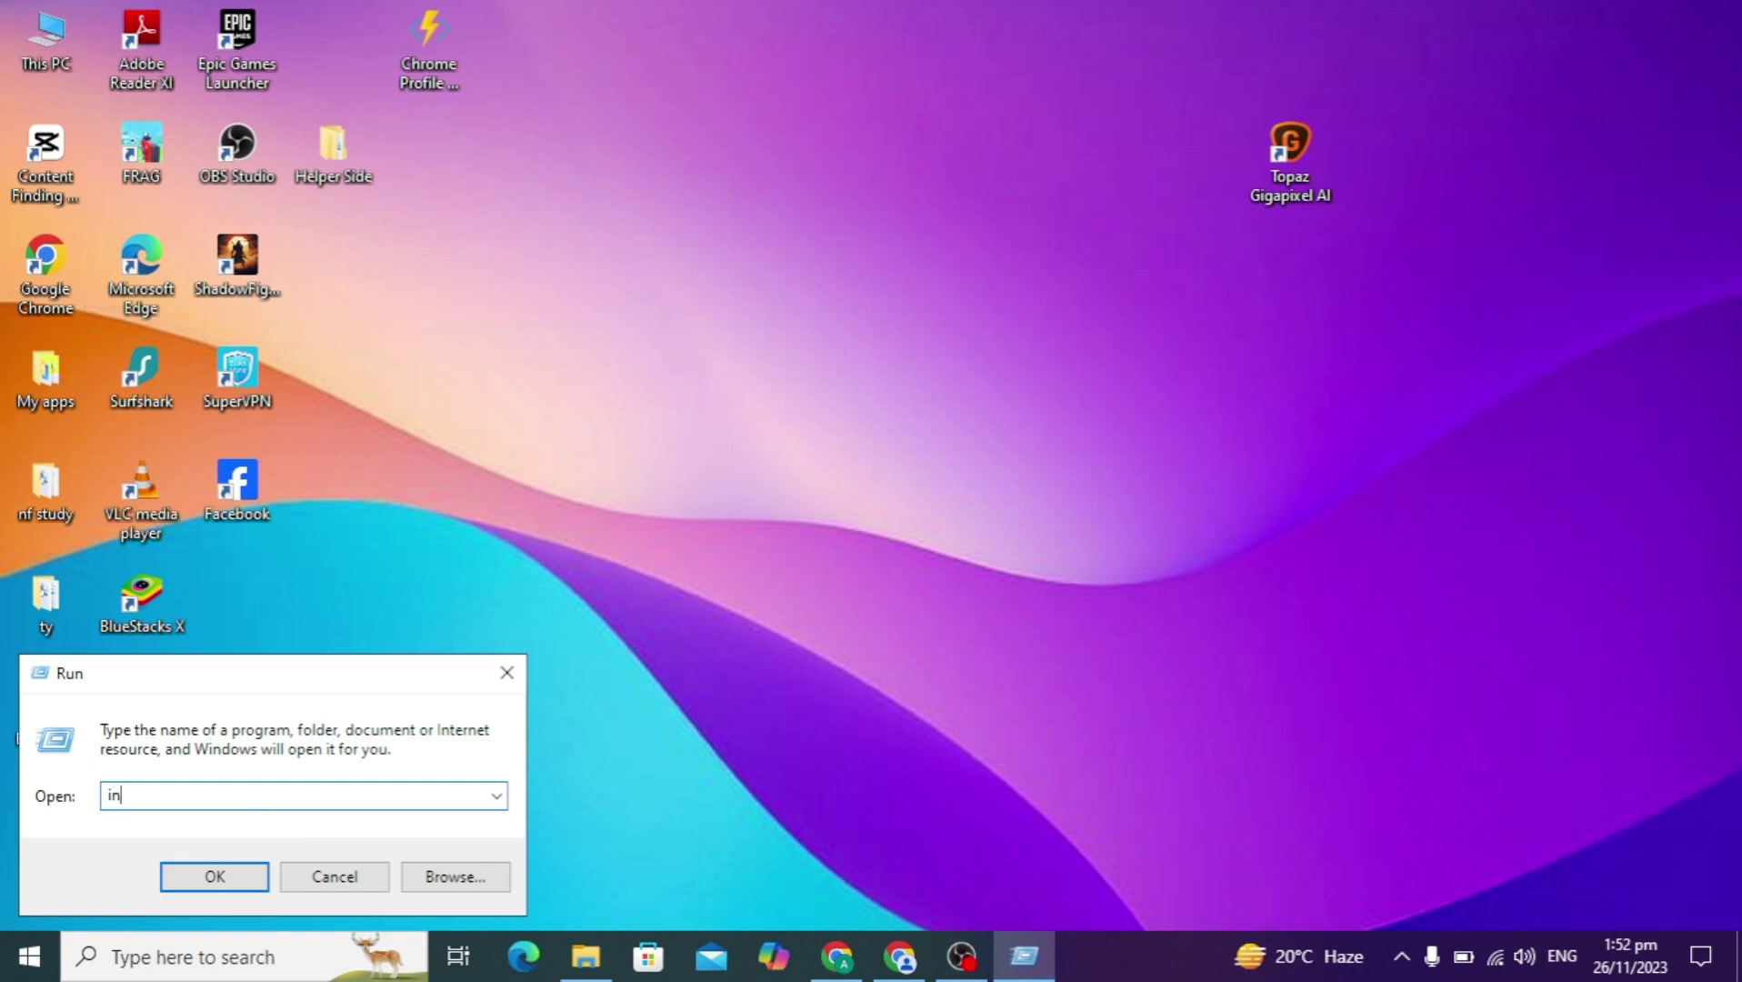
text(etcpl.cpl)
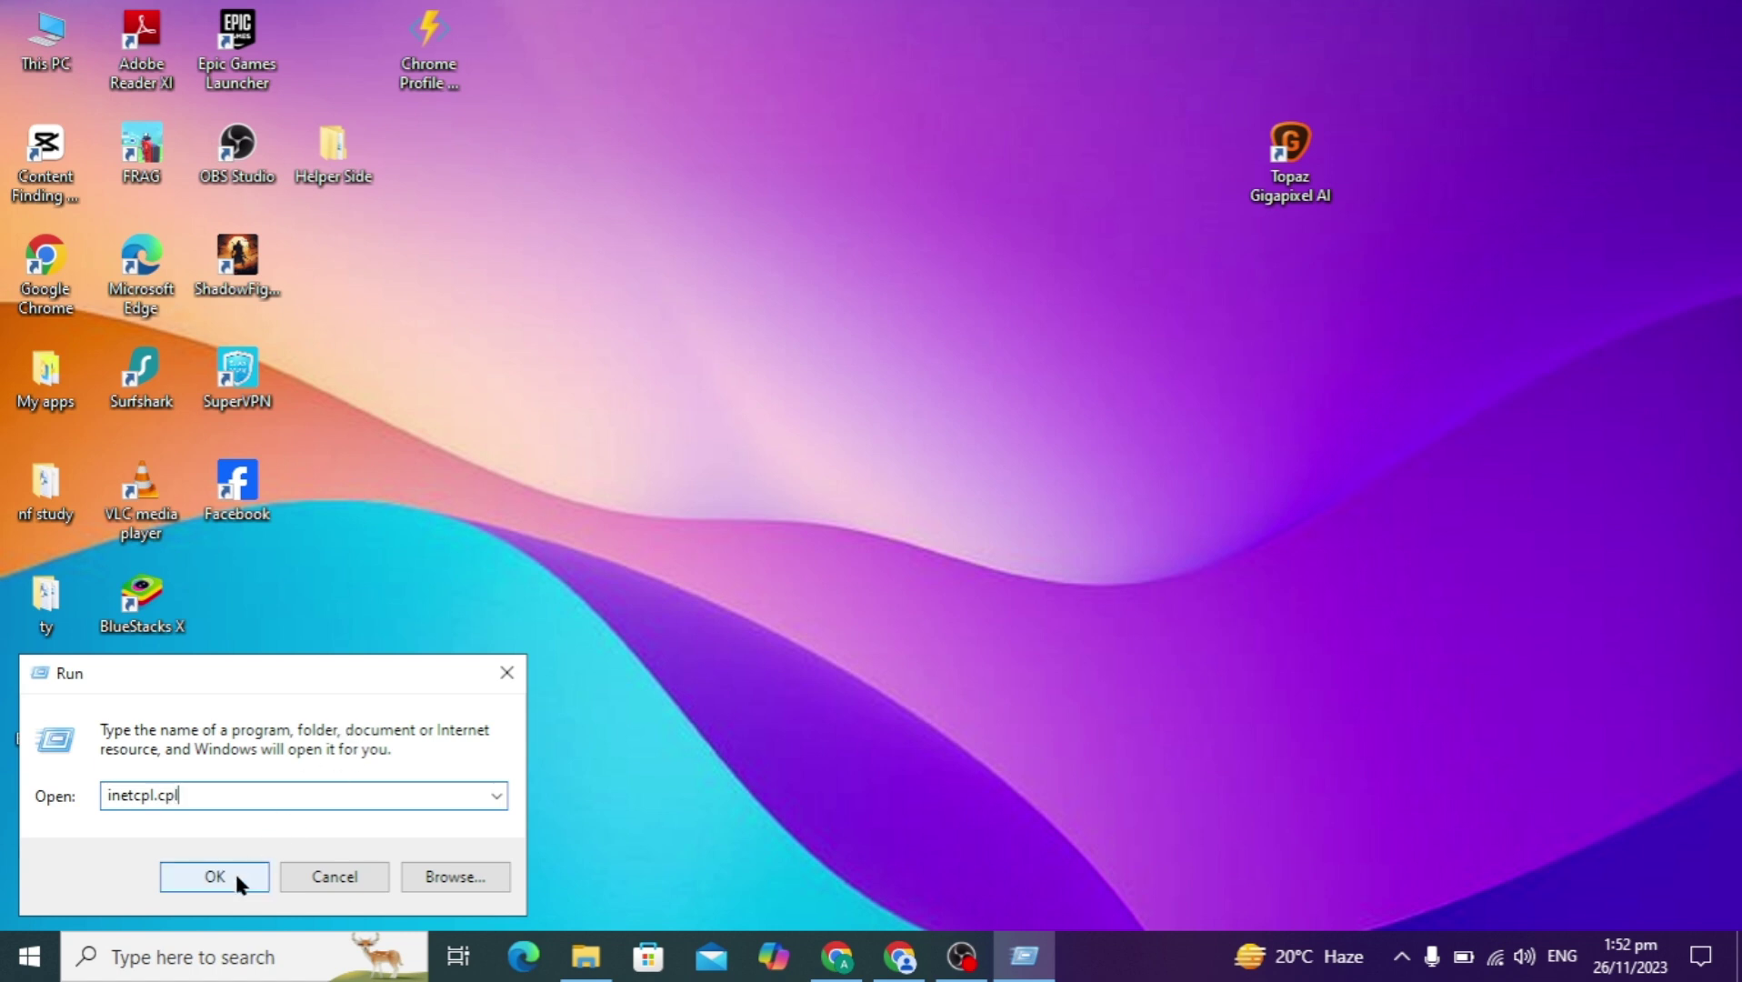
click(234, 870)
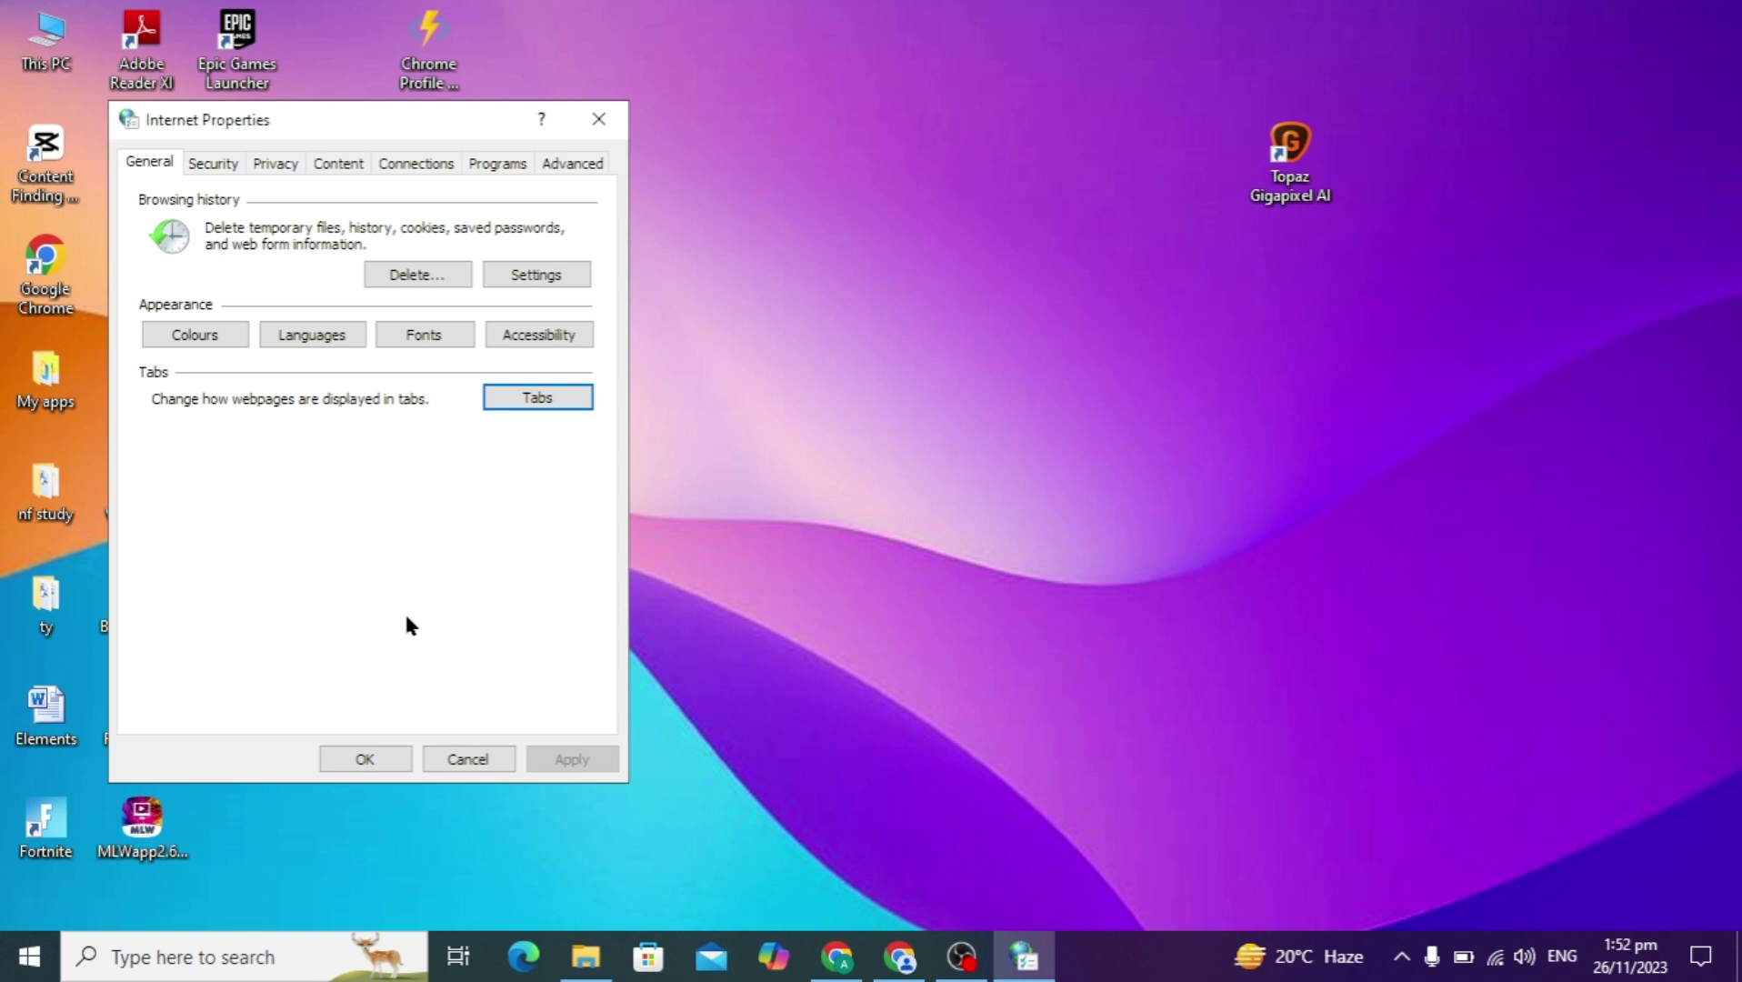
click(498, 171)
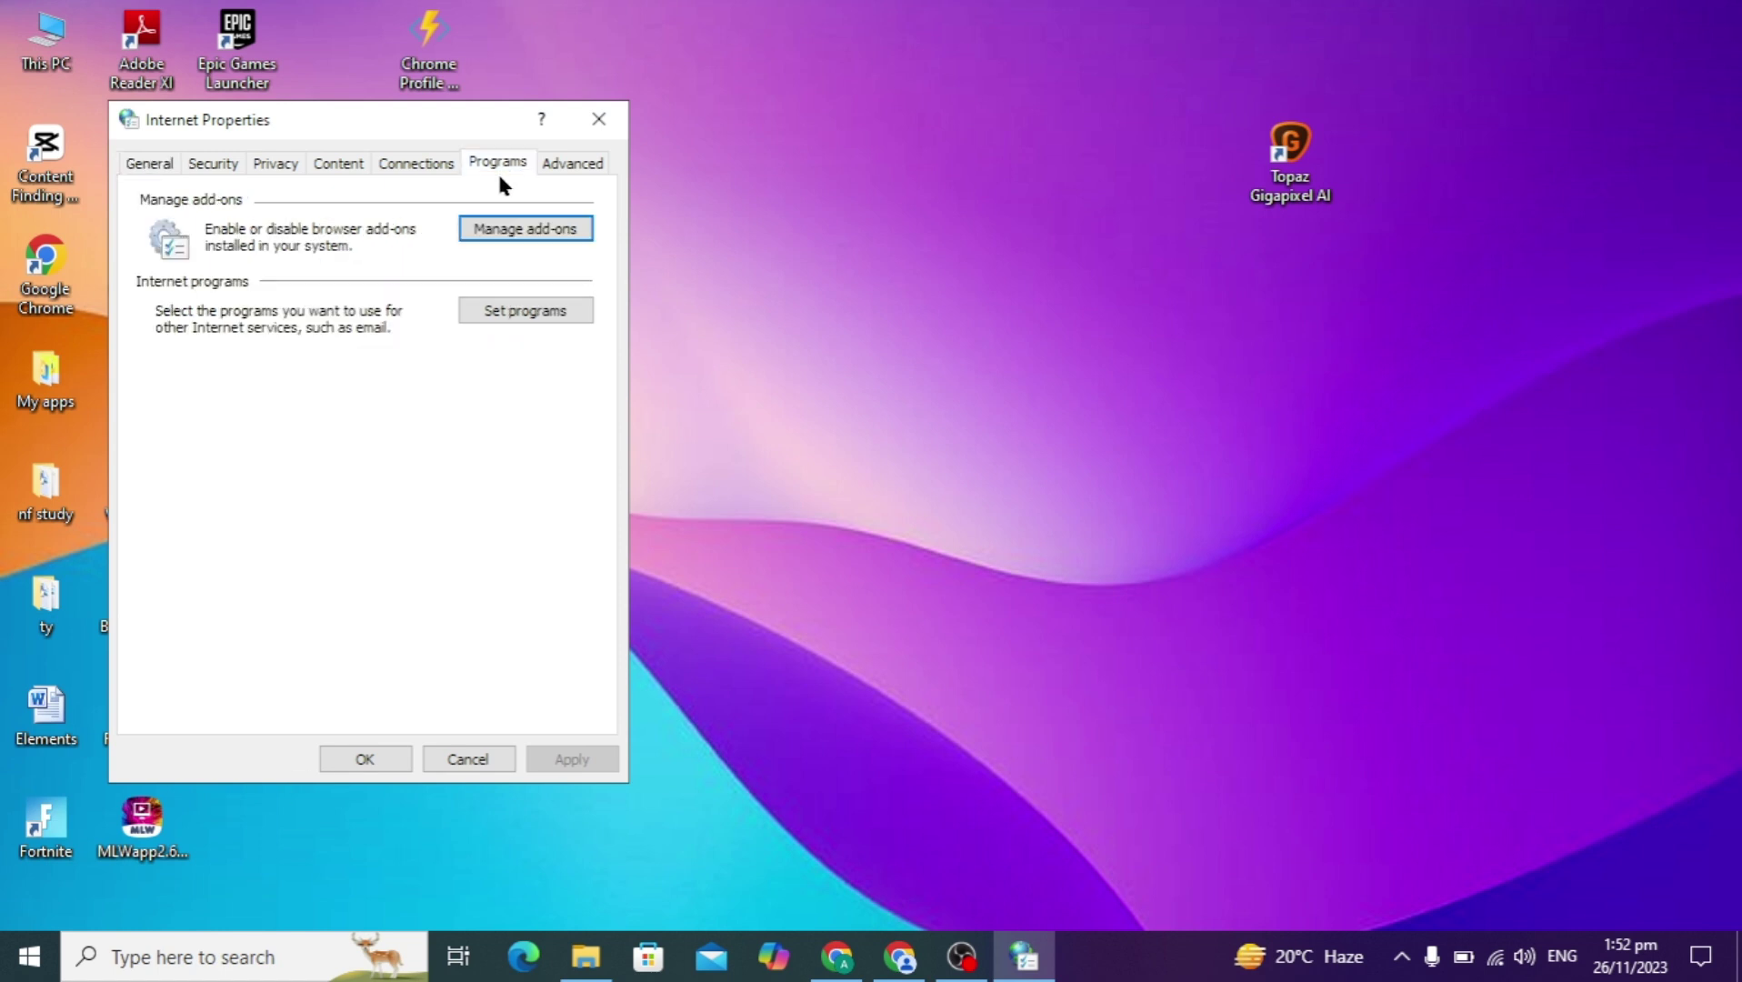
click(527, 235)
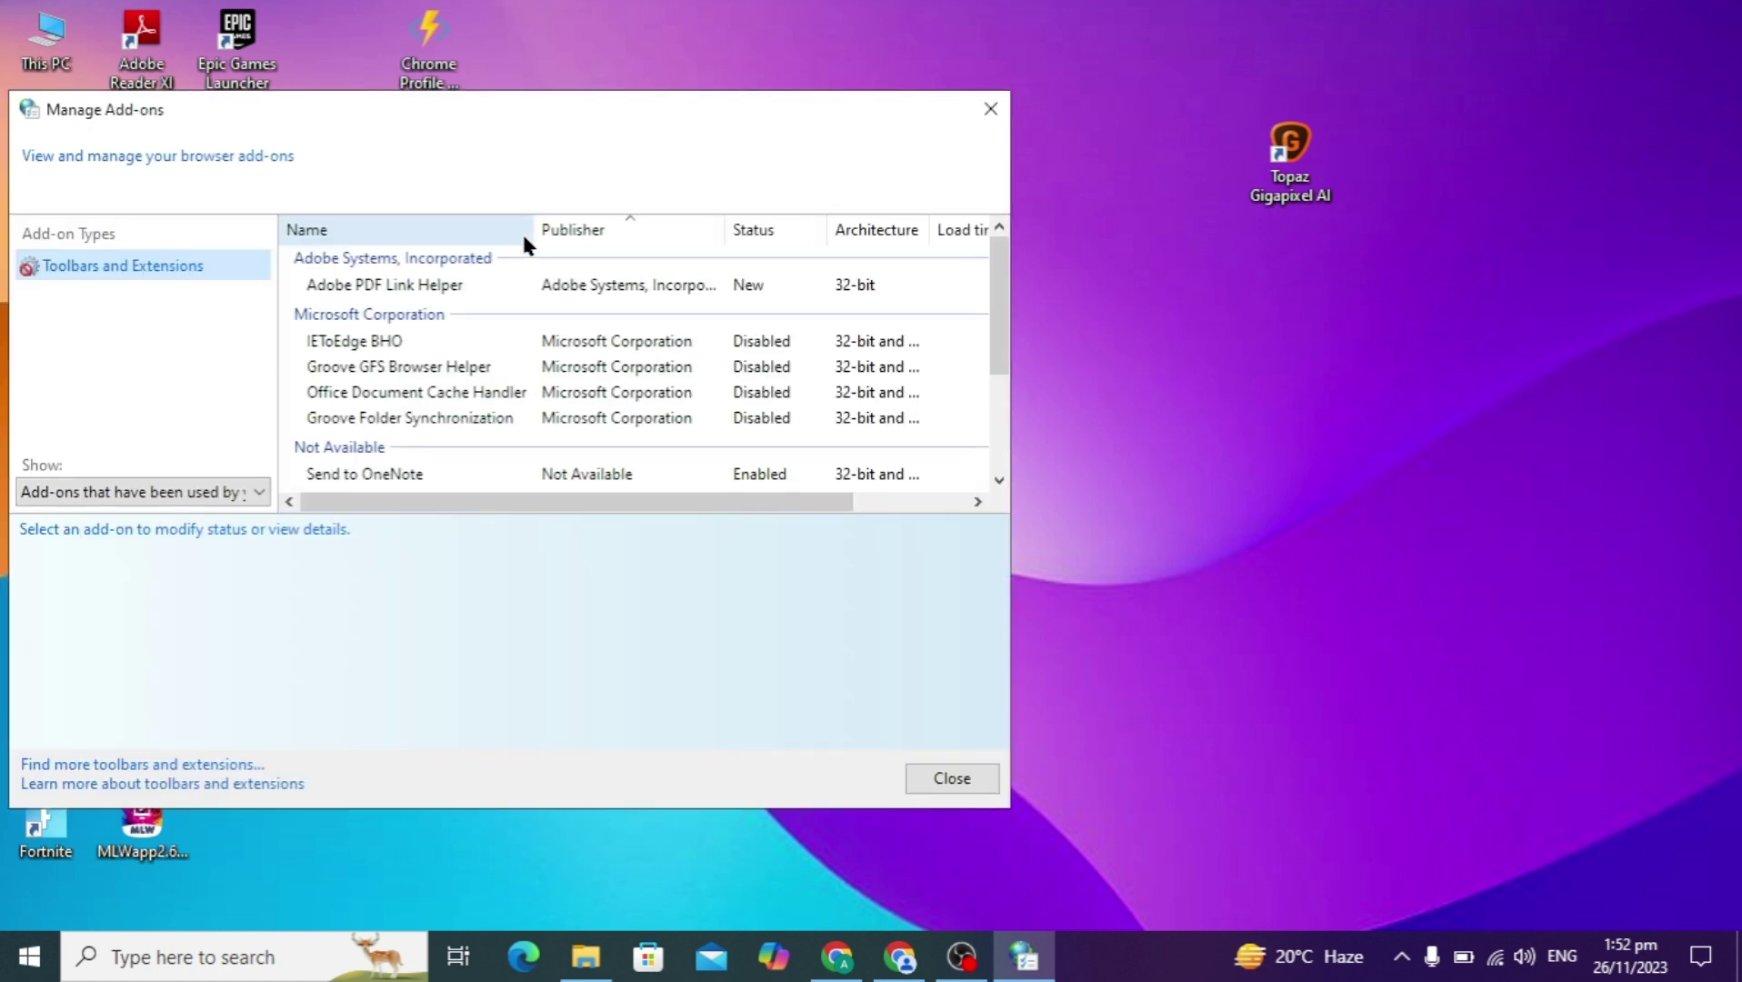
click(641, 347)
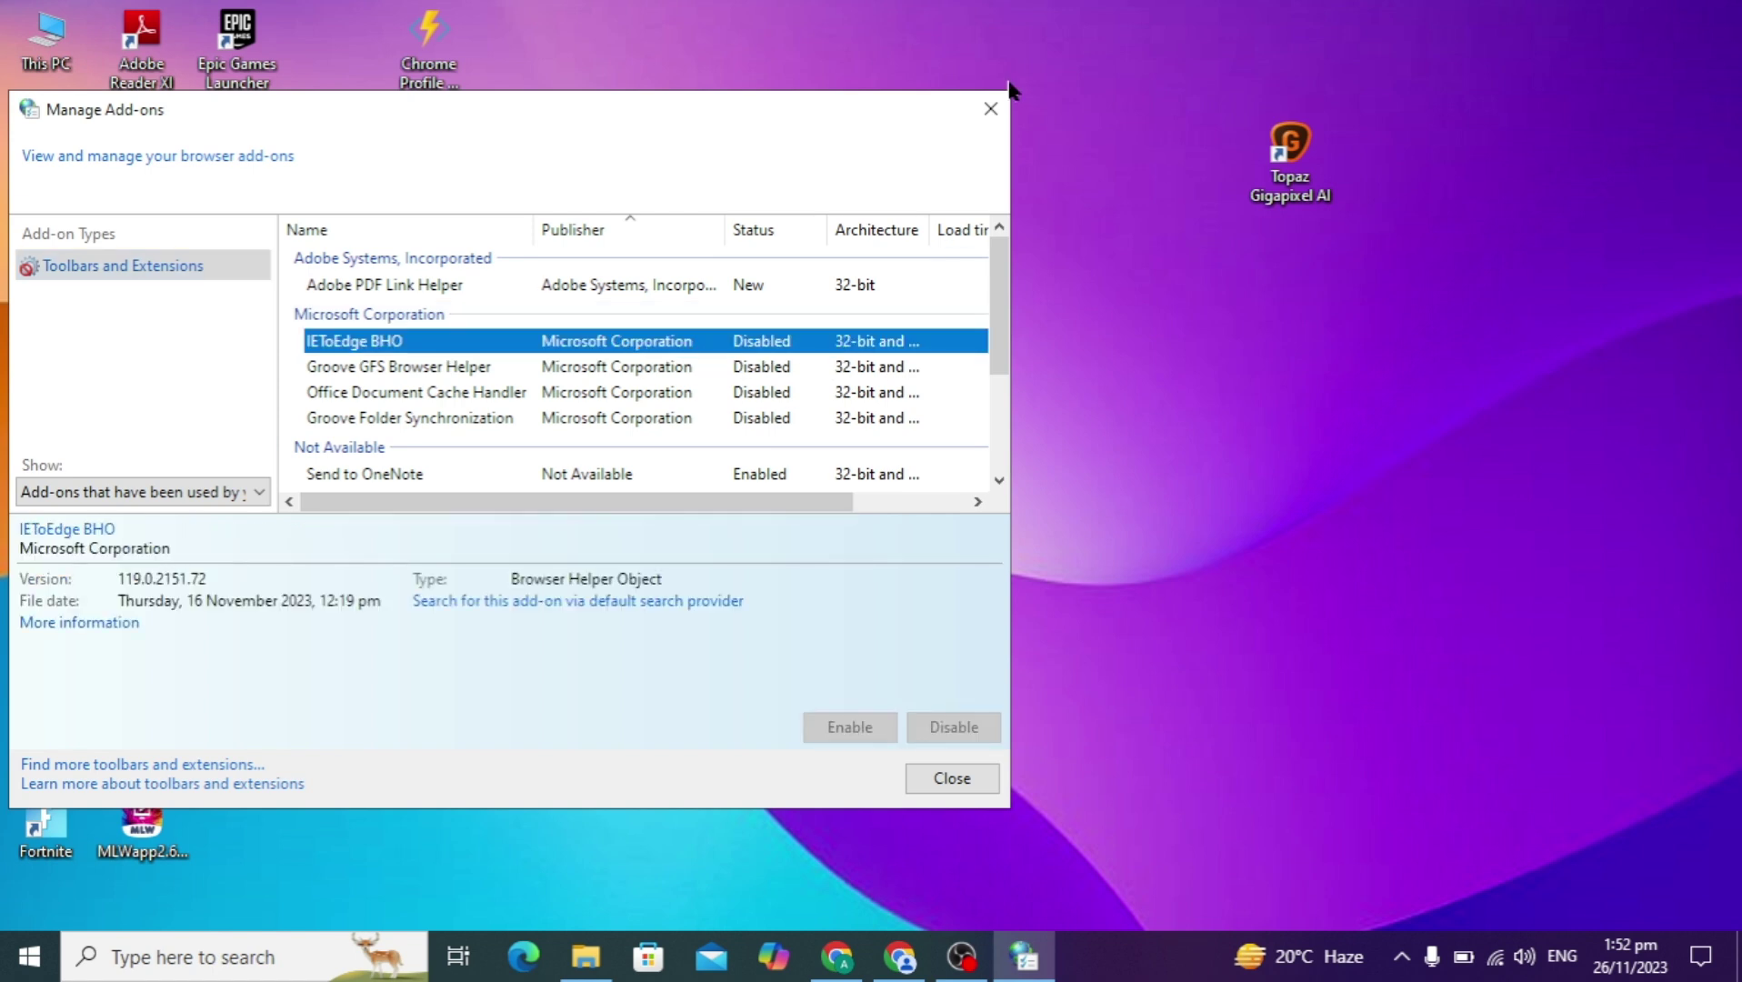
click(991, 108)
click(599, 119)
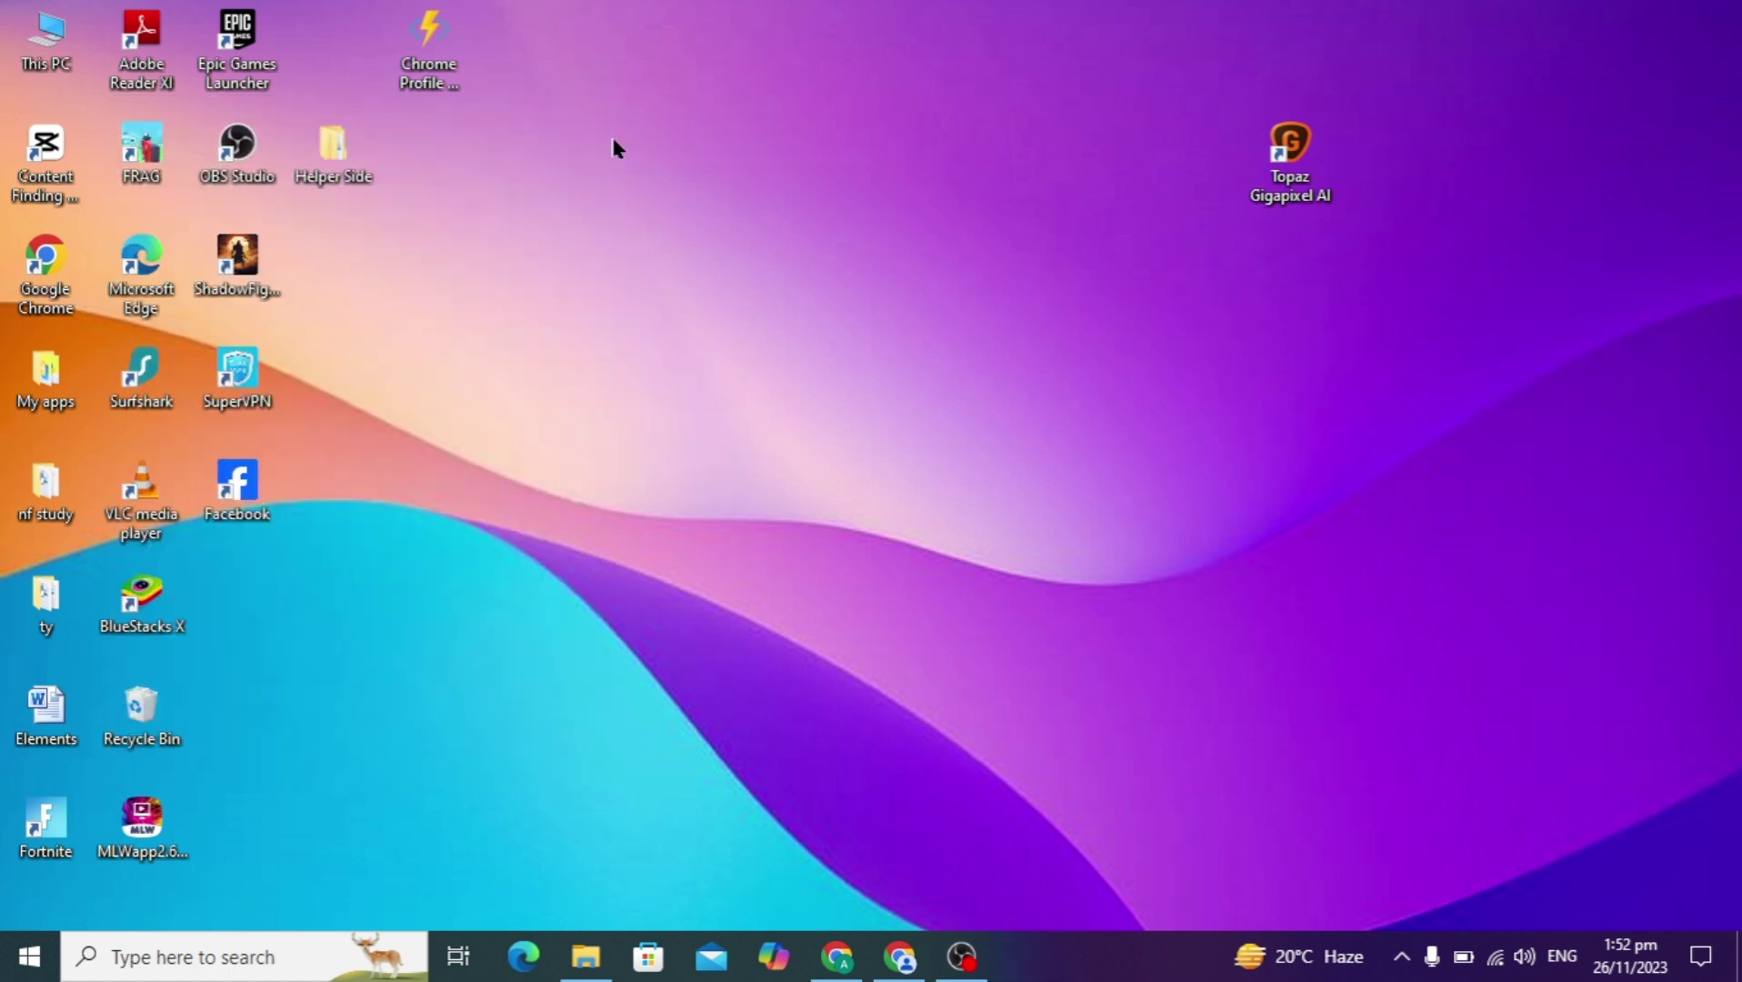
click(221, 968)
text(in)
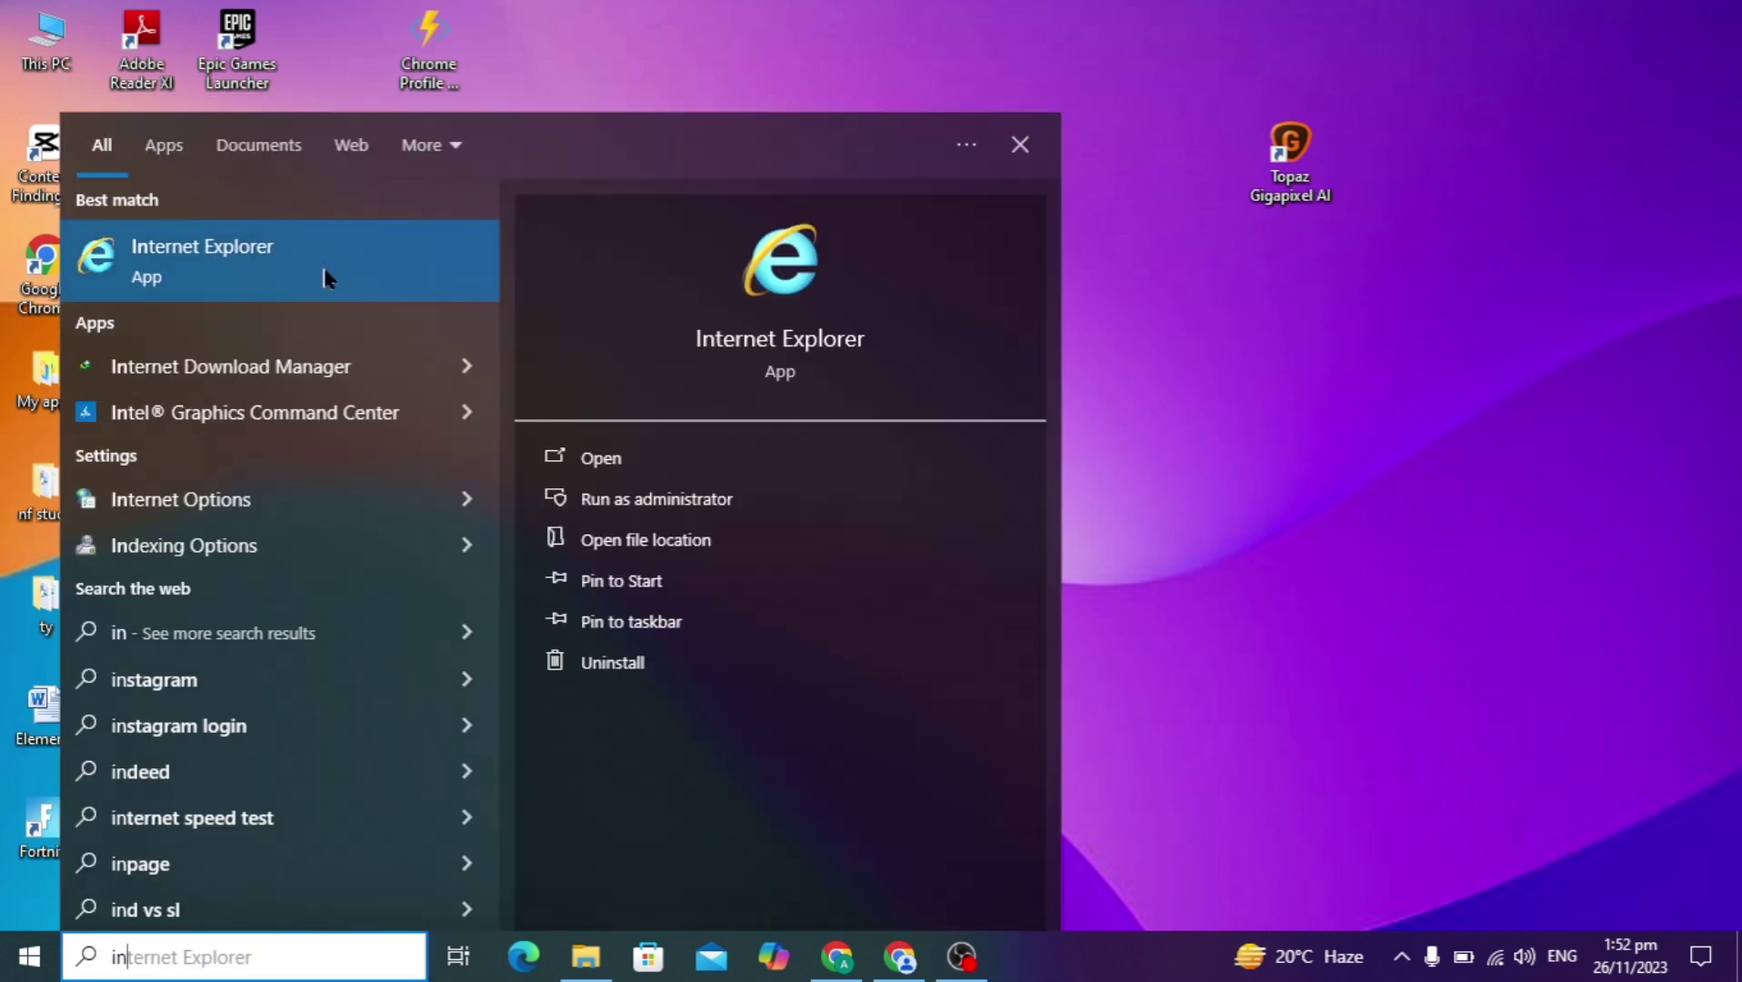
click(324, 276)
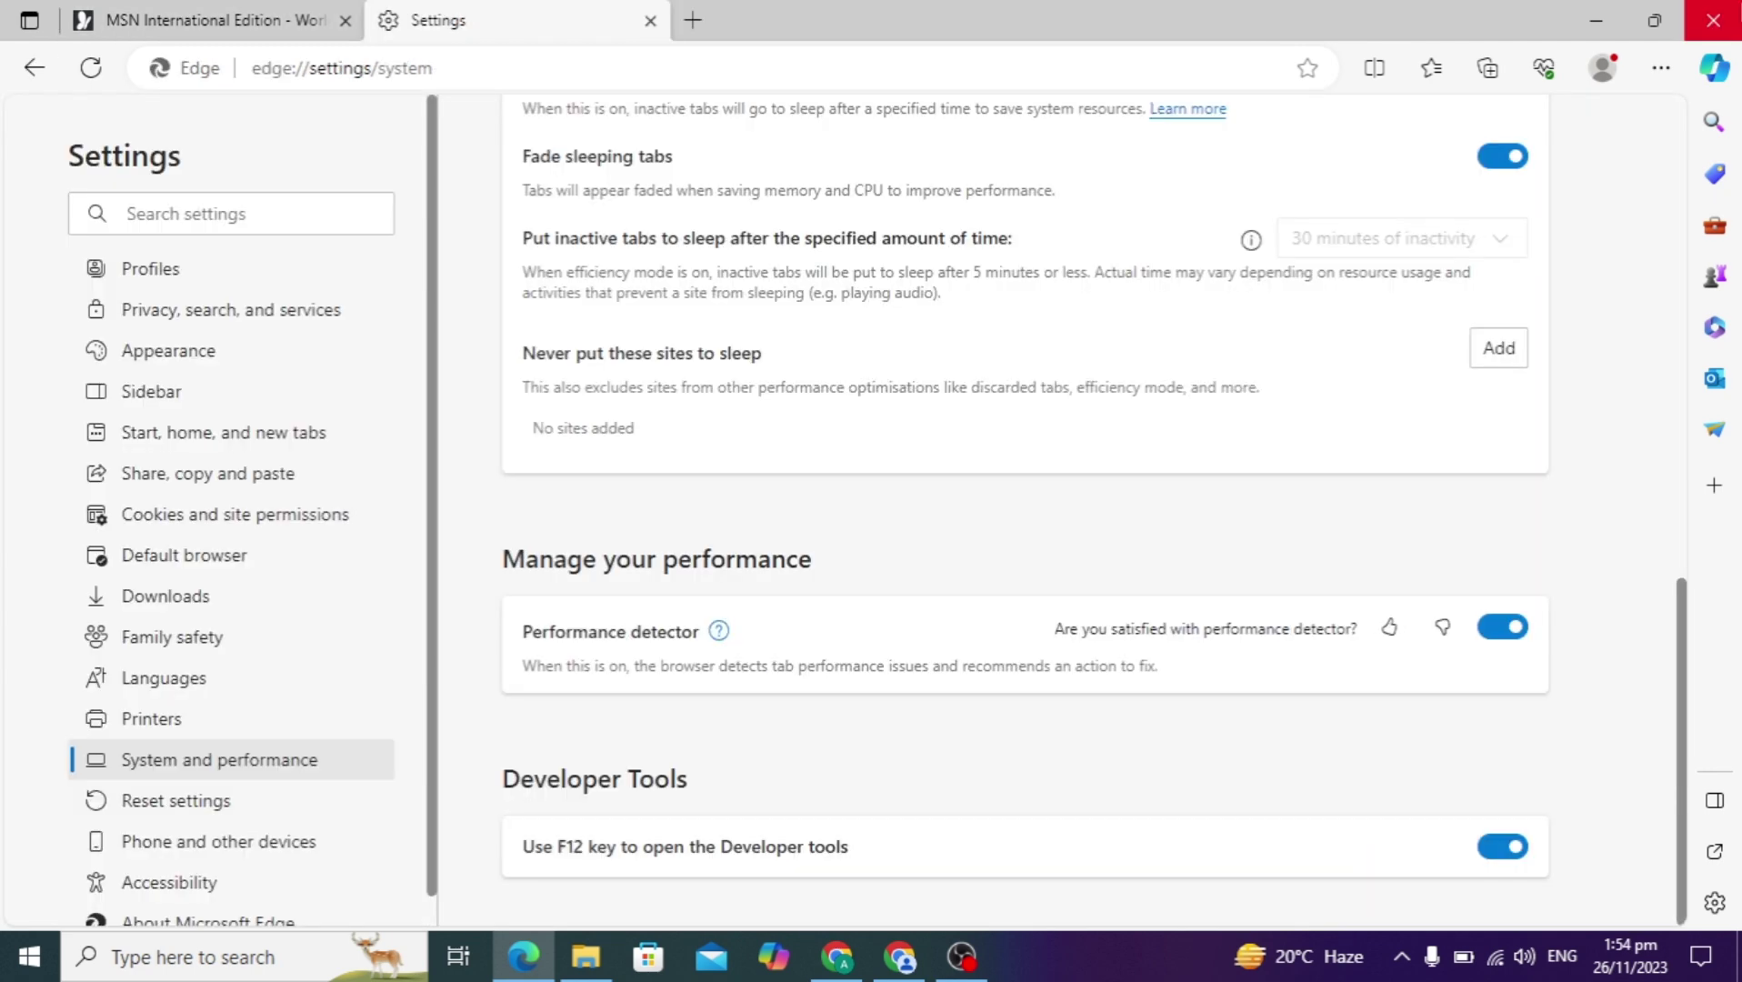
click(1712, 20)
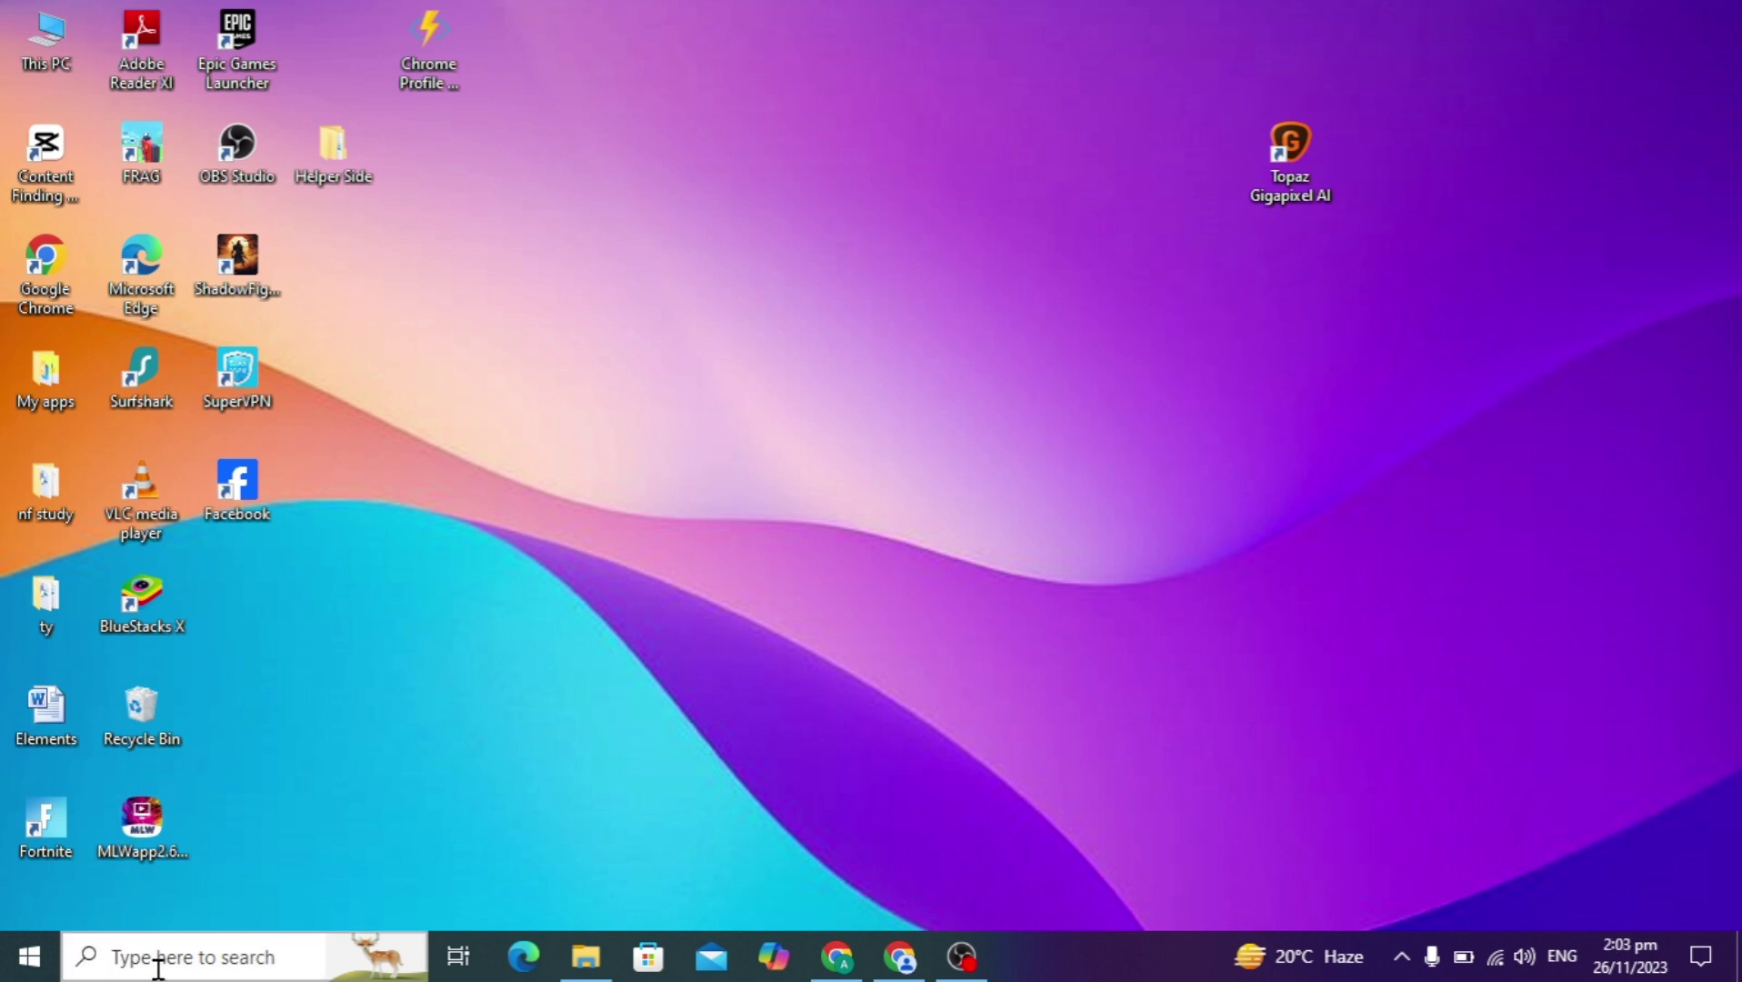
Create a new desktop text document and paste CreateObject("InternetExplorer.Application").Visible=true into it
right_click(601, 646)
mouse_move(706, 579)
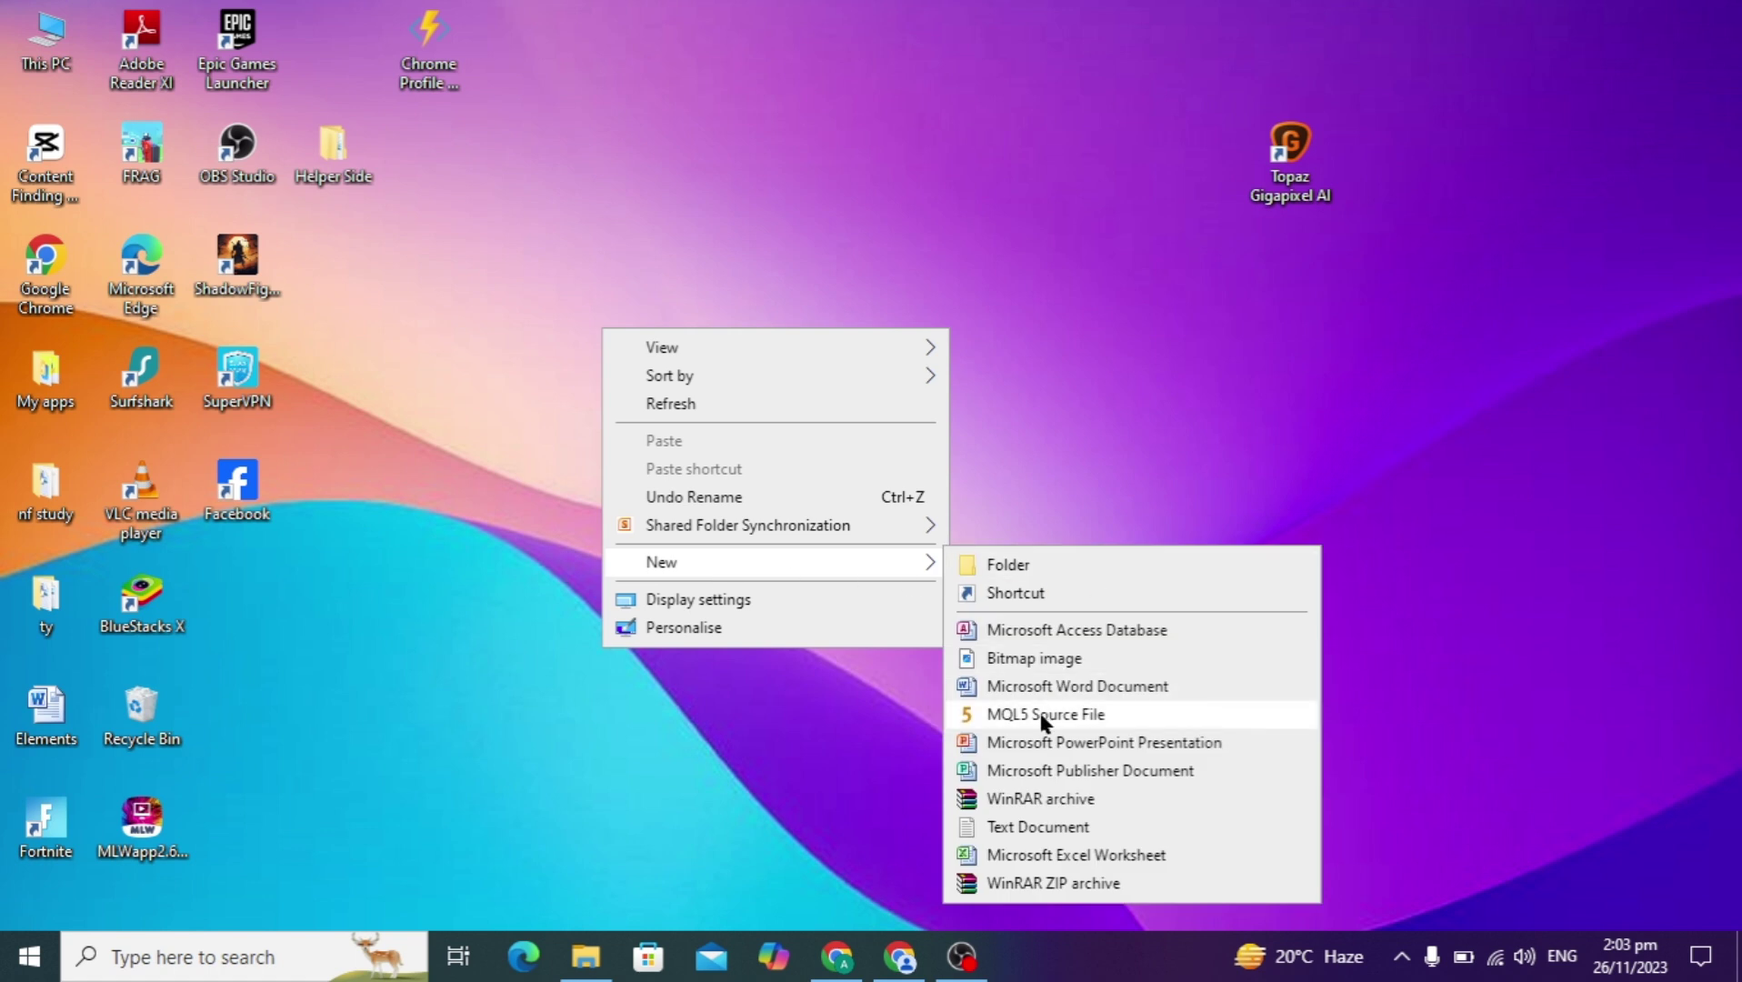
click(1045, 827)
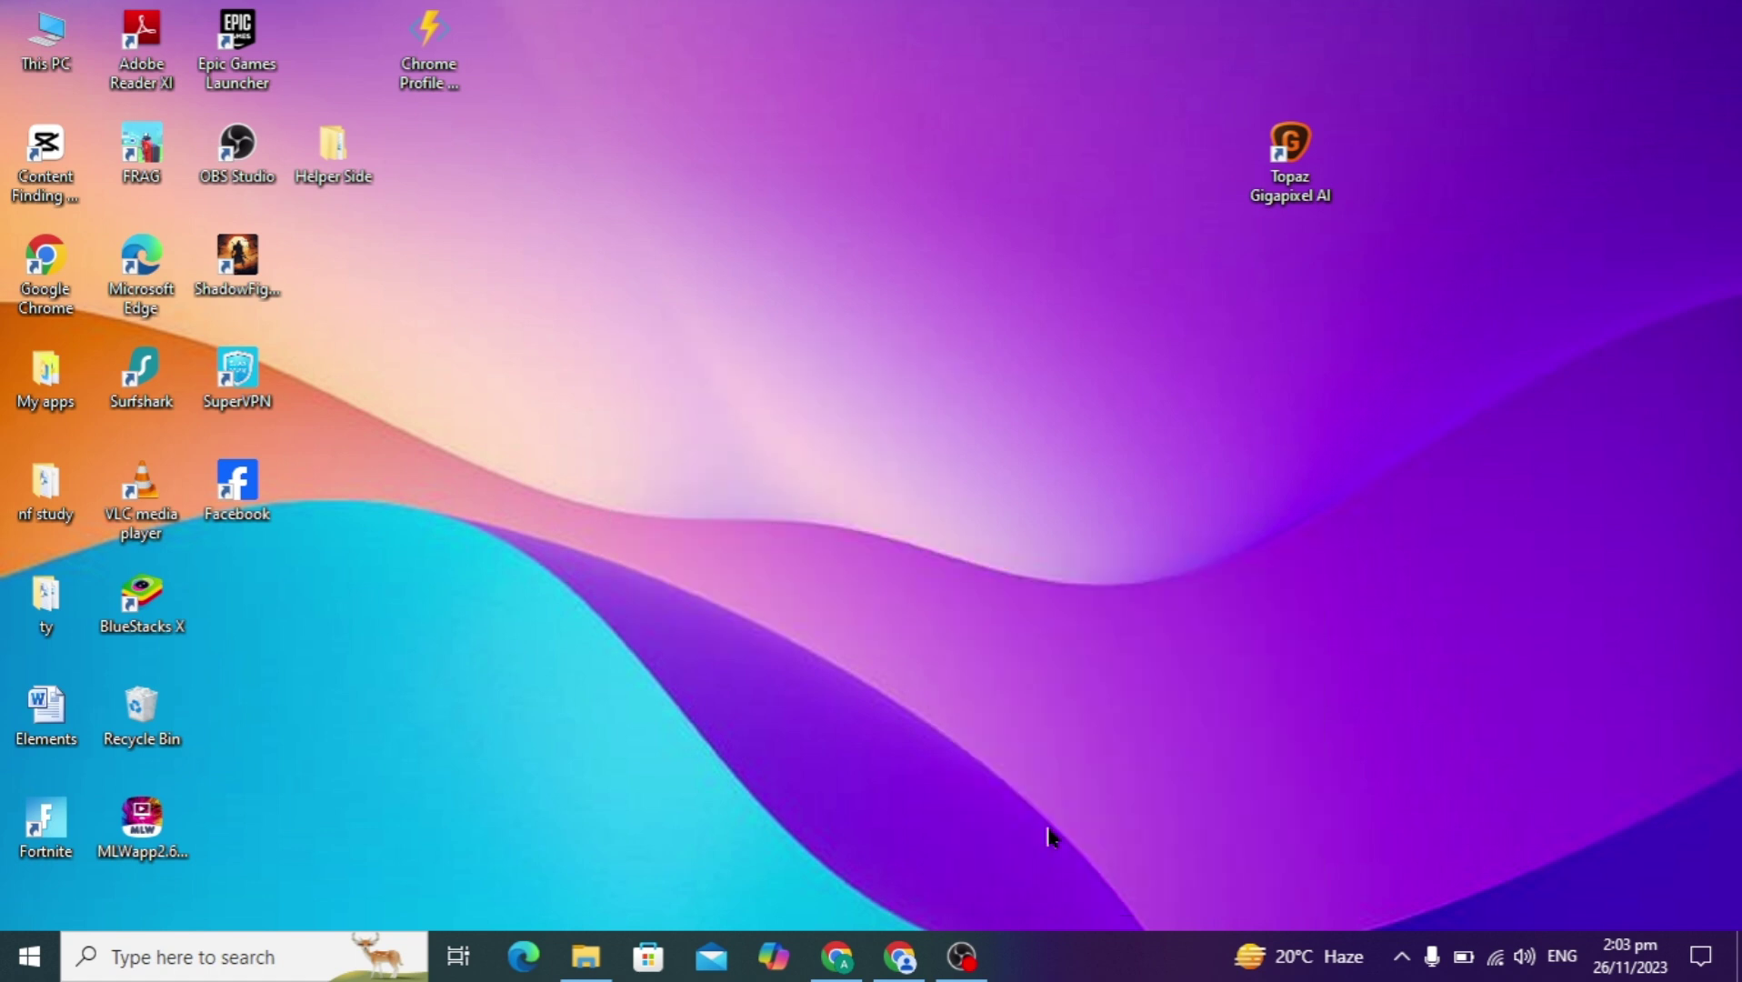
click(895, 682)
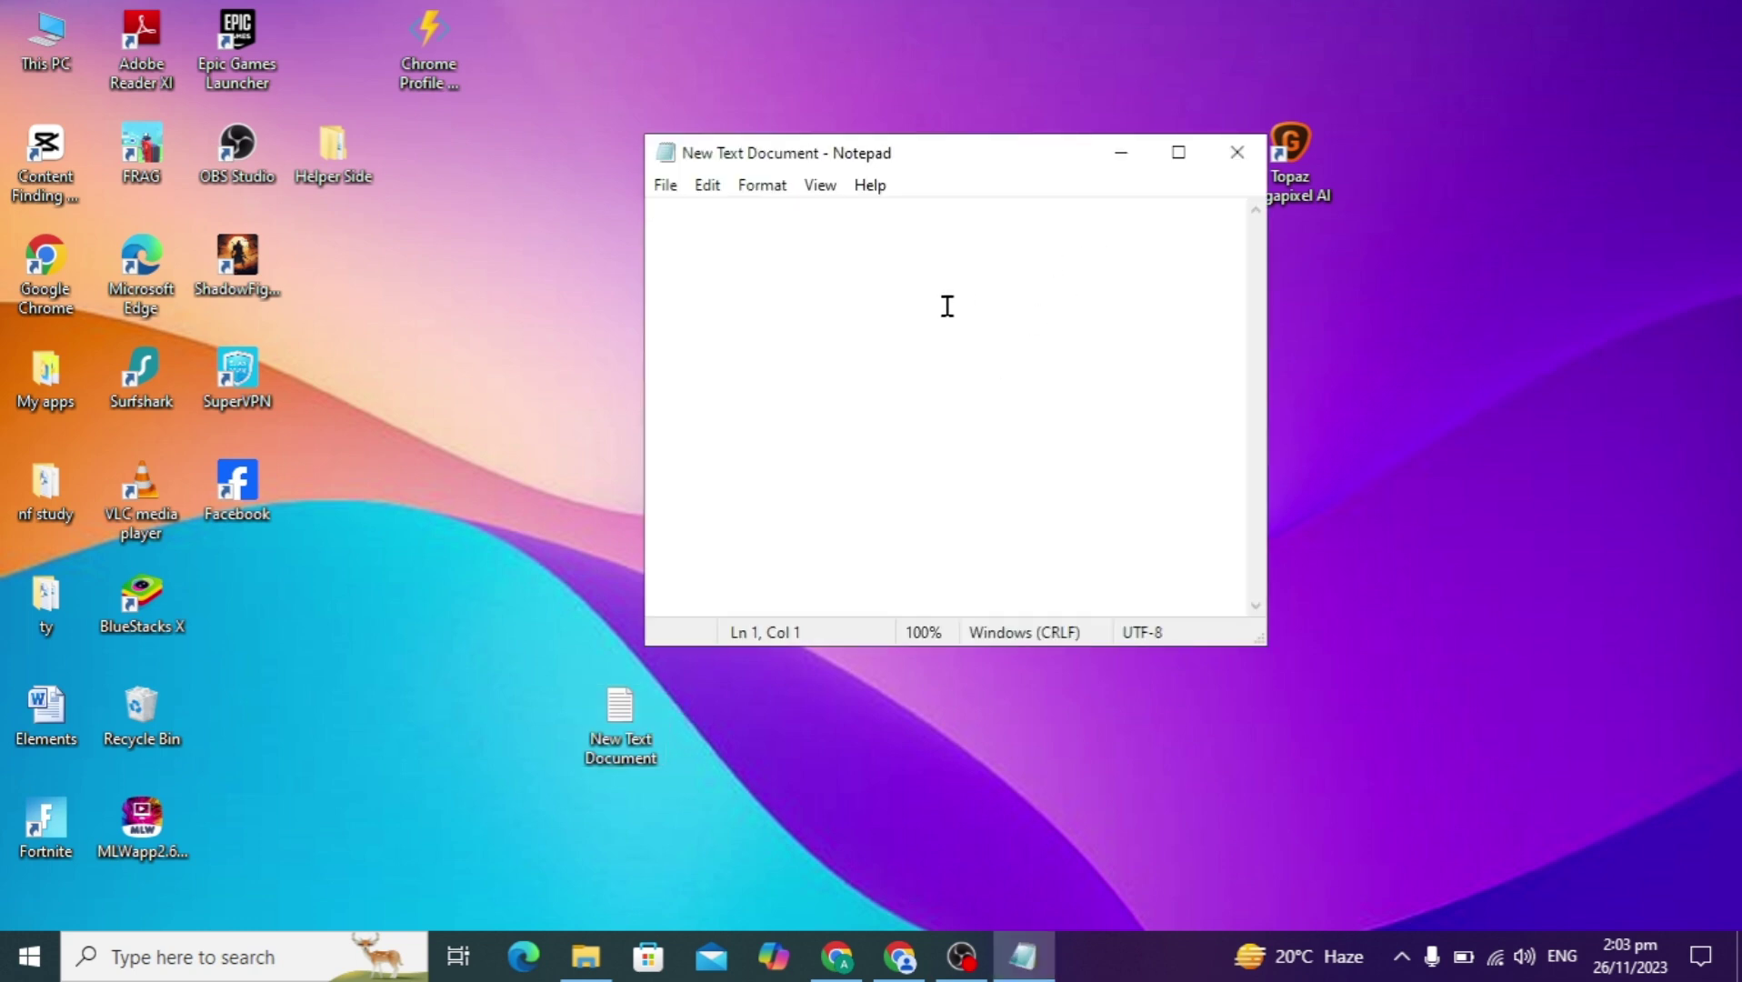
text(CreateObject("InternetExplorer.Application").Visible=true)
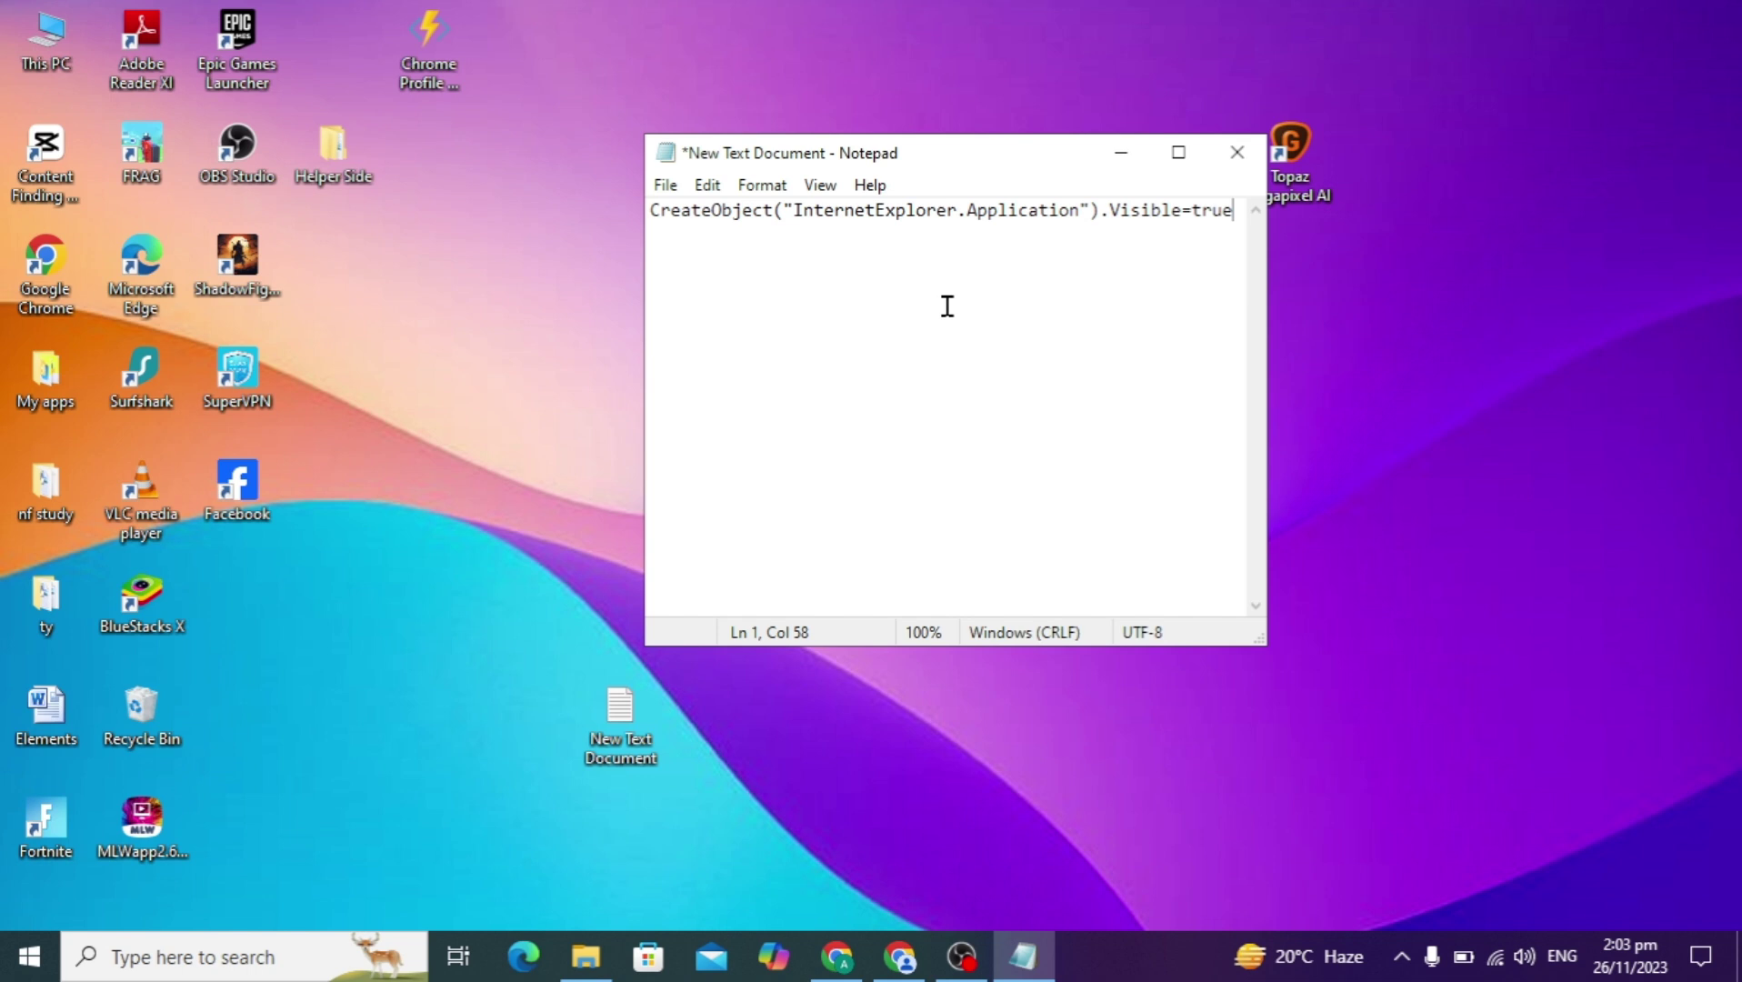
drag(1240, 222, 560, 218)
click(834, 235)
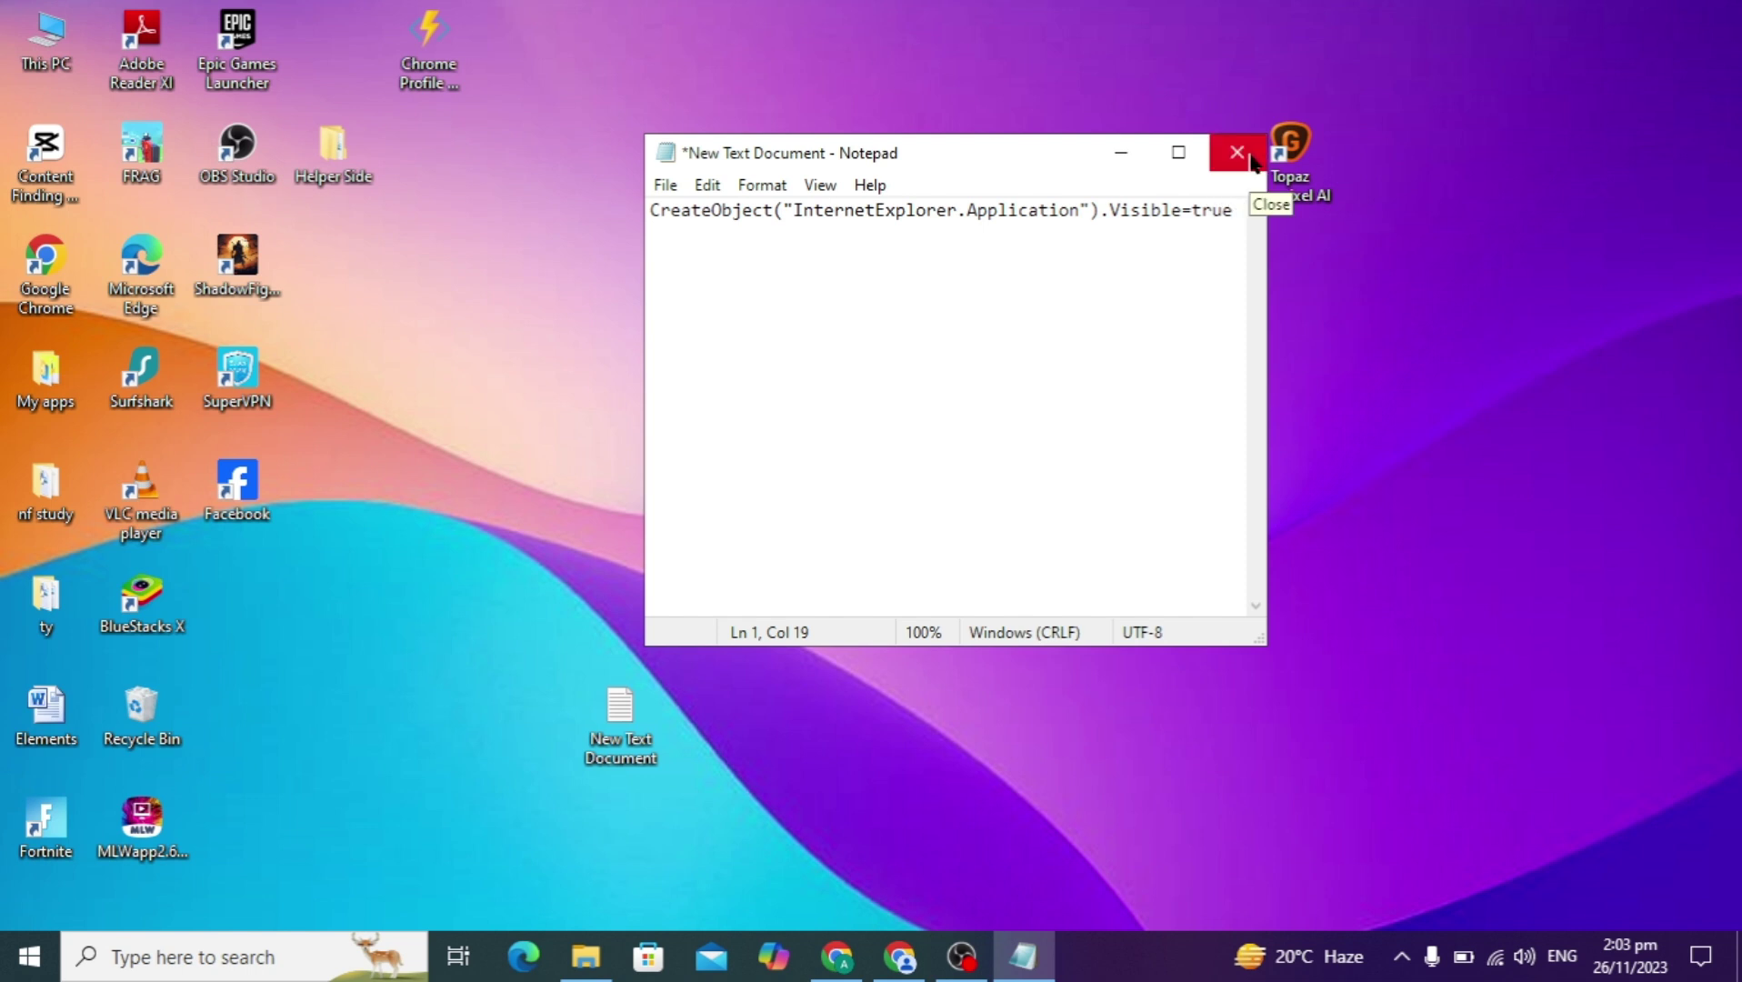
click(664, 186)
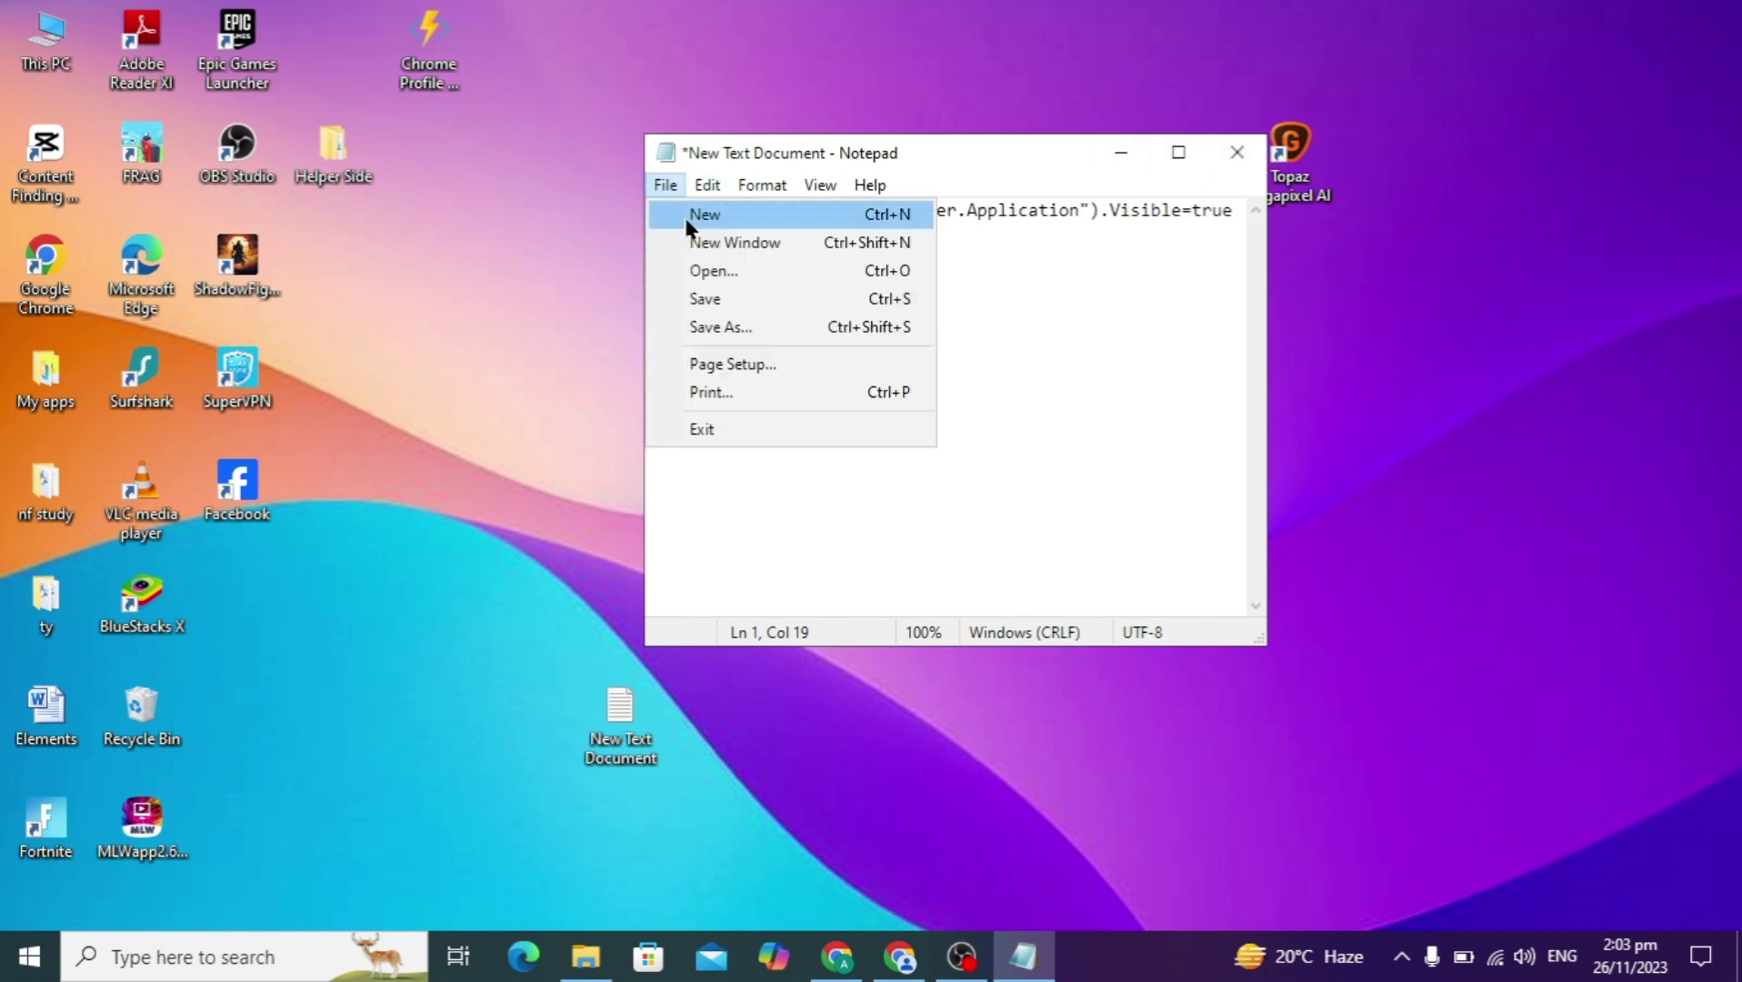
Save the script as 'internet explorer.vbs' with type All Files, then close Notepad
click(751, 334)
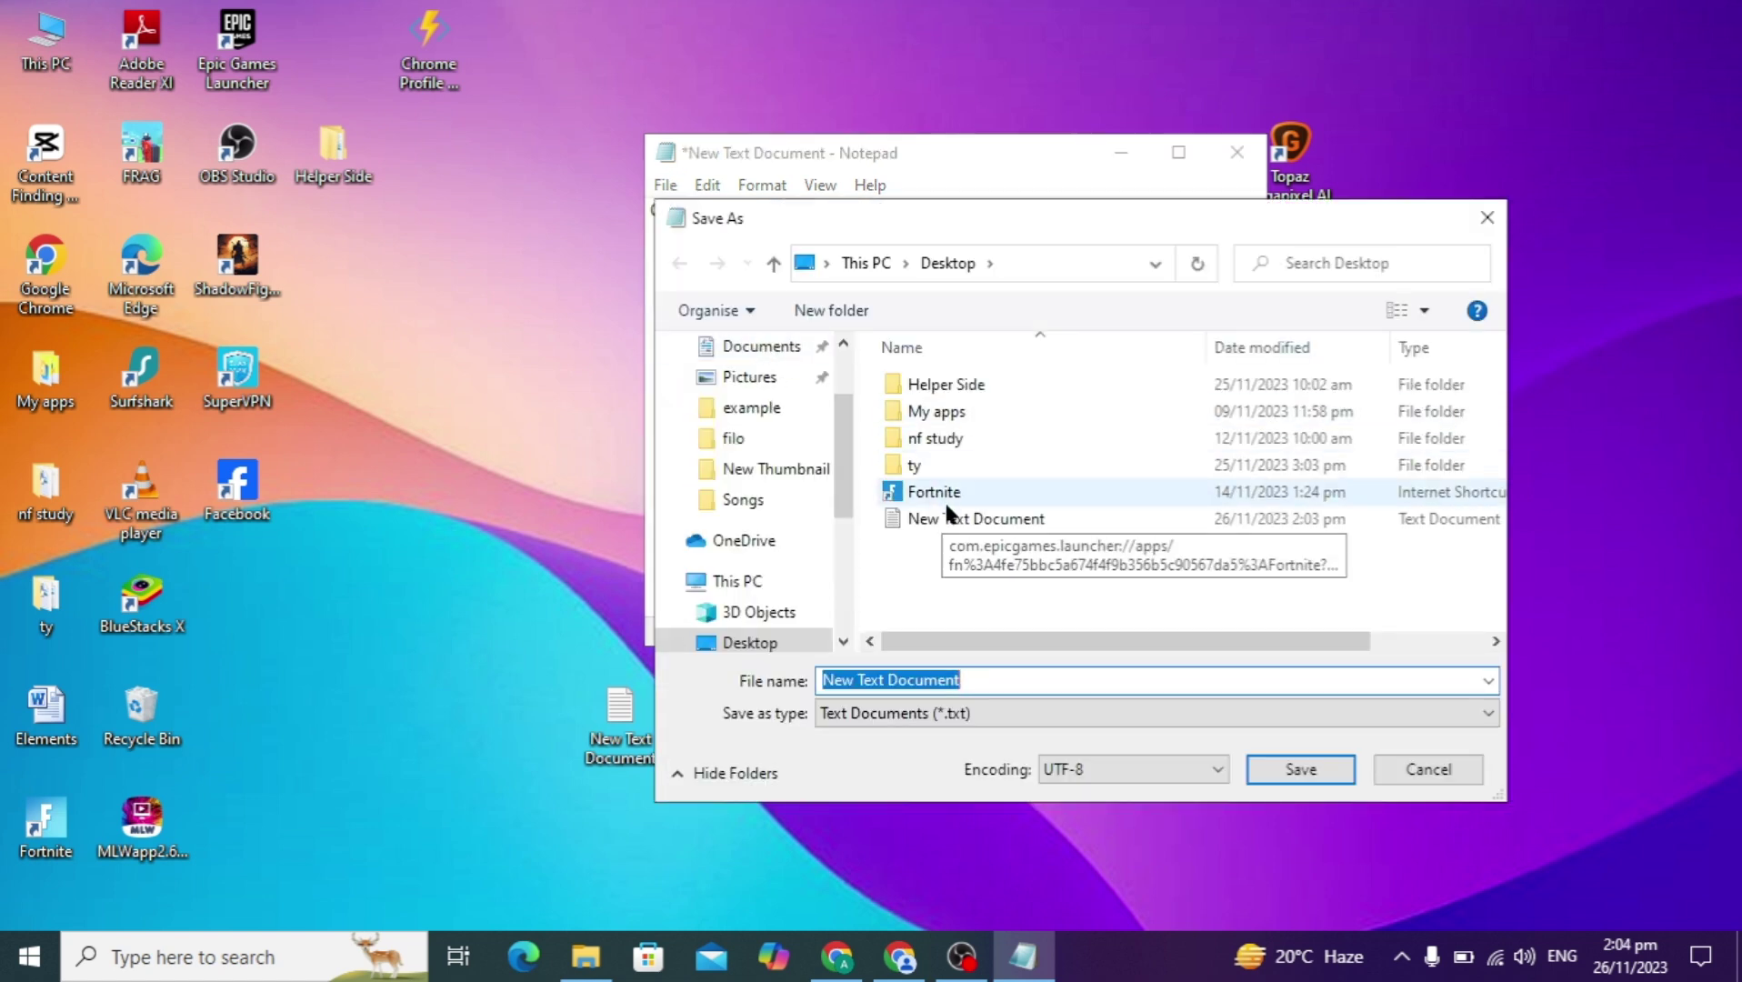
click(1189, 677)
text(i)
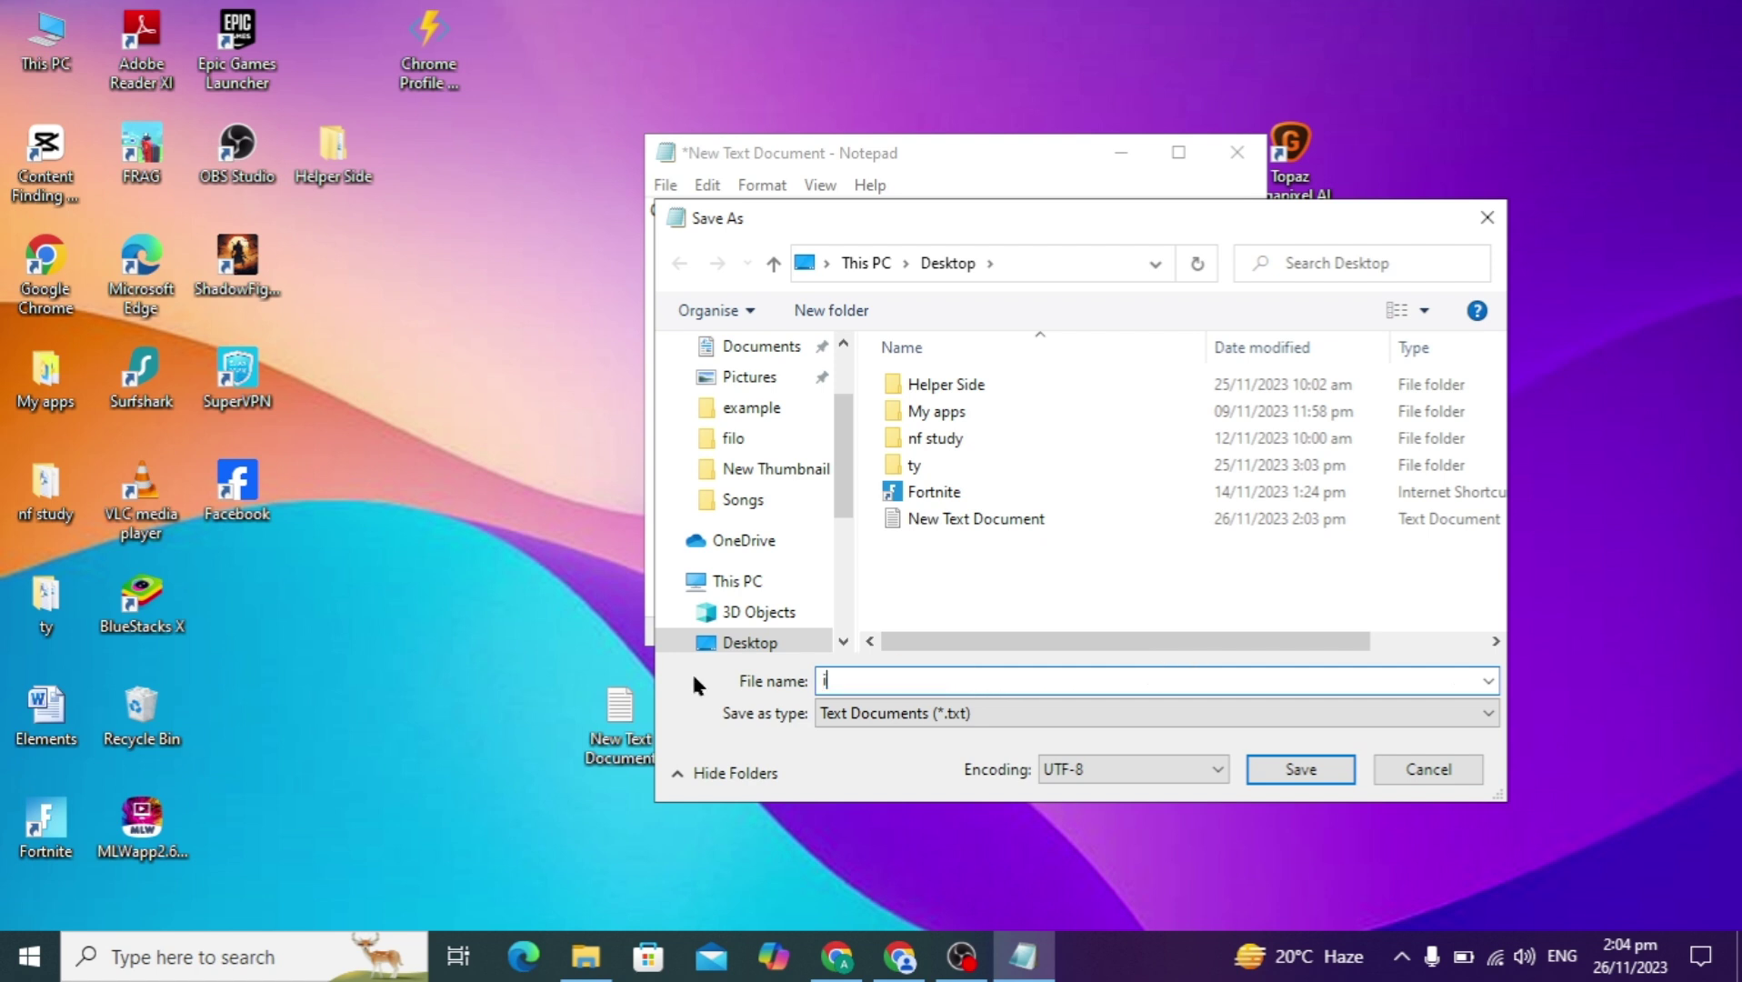
text(nternet explorer.vbs)
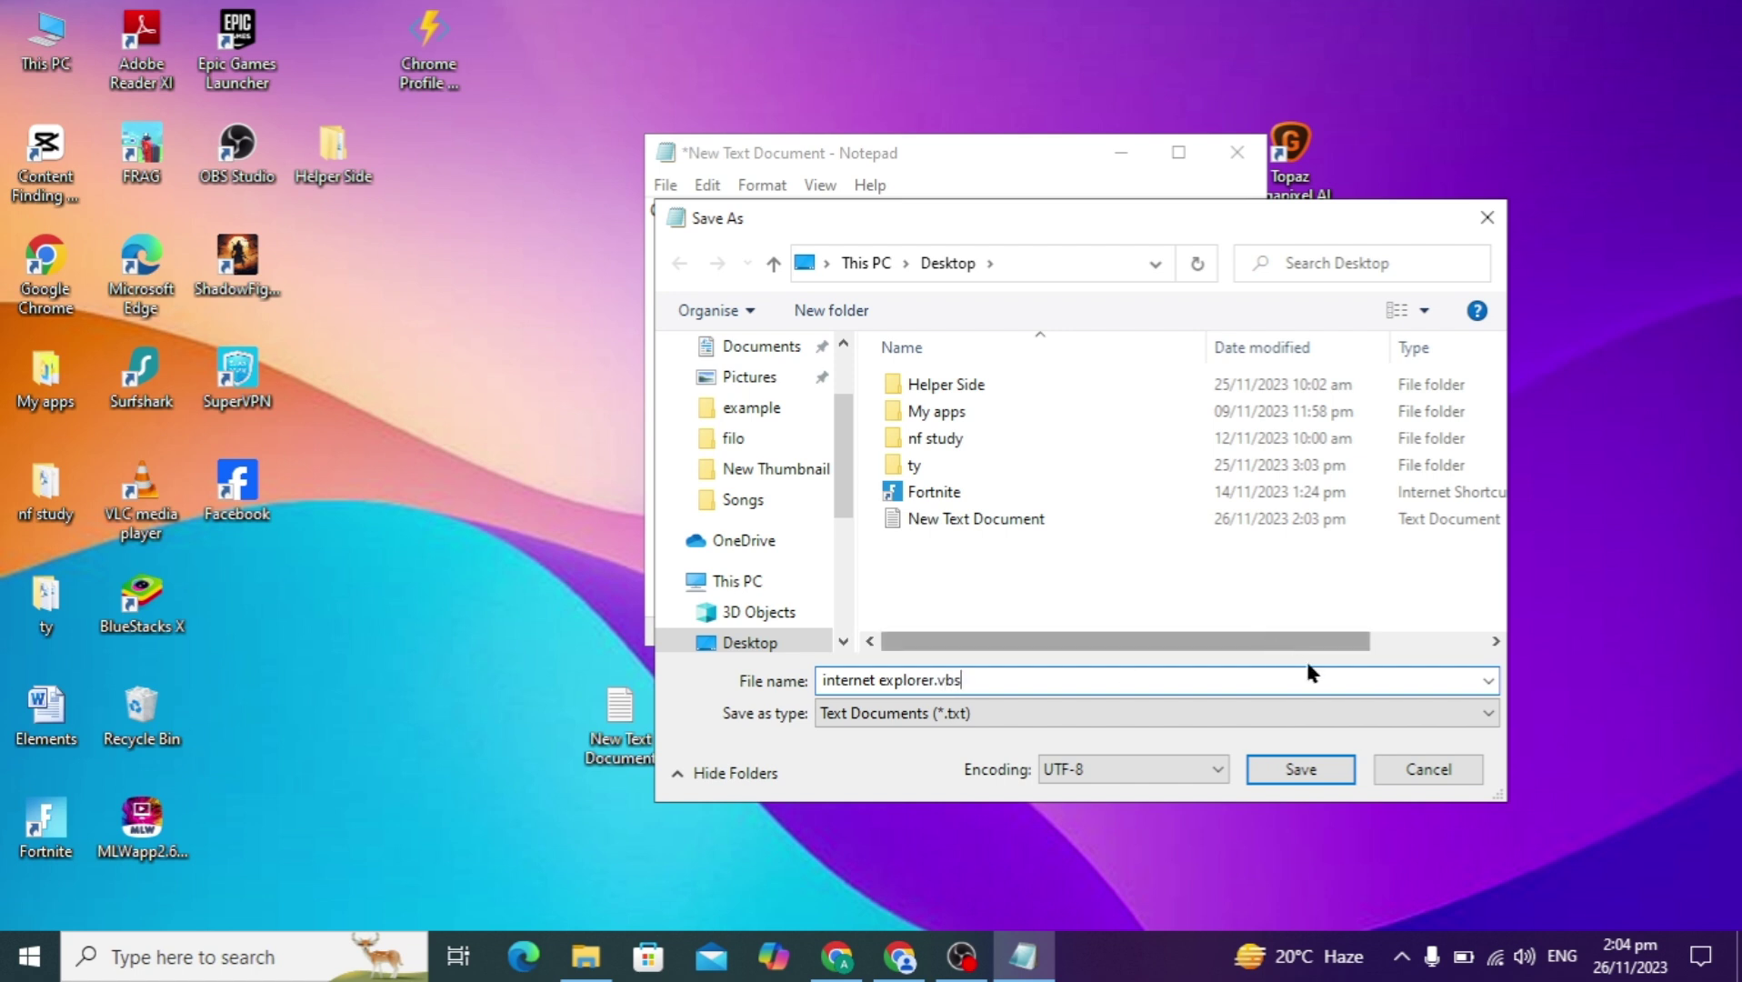
click(1387, 714)
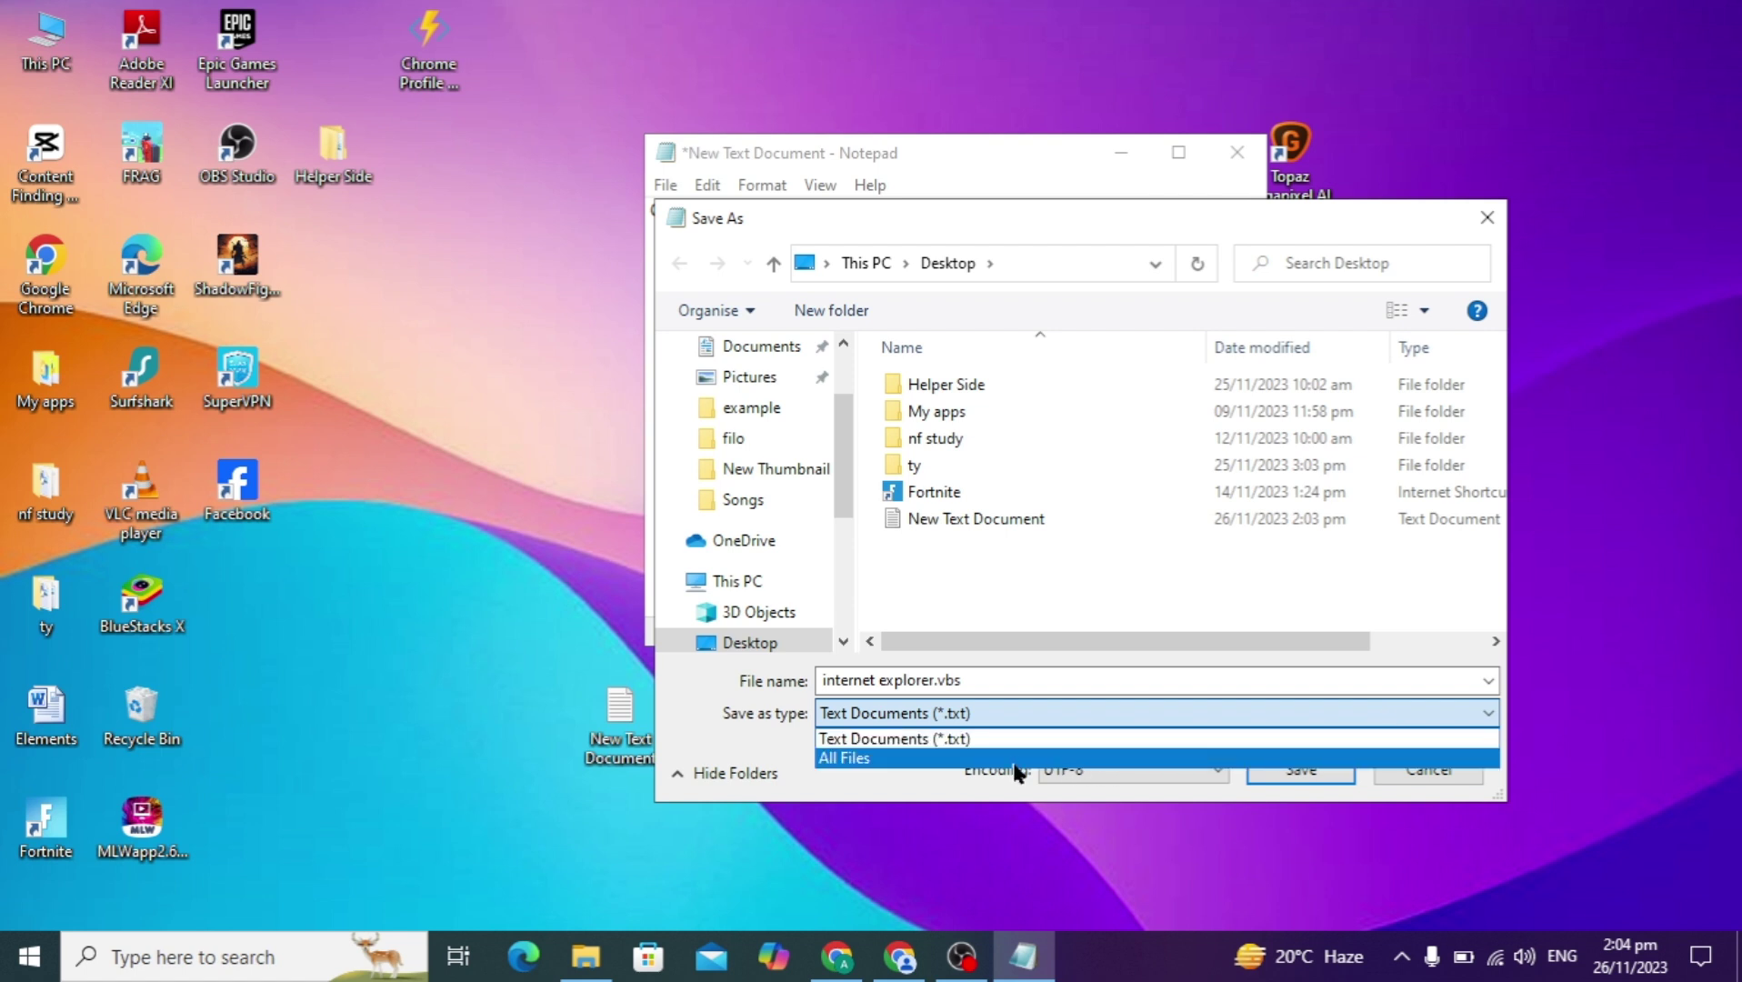
click(1012, 758)
click(1282, 773)
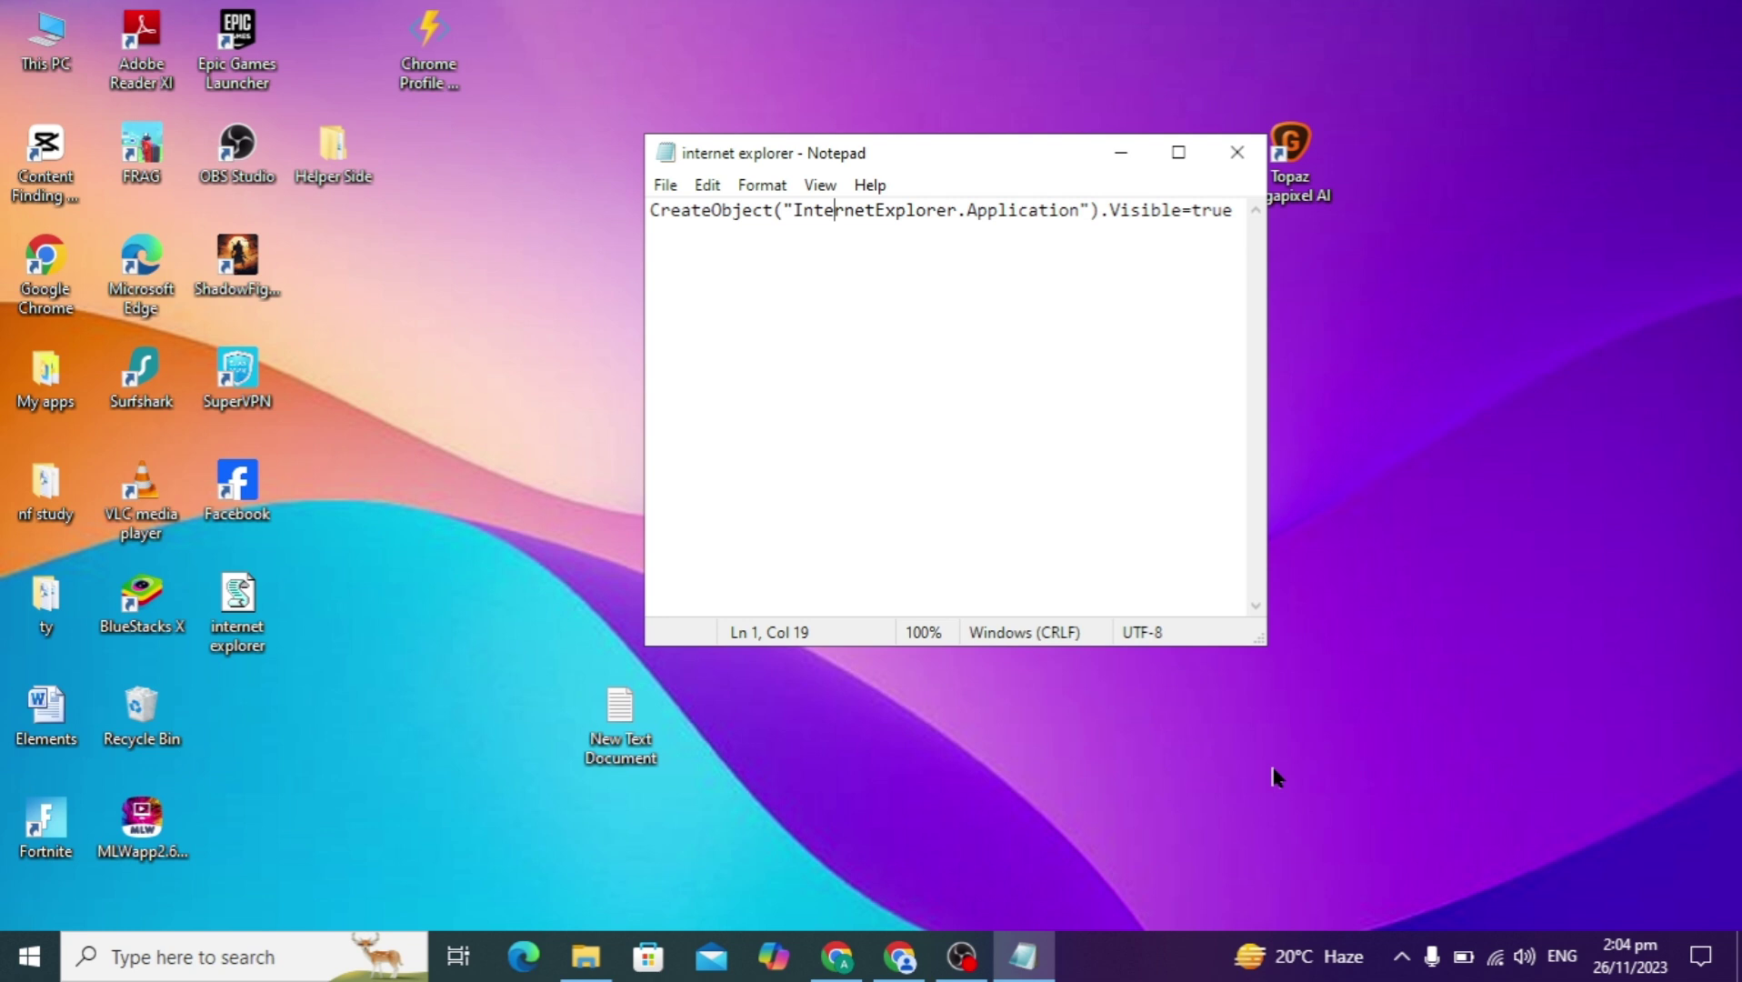
click(1236, 153)
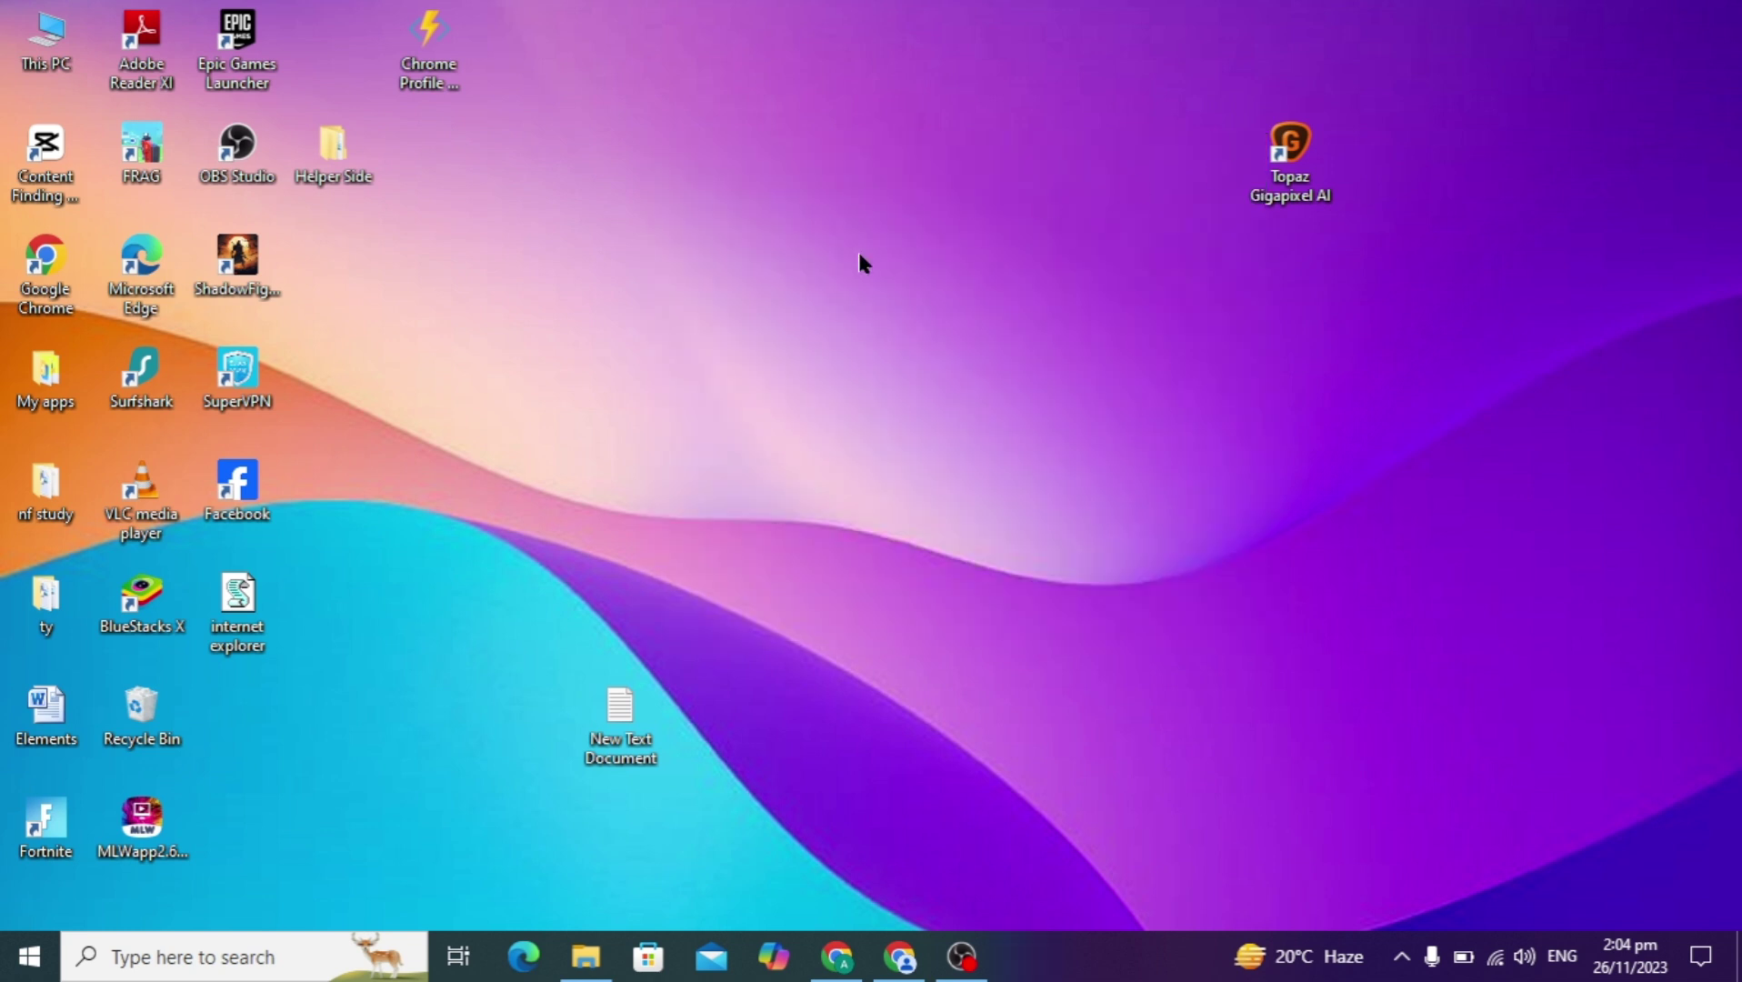
Move internet explorer.vbs to the desktop centre, run it, and maximise the Internet Explorer window
click(250, 595)
drag(250, 595, 733, 364)
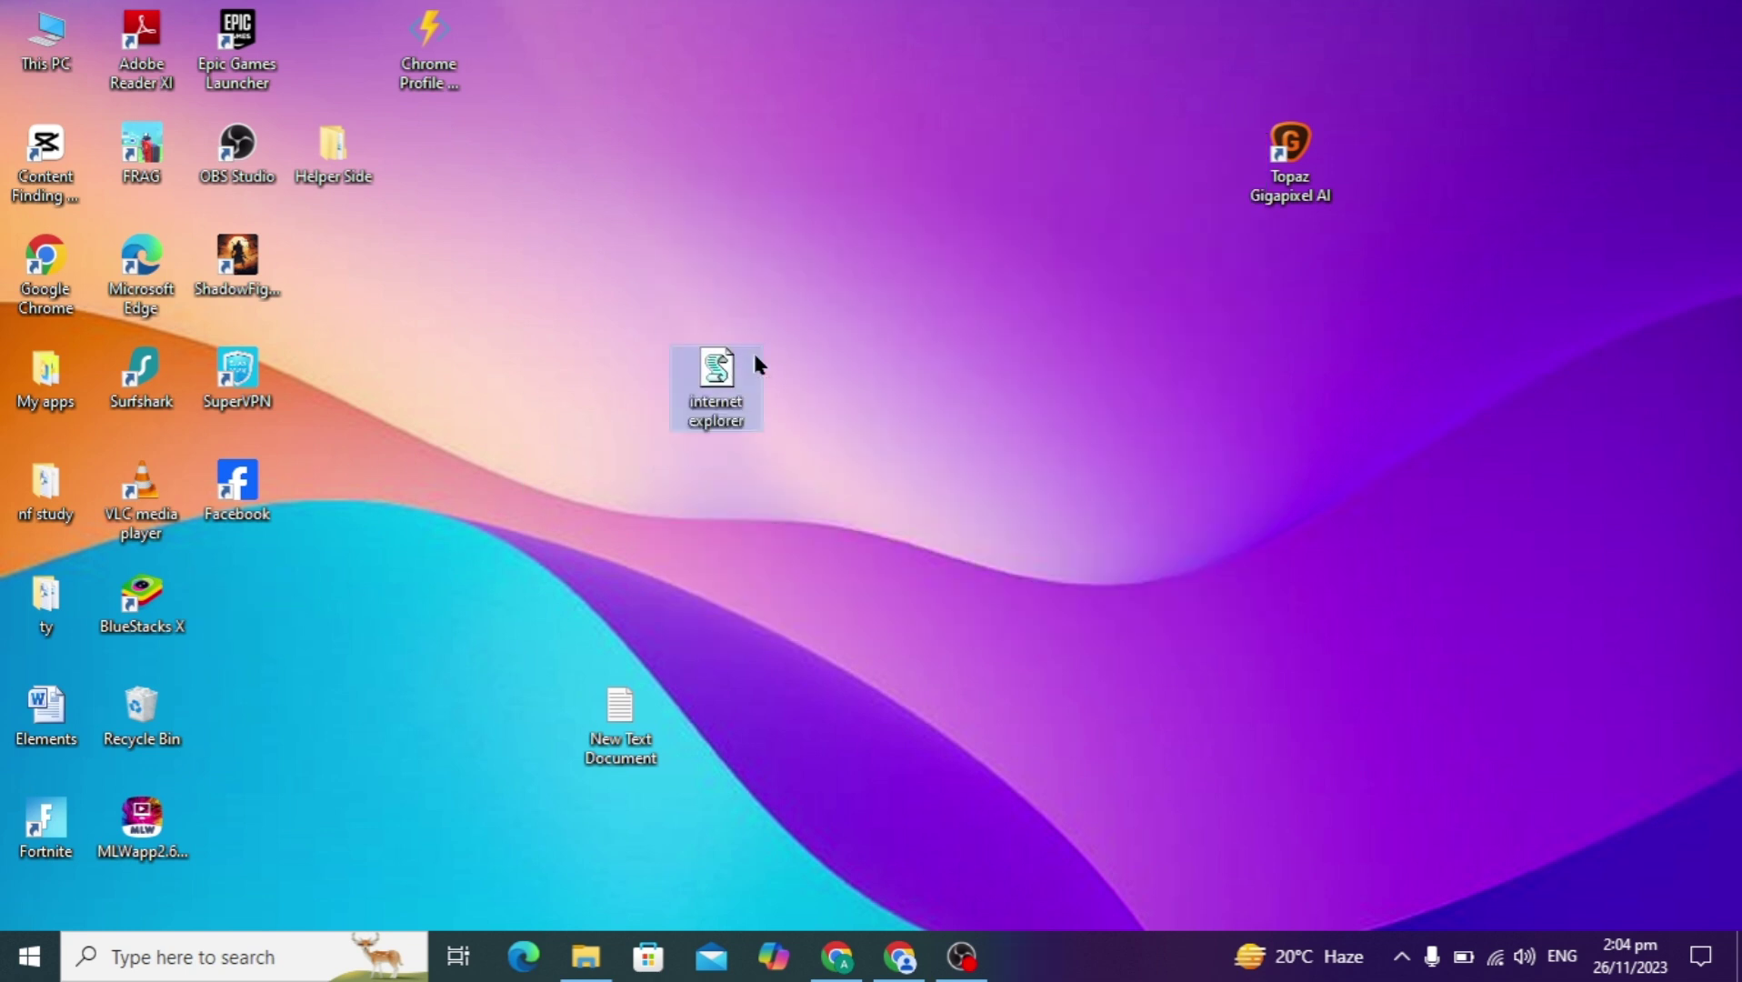
double_click(733, 424)
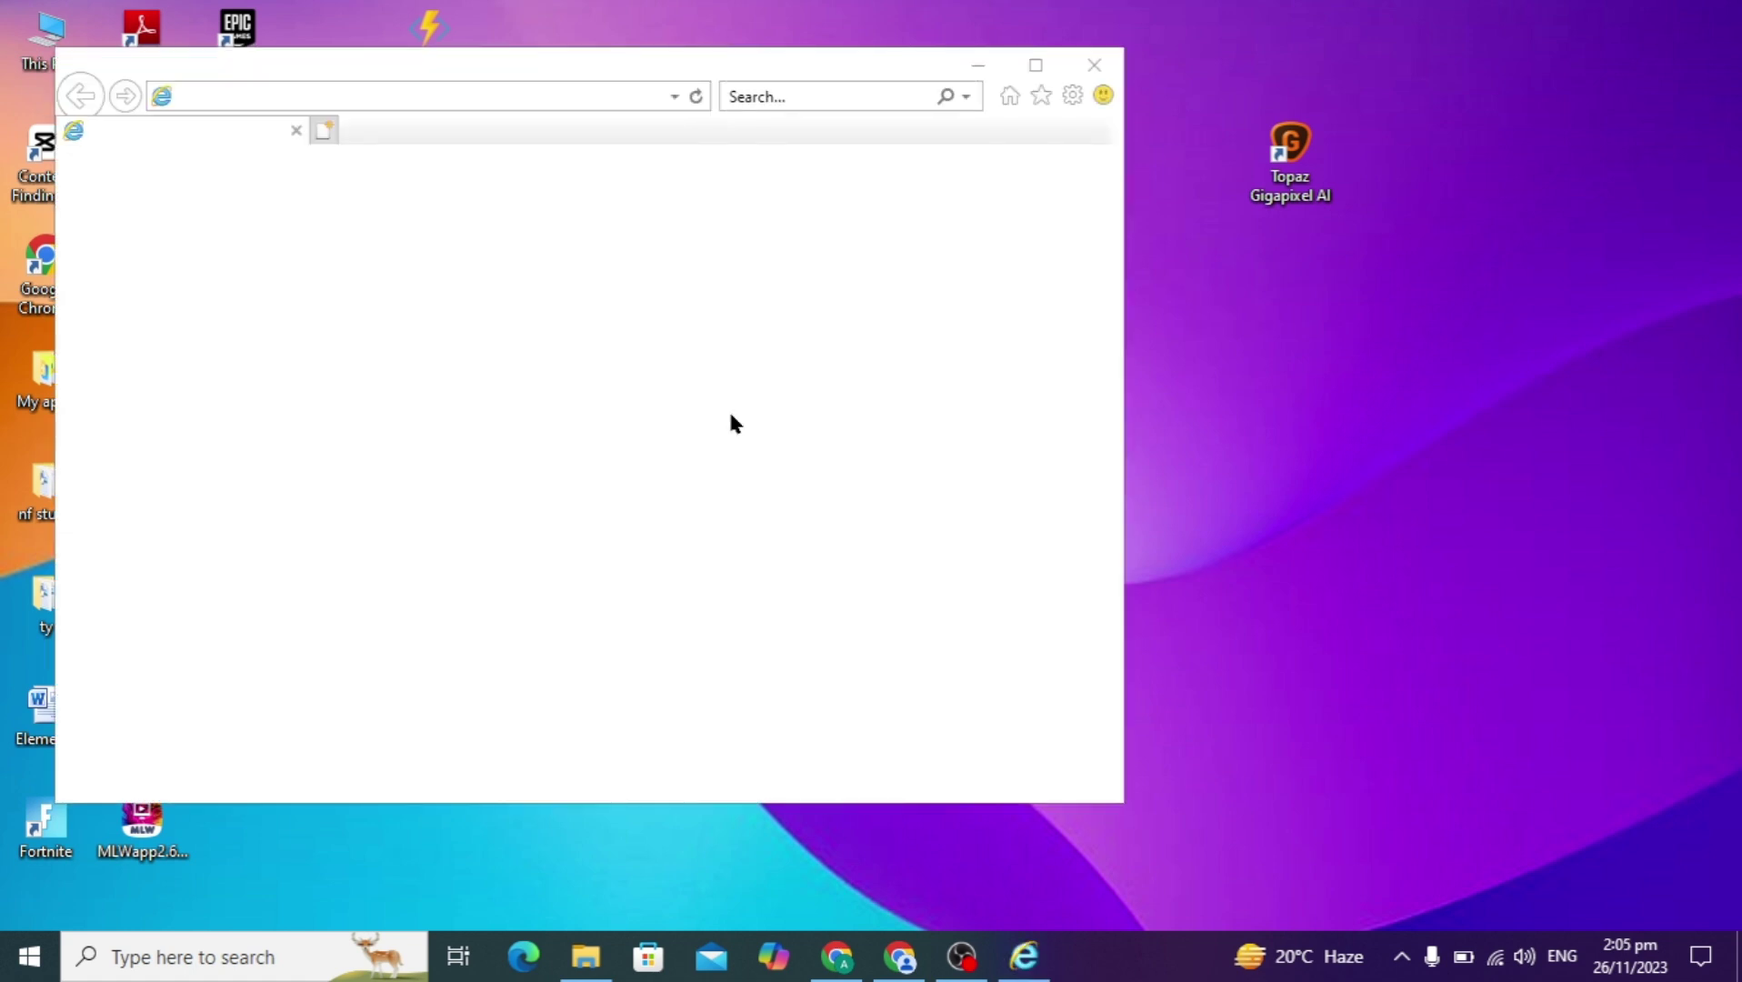
click(1035, 64)
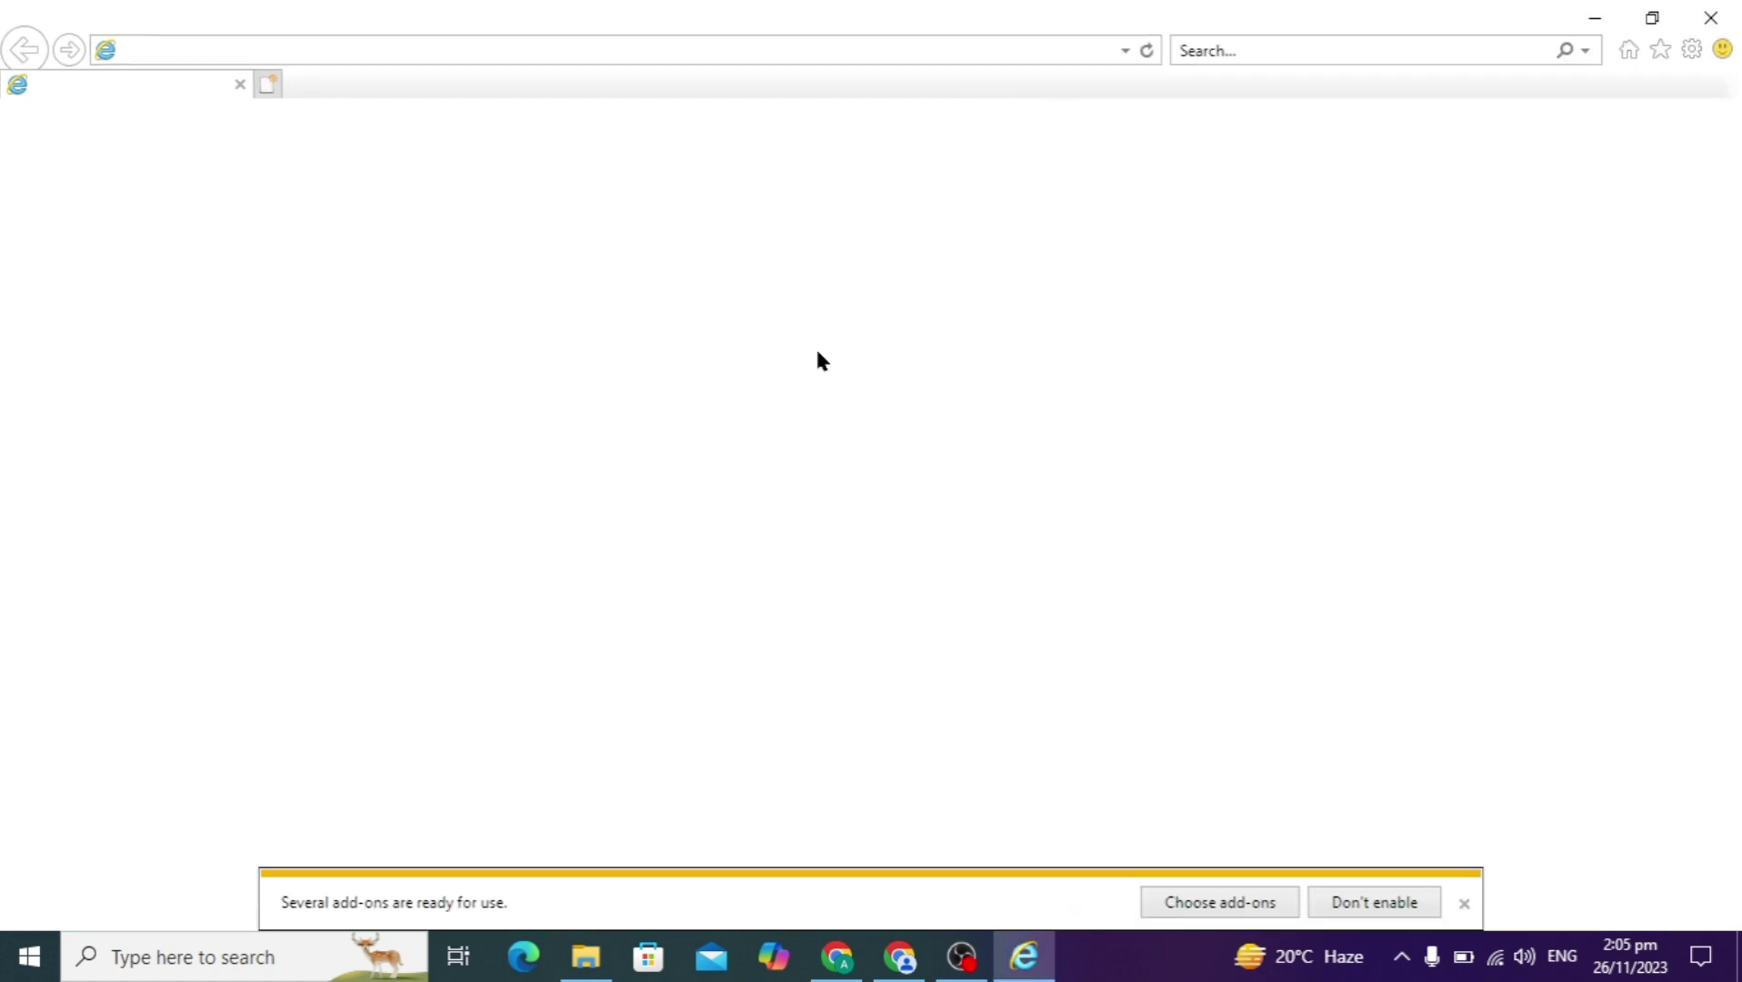